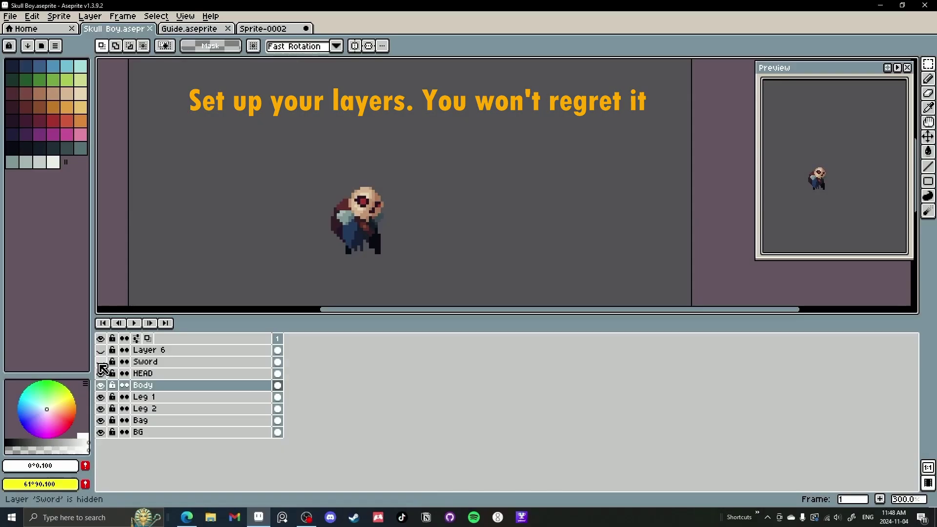
Step: Toggle the visibility of the Sword and HEAD layers off and on to inspect what each contains
{"action": "left_click", "coordinate": [101, 361]}
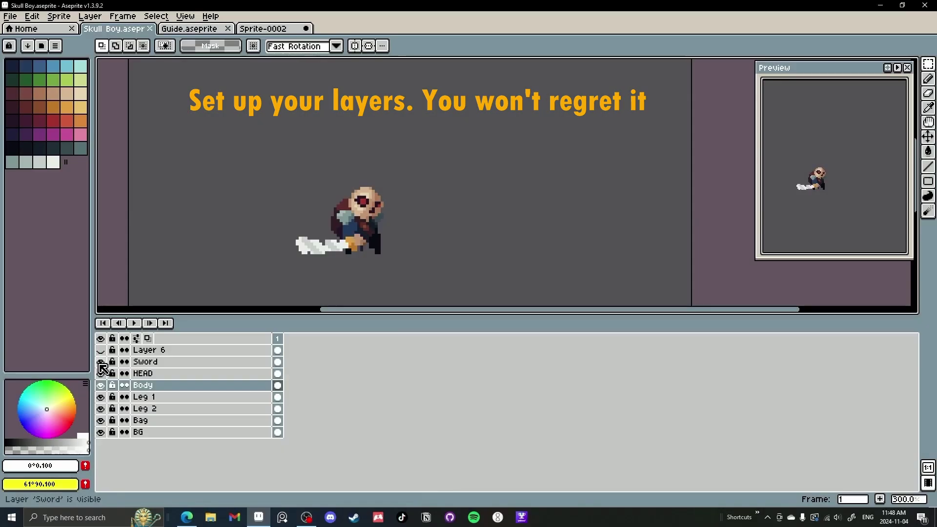
{"action": "left_click", "coordinate": [100, 362]}
{"action": "left_click", "coordinate": [100, 362]}
{"action": "scroll", "coordinate": [377, 241], "scroll_direction": "up", "scroll_amount": 2}
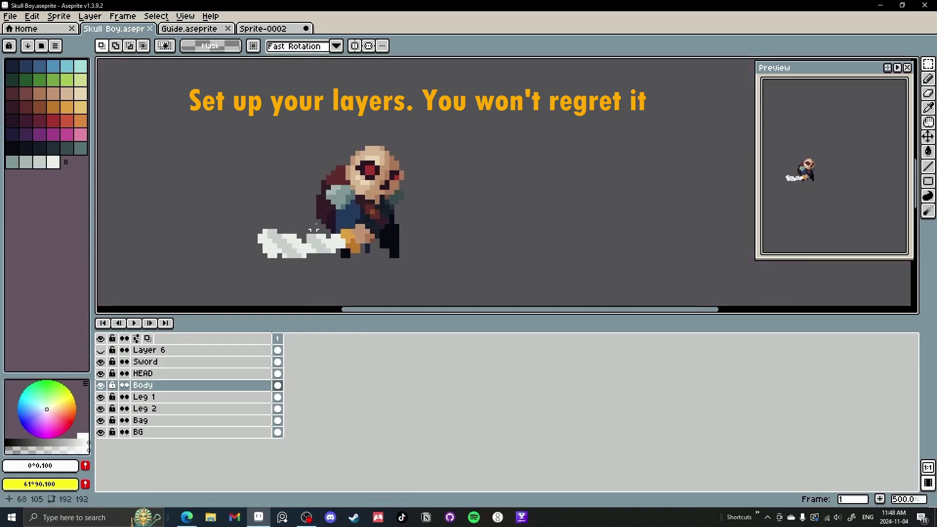
{"action": "left_click", "coordinate": [100, 373]}
{"action": "left_click", "coordinate": [101, 374]}
{"action": "left_click", "coordinate": [101, 374]}
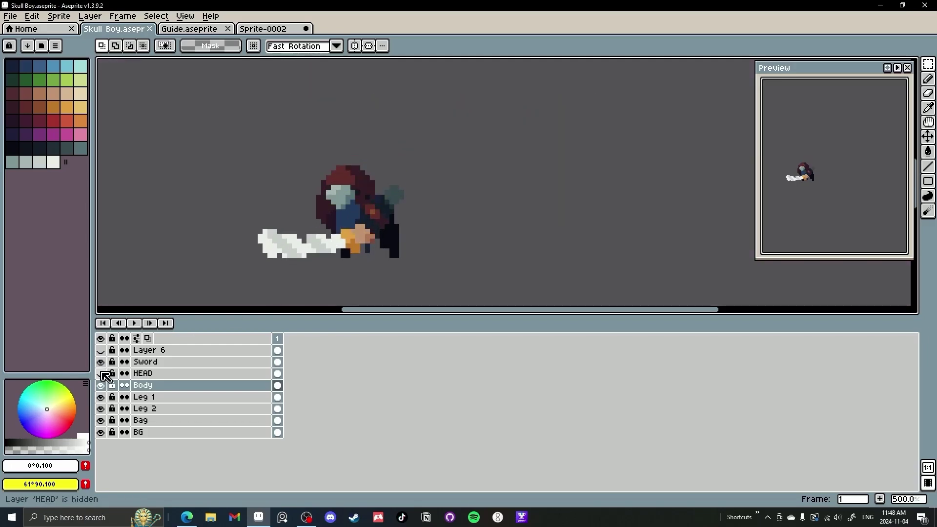
{"action": "left_click", "coordinate": [101, 374]}
Step: Toggle the Body layer's visibility, also with the Sword layer hidden, and show both layers again
{"action": "left_click", "coordinate": [100, 385]}
{"action": "left_click", "coordinate": [101, 385]}
{"action": "left_click", "coordinate": [100, 385]}
{"action": "left_click", "coordinate": [100, 385]}
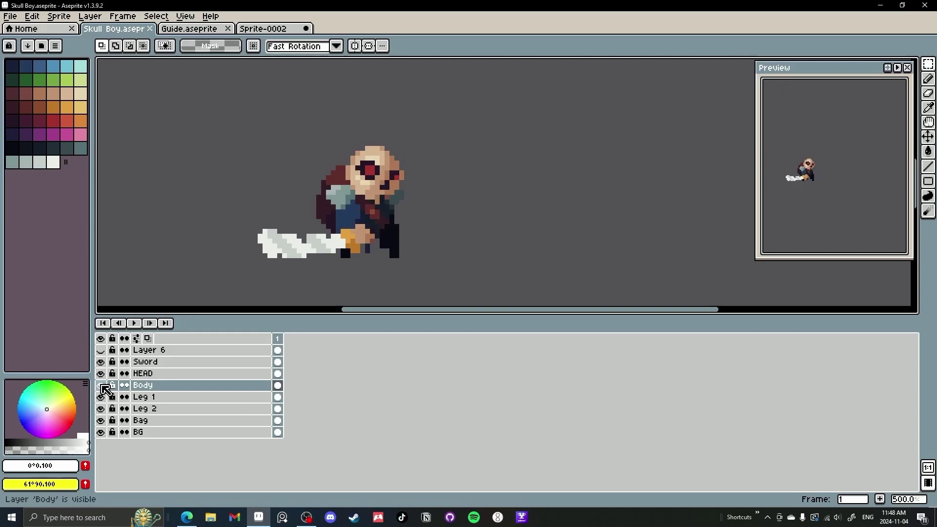
{"action": "left_click", "coordinate": [101, 361]}
{"action": "left_click", "coordinate": [100, 385]}
{"action": "left_click", "coordinate": [100, 386]}
{"action": "left_click", "coordinate": [100, 386]}
{"action": "left_click", "coordinate": [101, 386]}
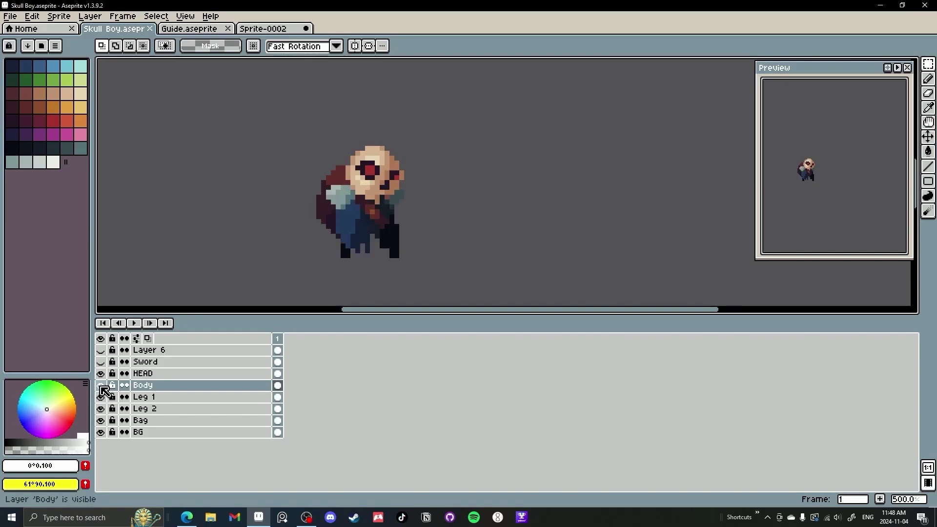
{"action": "left_click", "coordinate": [101, 386]}
{"action": "left_click", "coordinate": [101, 386]}
{"action": "left_click", "coordinate": [100, 362]}
Step: Toggle the visibility of the Leg 1 and Bag layers off and on to inspect those parts of the character
{"action": "left_click", "coordinate": [101, 397]}
{"action": "left_click", "coordinate": [101, 397]}
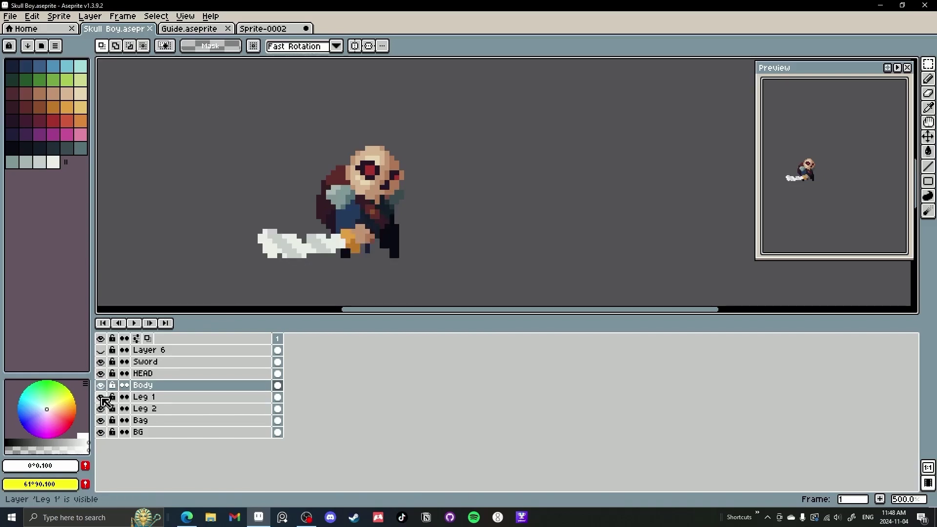
{"action": "left_click", "coordinate": [101, 397]}
{"action": "left_click", "coordinate": [101, 398]}
{"action": "left_click", "coordinate": [101, 421]}
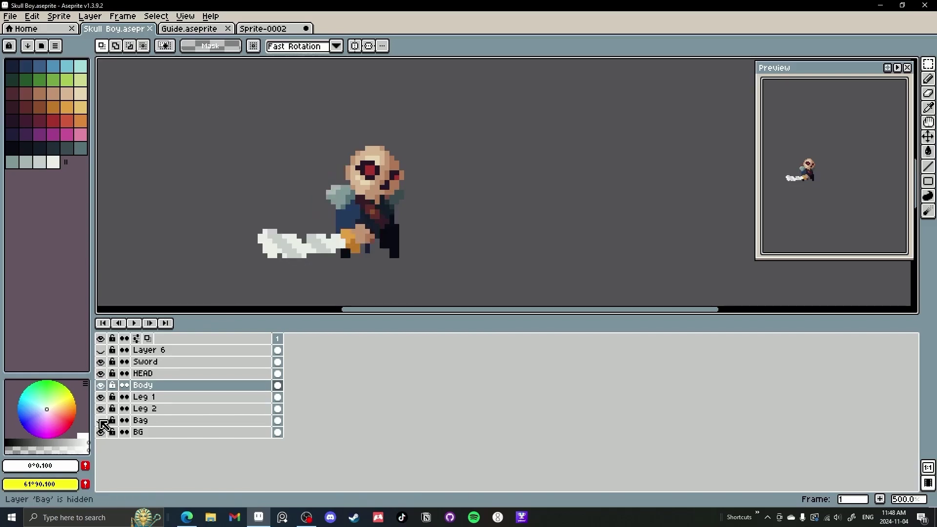
{"action": "left_click", "coordinate": [101, 421]}
{"action": "left_click", "coordinate": [101, 420]}
{"action": "left_click", "coordinate": [101, 421]}
{"action": "left_click", "coordinate": [101, 421]}
{"action": "left_click", "coordinate": [101, 420]}
{"action": "left_click", "coordinate": [101, 421]}
{"action": "left_click", "coordinate": [101, 420]}
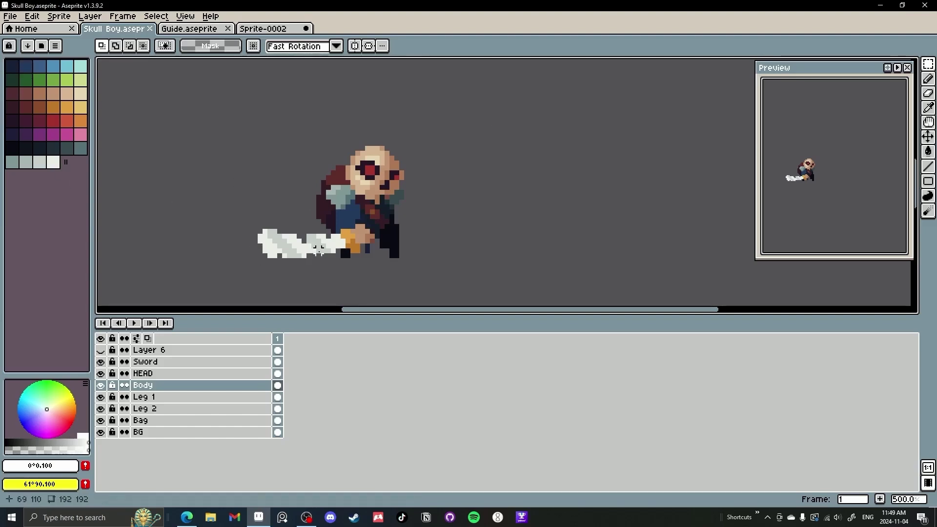
Step: Shrink the timeline area and review the animation workflow notes in the Guide document before returning to the Skull Boy sprite
{"action": "left_click_drag", "start_coordinate": [403, 317], "coordinate": [402, 352]}
{"action": "left_click", "coordinate": [204, 31]}
{"action": "left_click_drag", "start_coordinate": [311, 248], "coordinate": [561, 227]}
{"action": "left_click", "coordinate": [504, 220]}
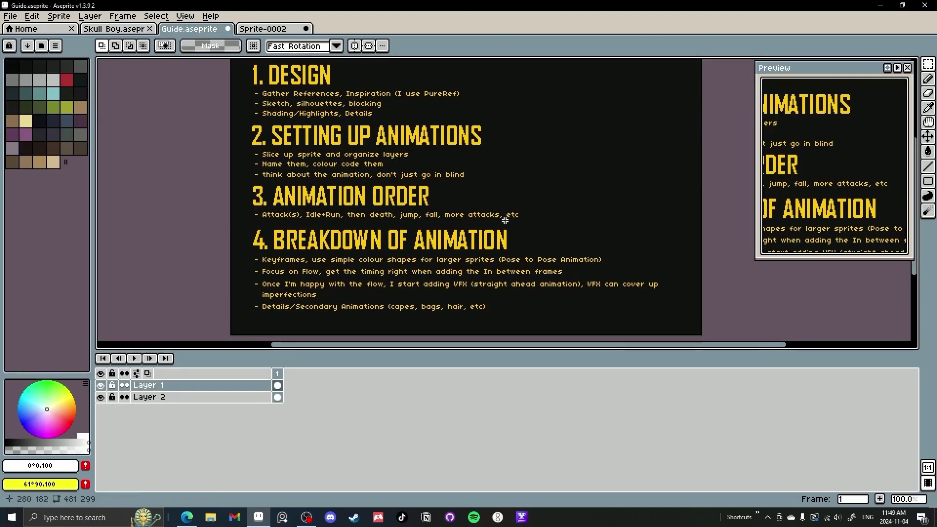
{"action": "left_click", "coordinate": [123, 30]}
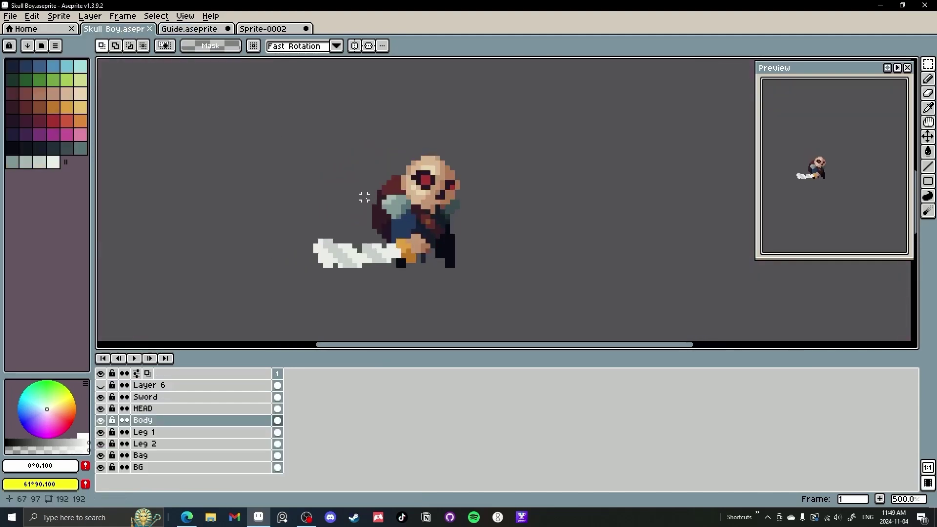
{"action": "scroll", "coordinate": [365, 197], "scroll_direction": "down", "scroll_amount": 2}
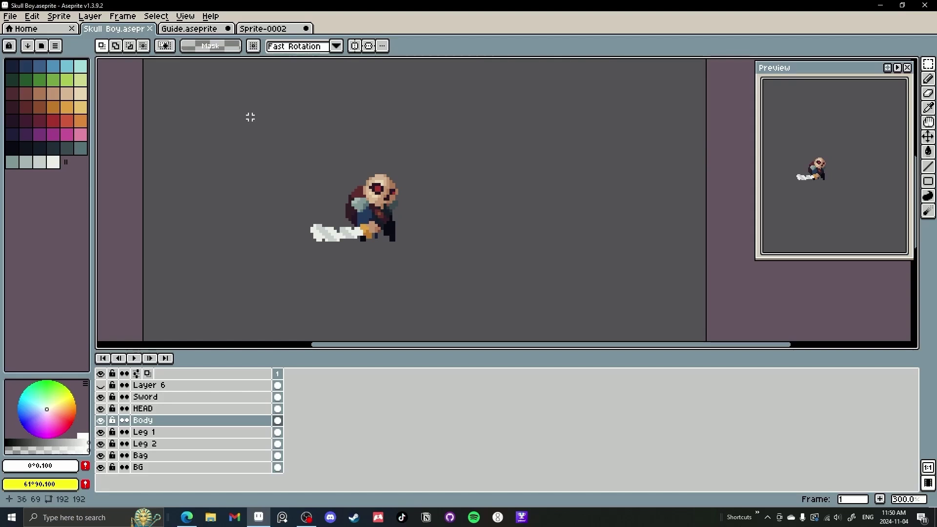
{"action": "left_click_drag", "start_coordinate": [285, 149], "coordinate": [459, 276]}
{"action": "left_click", "coordinate": [522, 281]}
Step: Examine the easing spacing chart in the Sprite-0002 document, temporarily marking out the Constant row and clearing the selection
{"action": "left_click", "coordinate": [270, 28]}
{"action": "left_click_drag", "start_coordinate": [546, 197], "coordinate": [529, 222]}
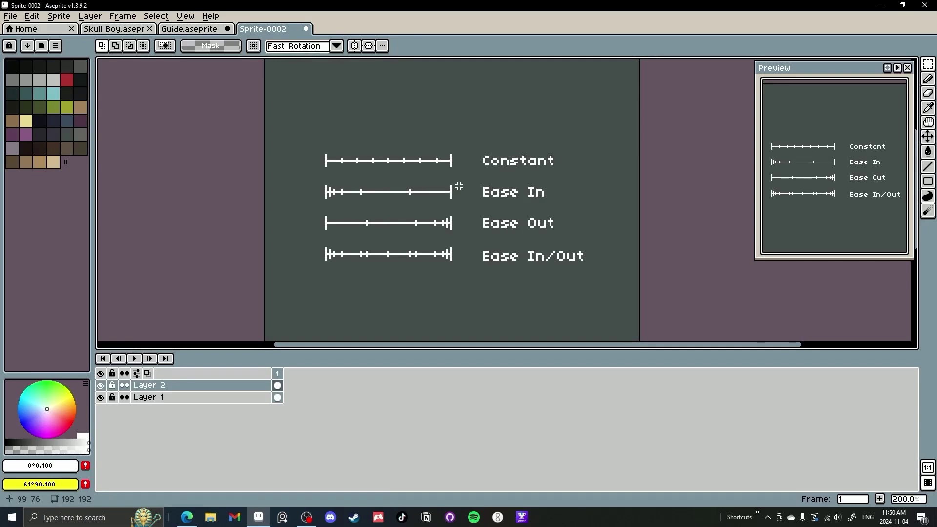
{"action": "left_click_drag", "start_coordinate": [434, 169], "coordinate": [419, 187]}
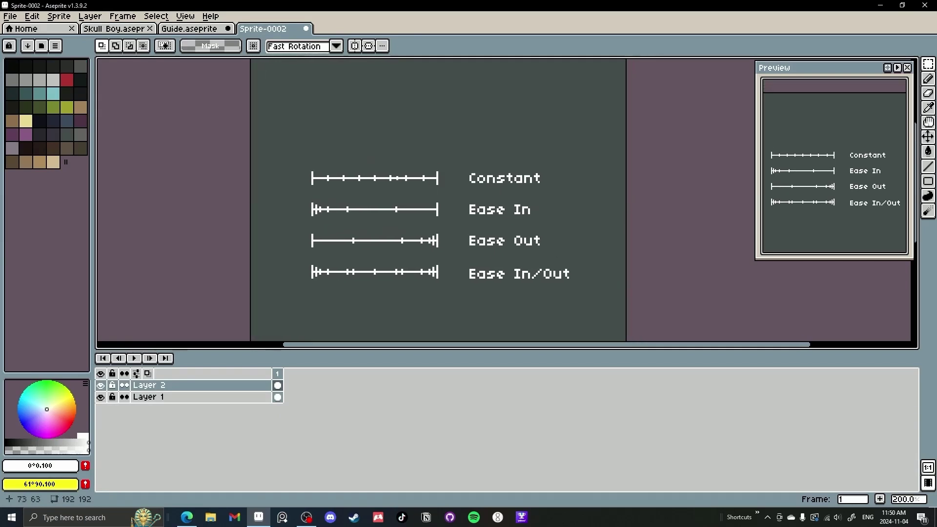
{"action": "mouse_move", "coordinate": [290, 149]}
{"action": "left_mouse_down"}
{"action": "mouse_move", "coordinate": [540, 175]}
{"action": "mouse_move", "coordinate": [560, 191]}
{"action": "left_mouse_up"}
{"action": "key", "text": "ctrl+d"}
{"action": "left_click_drag", "start_coordinate": [431, 187], "coordinate": [429, 191]}
{"action": "scroll", "coordinate": [430, 191], "scroll_direction": "up", "scroll_amount": 1}
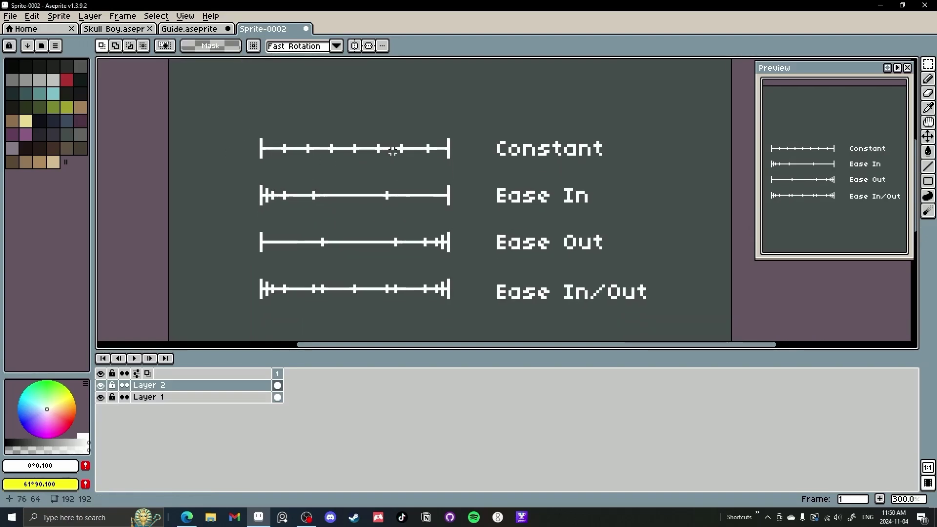
{"action": "left_click_drag", "start_coordinate": [221, 111], "coordinate": [647, 172]}
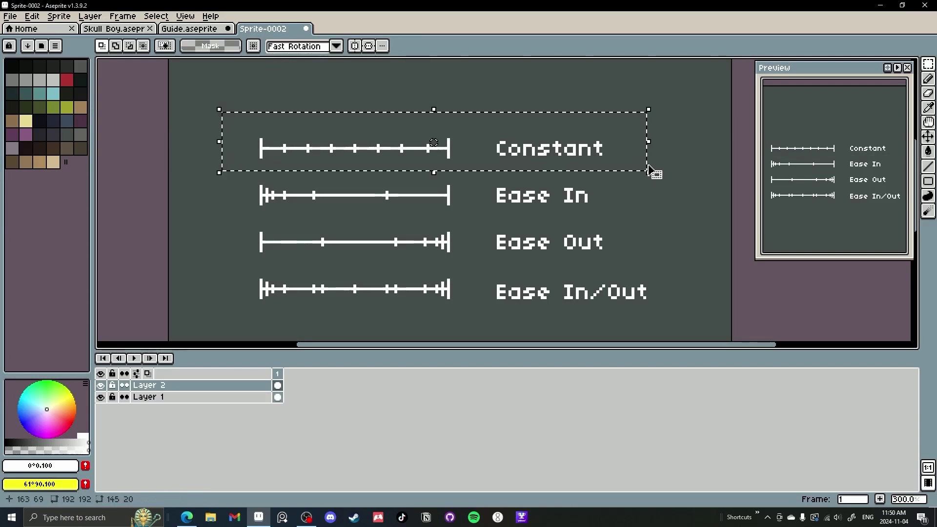
{"action": "left_click", "coordinate": [624, 184]}
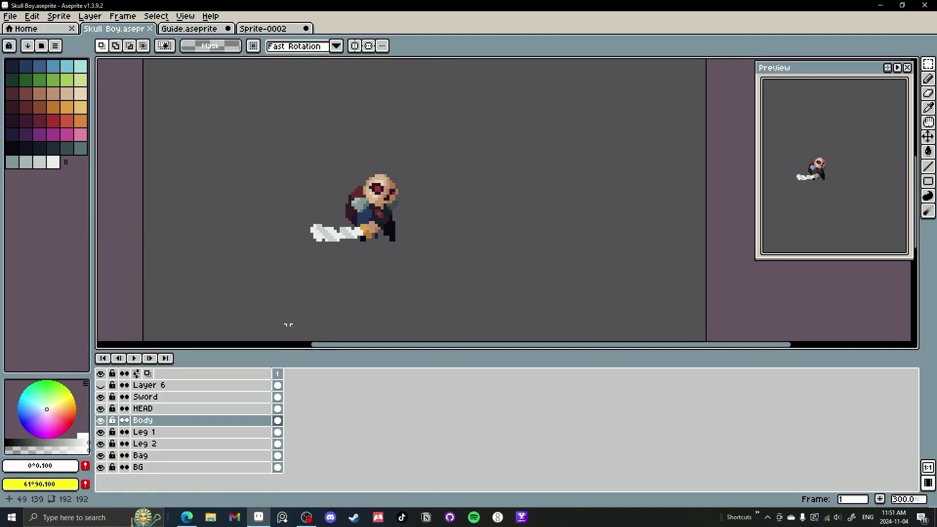
{"action": "left_click_drag", "start_coordinate": [442, 221], "coordinate": [419, 228]}
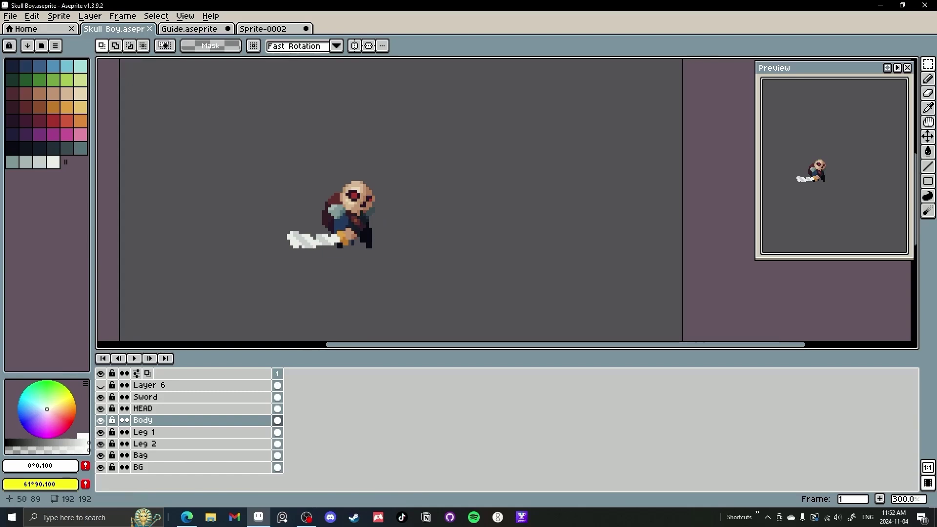
{"action": "scroll", "coordinate": [366, 205], "scroll_direction": "up", "scroll_amount": 2}
{"action": "left_click_drag", "start_coordinate": [249, 102], "coordinate": [445, 220]}
{"action": "key", "text": "ctrl+d"}
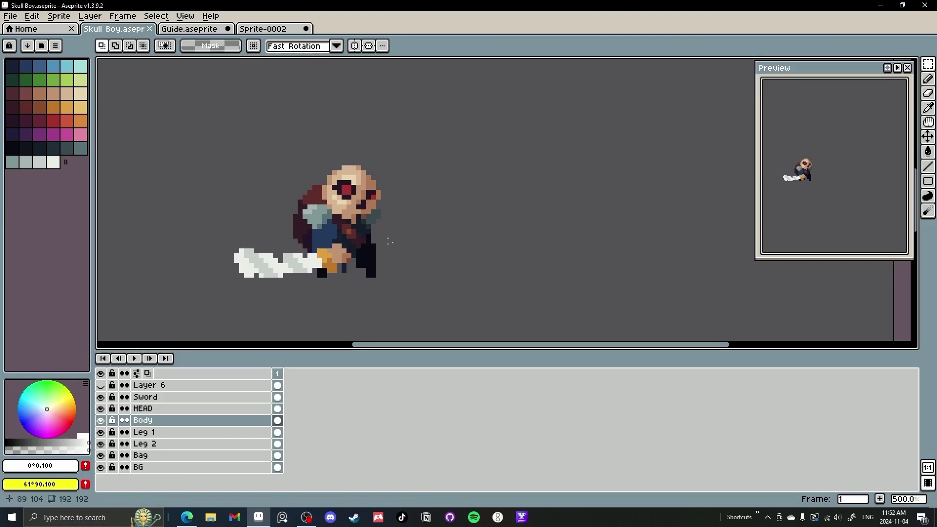
Step: Add frame 2 to the Skull Boy animation and move the character's head up 1 pixel in it
{"action": "right_click", "coordinate": [281, 381]}
{"action": "left_click", "coordinate": [312, 394]}
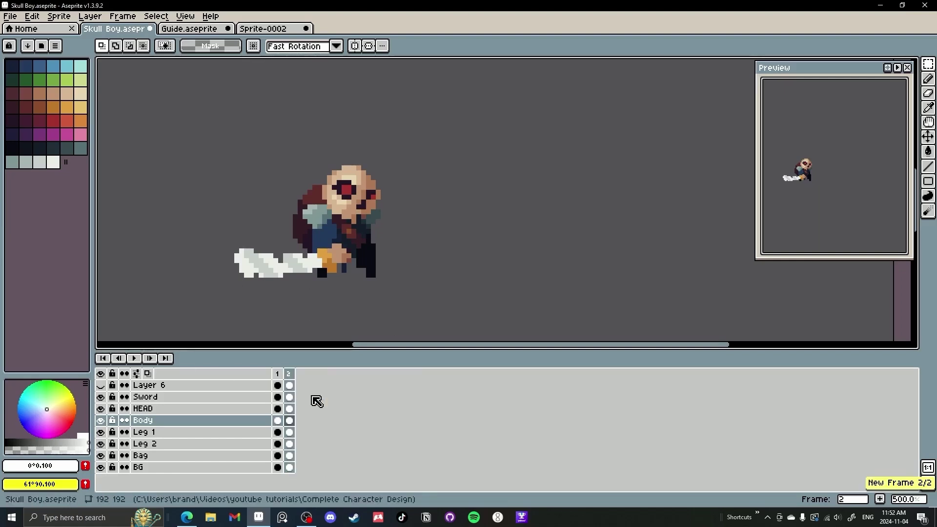
{"action": "key", "text": "v"}
{"action": "left_click", "coordinate": [367, 200]}
{"action": "left_click_drag", "start_coordinate": [367, 200], "coordinate": [383, 196]}
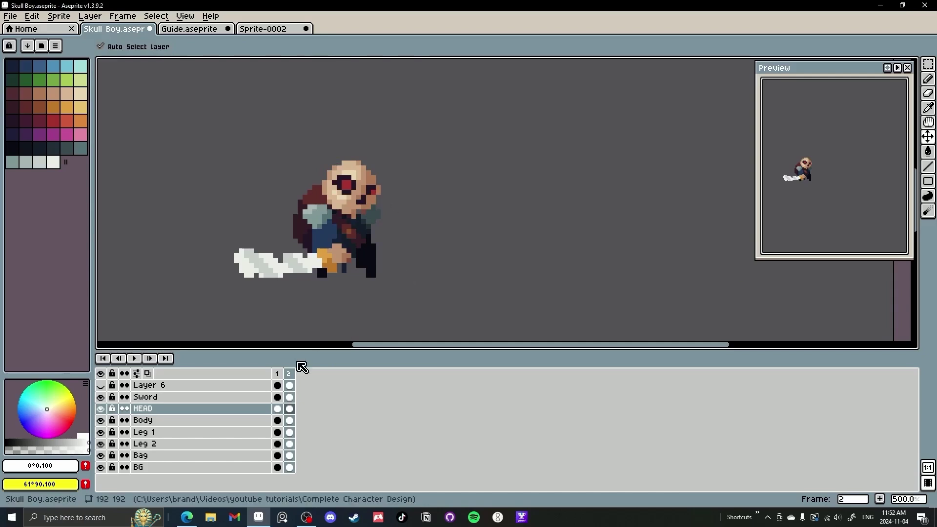
Step: Add frame 3 and move the head down 2 pixels, placing it 1 pixel lower than in frame 1
{"action": "right_click", "coordinate": [292, 377]}
{"action": "left_click", "coordinate": [320, 393]}
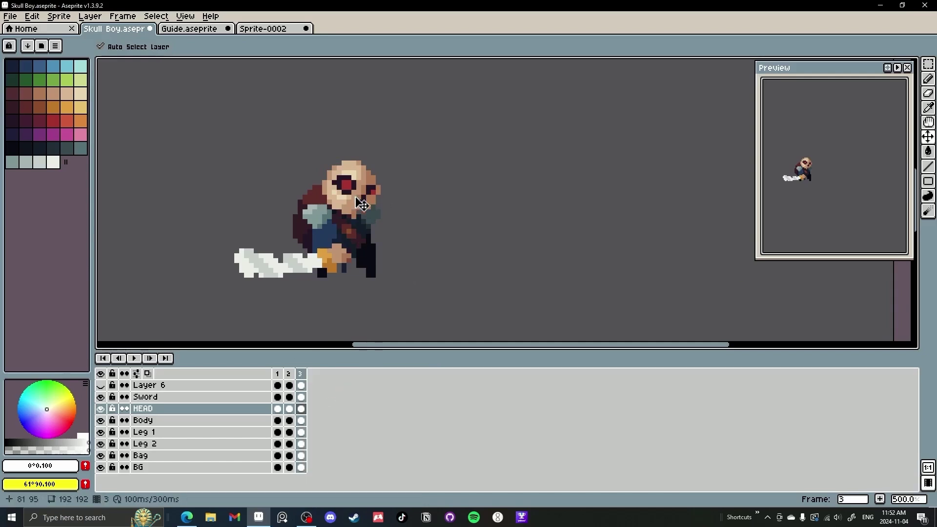
{"action": "left_click_drag", "start_coordinate": [361, 204], "coordinate": [361, 209]}
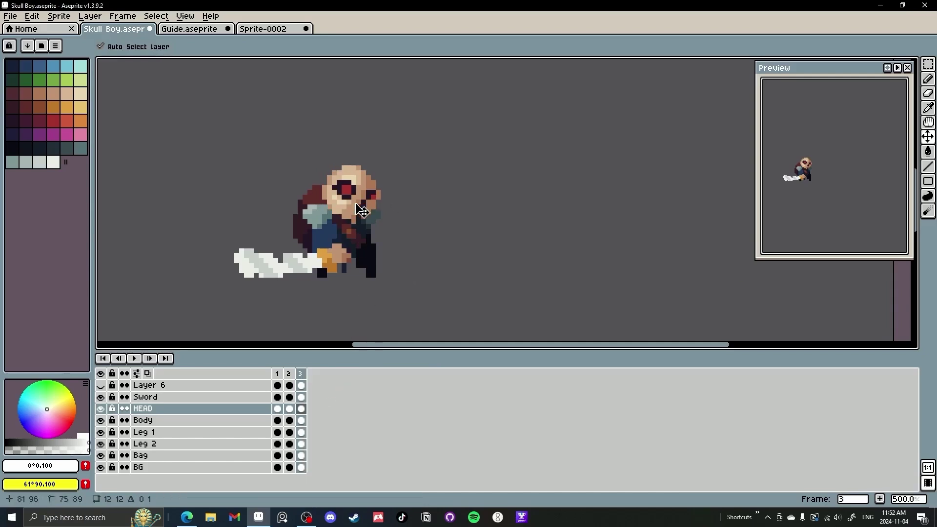
Step: Play back the three-frame head bob, stop it, and consult the workflow notes in the Guide document
{"action": "key", "text": "Return"}
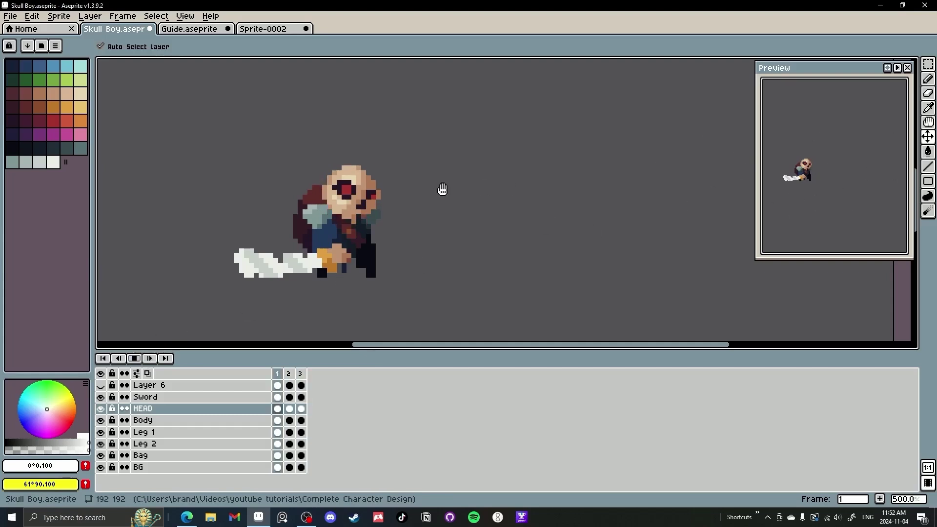
{"action": "left_click_drag", "start_coordinate": [442, 190], "coordinate": [550, 201]}
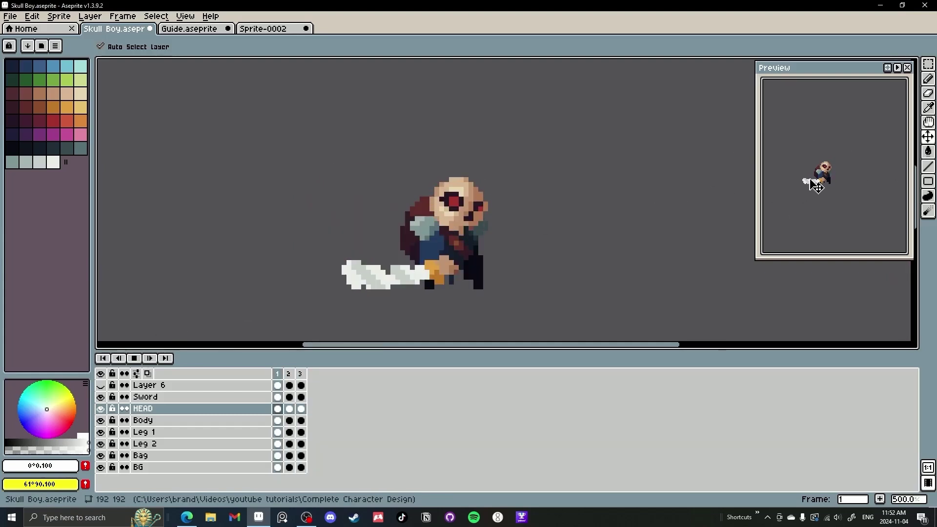
{"action": "left_click_drag", "start_coordinate": [366, 192], "coordinate": [316, 191]}
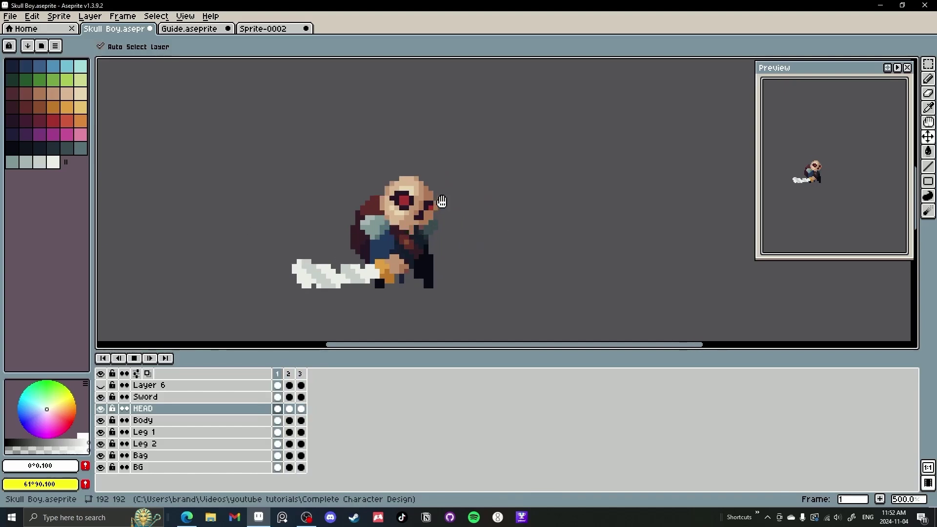
{"action": "left_click", "coordinate": [134, 358]}
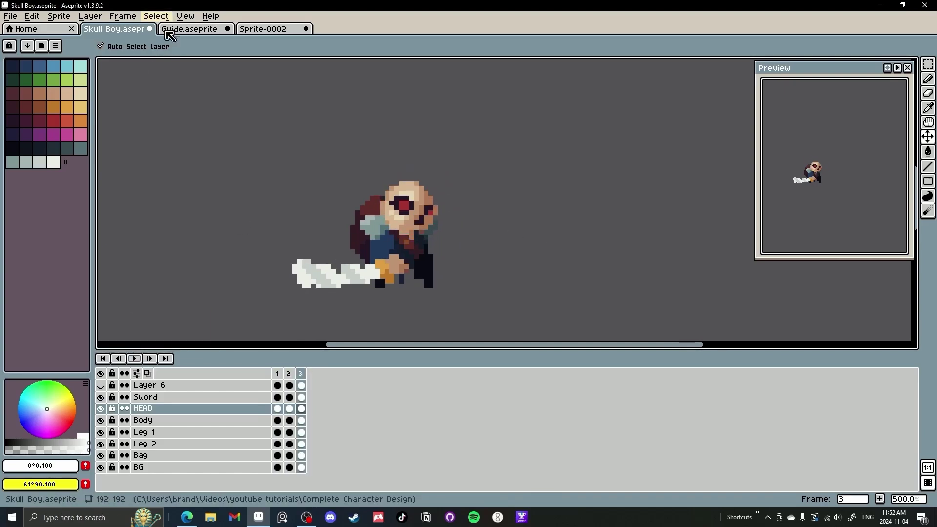
{"action": "left_click", "coordinate": [167, 30]}
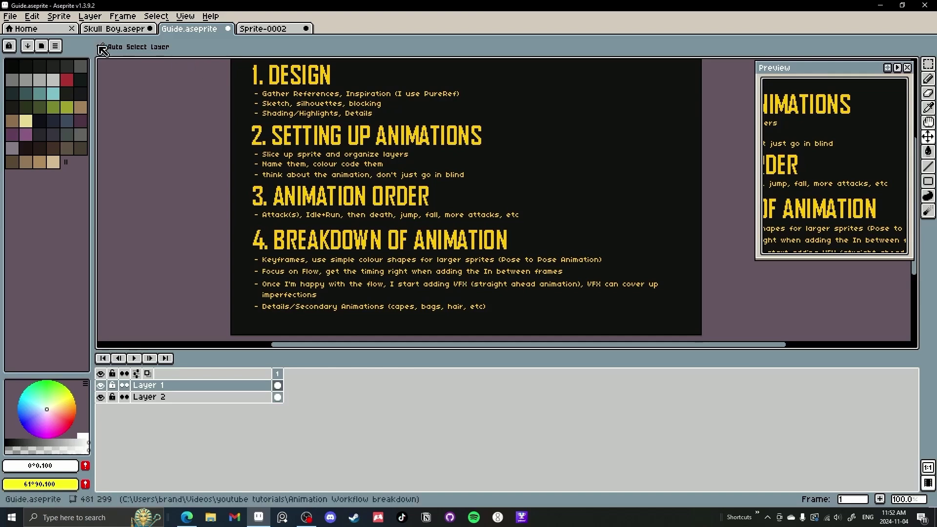
{"action": "left_click", "coordinate": [130, 29]}
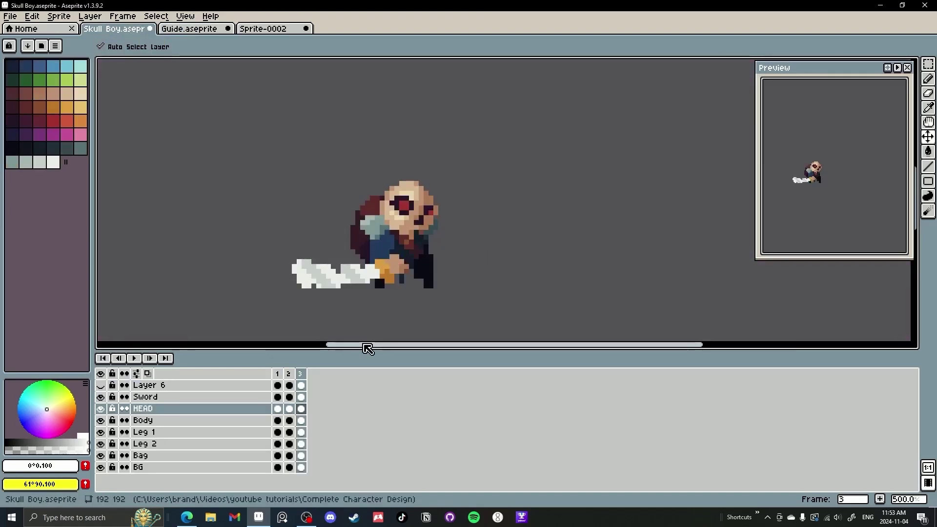
Step: Replay the Skull Boy animation and compare the head position between frames 2 and 3
{"action": "left_click", "coordinate": [134, 359]}
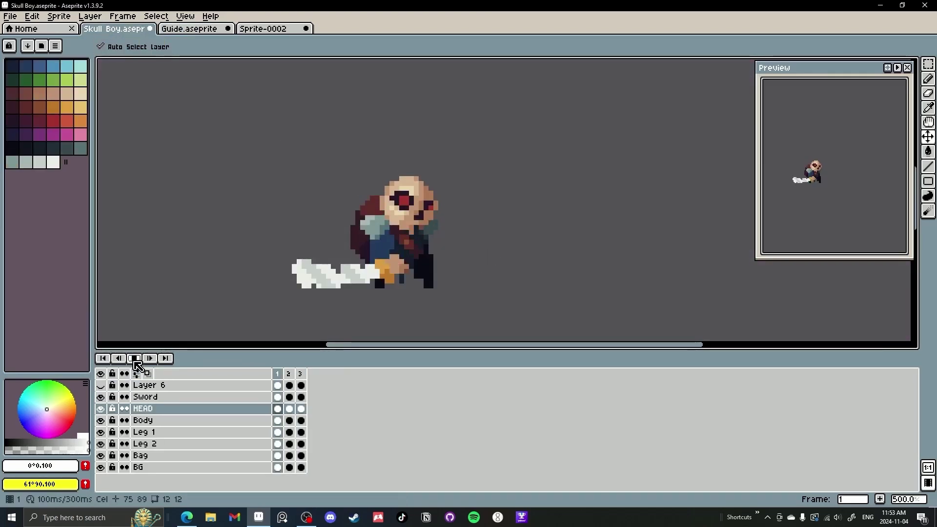
{"action": "left_click", "coordinate": [295, 374]}
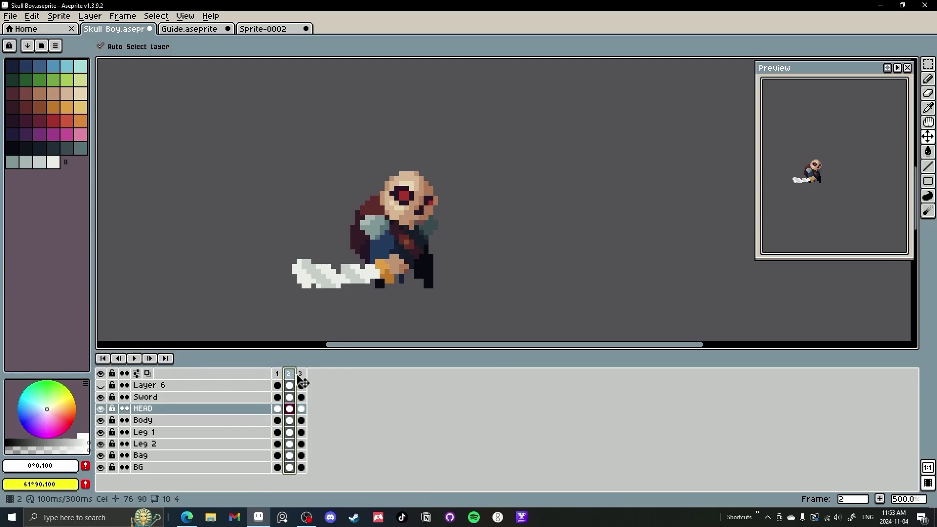
{"action": "left_click", "coordinate": [300, 375]}
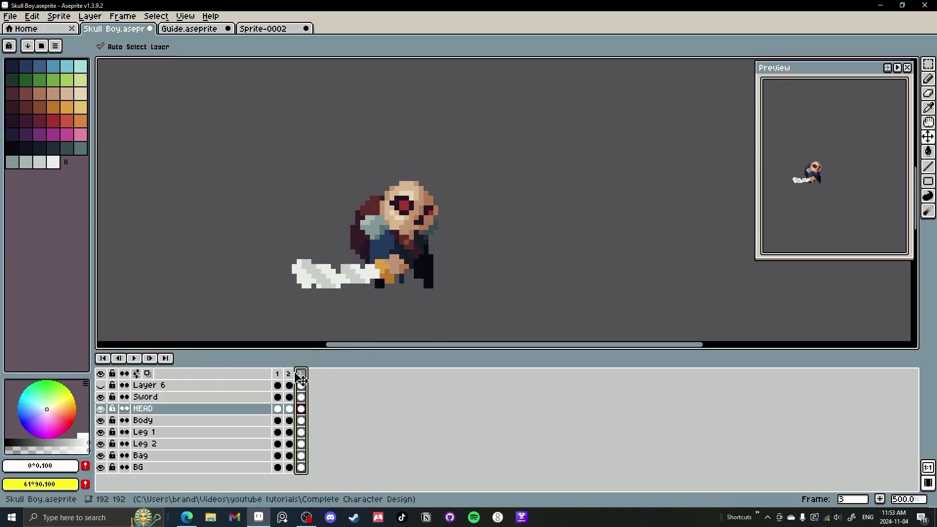
{"action": "left_click", "coordinate": [292, 374]}
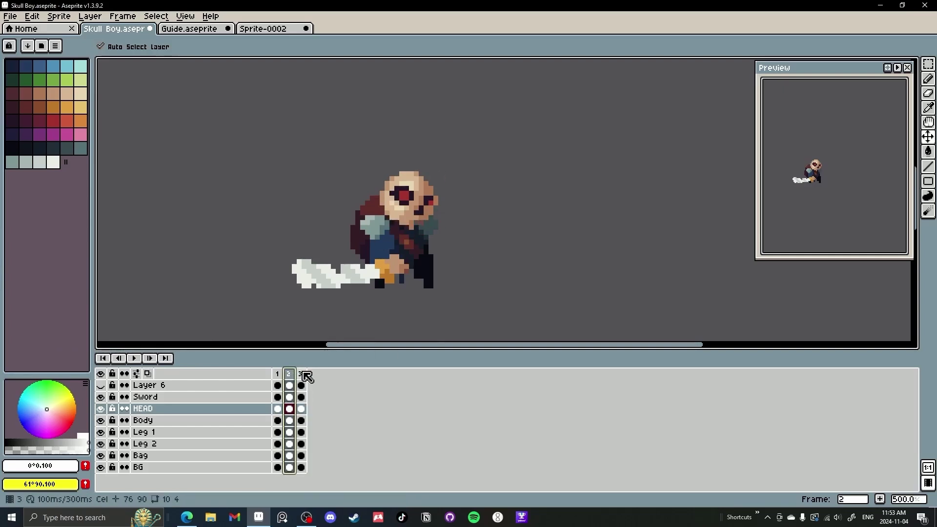
{"action": "left_click", "coordinate": [301, 374]}
Step: Copy frame 1 to the end of the timeline as frame 4 and play the animation
{"action": "left_click", "coordinate": [280, 375]}
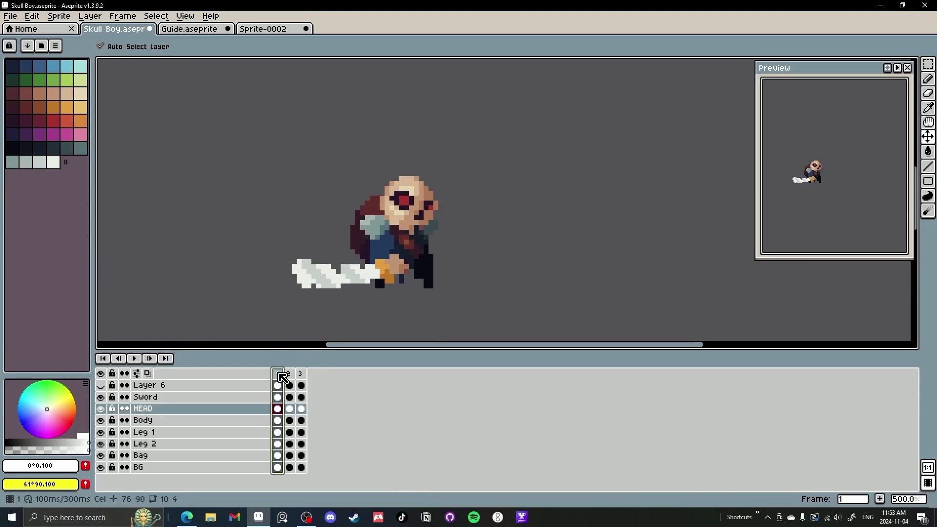
{"action": "left_click_drag", "start_coordinate": [283, 377], "coordinate": [312, 385]}
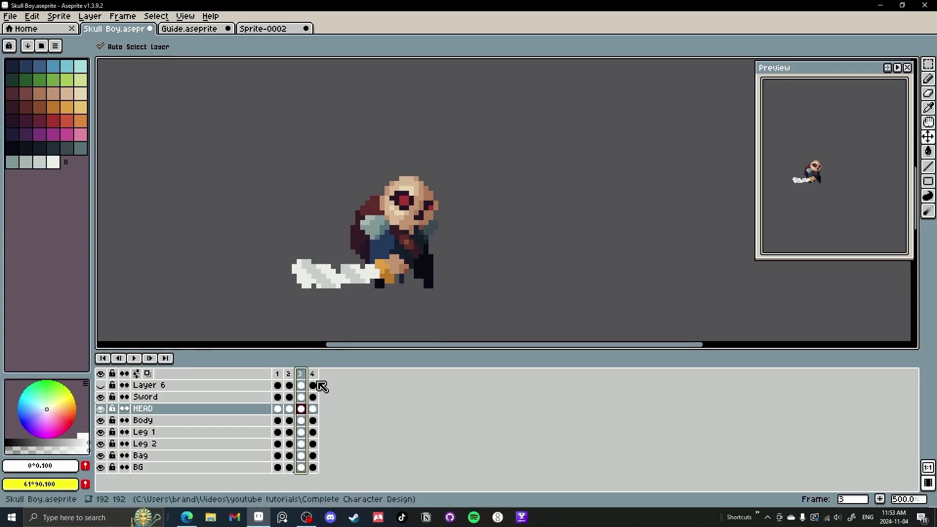
{"action": "left_click", "coordinate": [134, 358]}
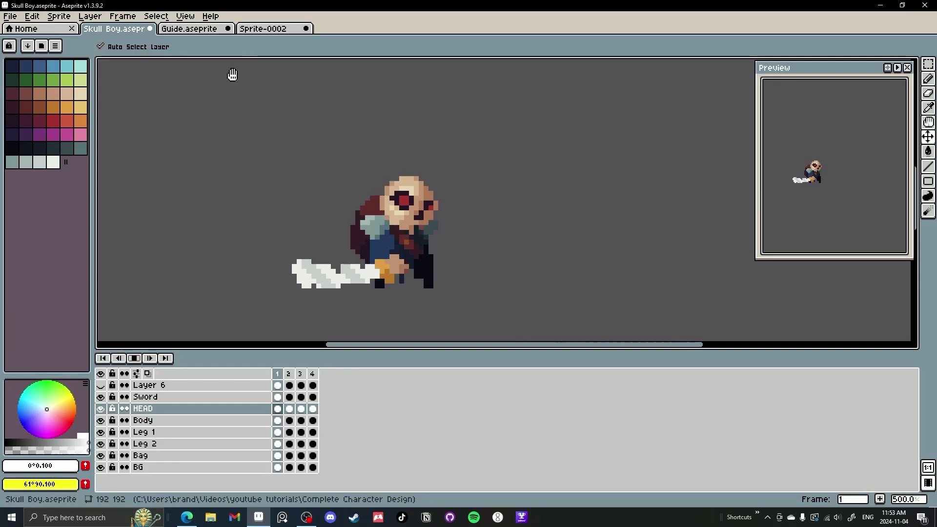
Step: Consult the easing chart in the Sprite-0002 document and return to the Skull Boy animation
{"action": "left_click", "coordinate": [292, 30]}
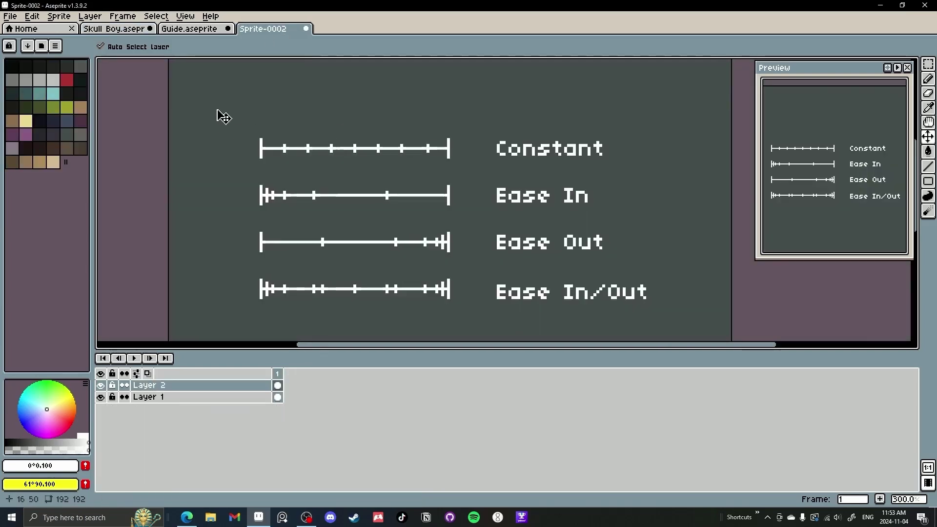
{"action": "left_click", "coordinate": [117, 28]}
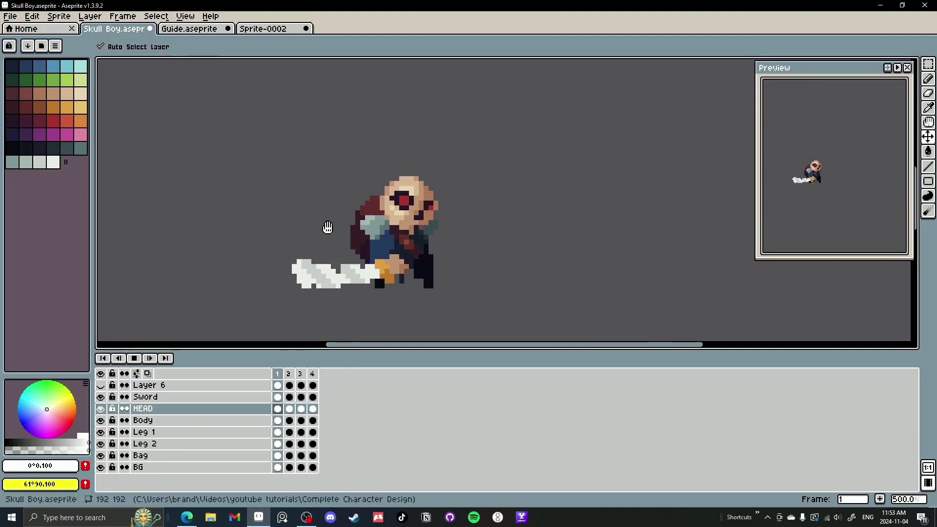
Step: Set the duration of all four frames to 75 ms, then play and stop the animation
{"action": "left_click_drag", "start_coordinate": [312, 374], "coordinate": [277, 375]}
{"action": "right_click", "coordinate": [278, 375]}
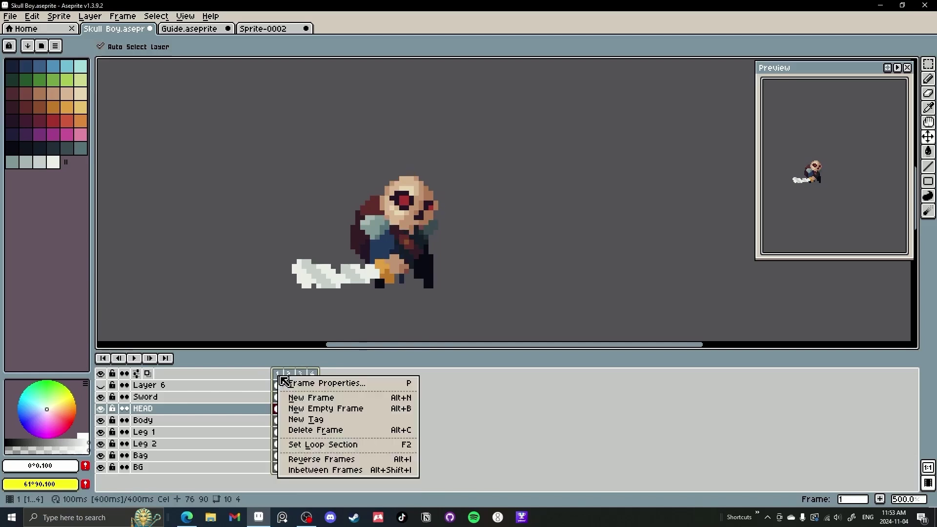
{"action": "left_click", "coordinate": [312, 382]}
{"action": "type", "text": "75"}
{"action": "left_click", "coordinate": [458, 282]}
{"action": "left_click", "coordinate": [141, 358]}
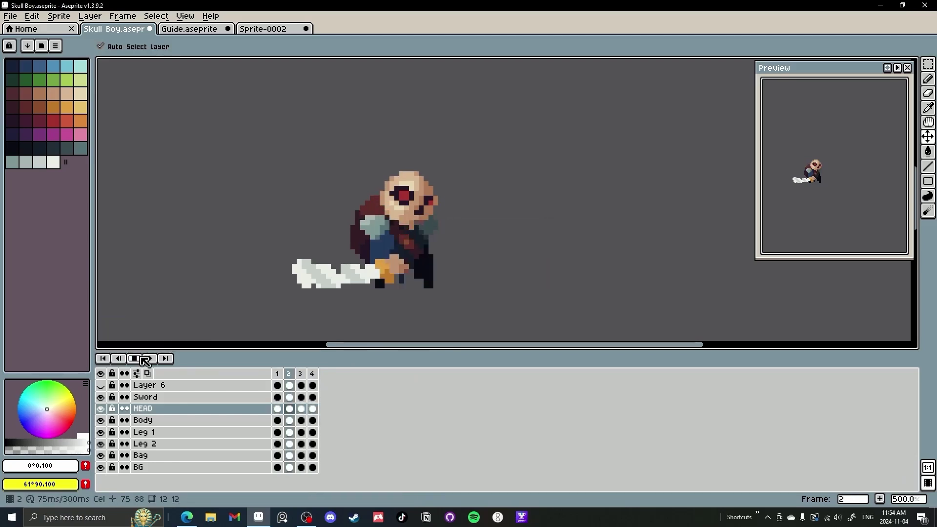
{"action": "left_click", "coordinate": [136, 360]}
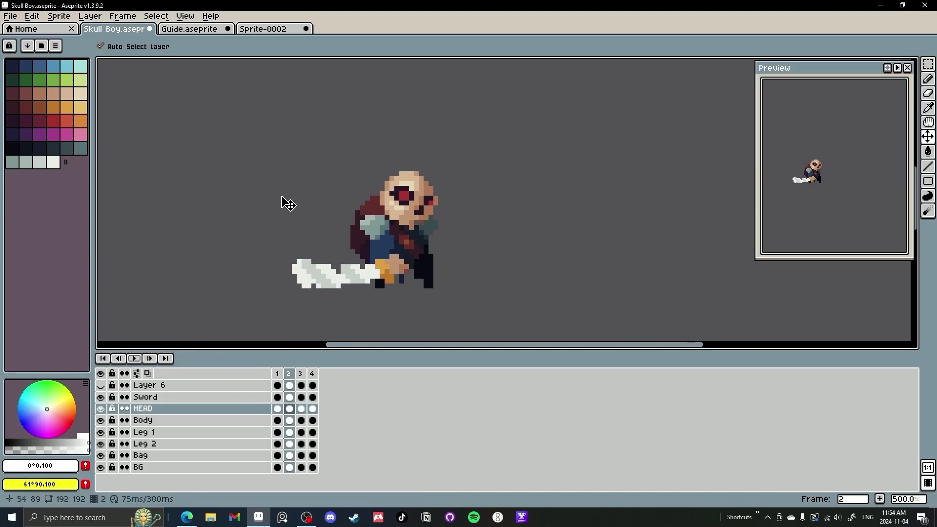
Step: Temporarily hide the Sword layer in frame 1 to inspect the body beneath it
{"action": "left_click", "coordinate": [277, 375]}
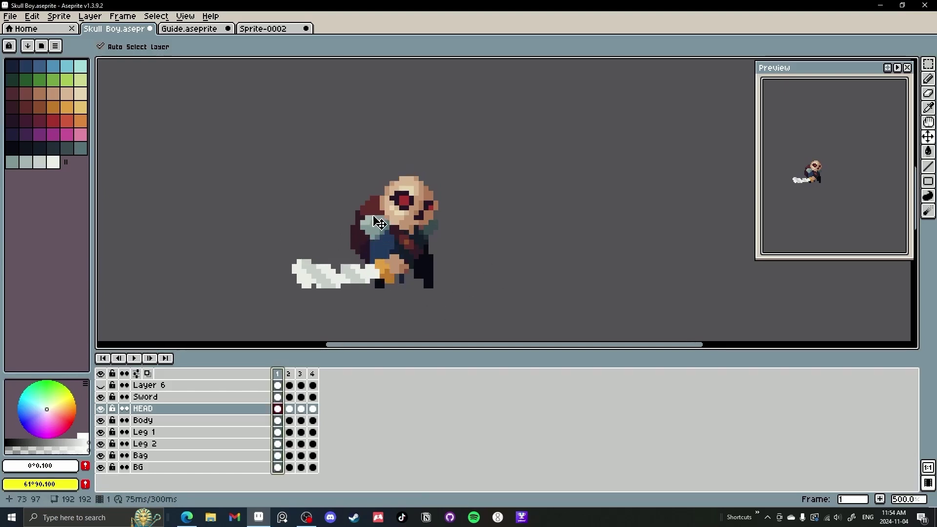
{"action": "left_click", "coordinate": [100, 397]}
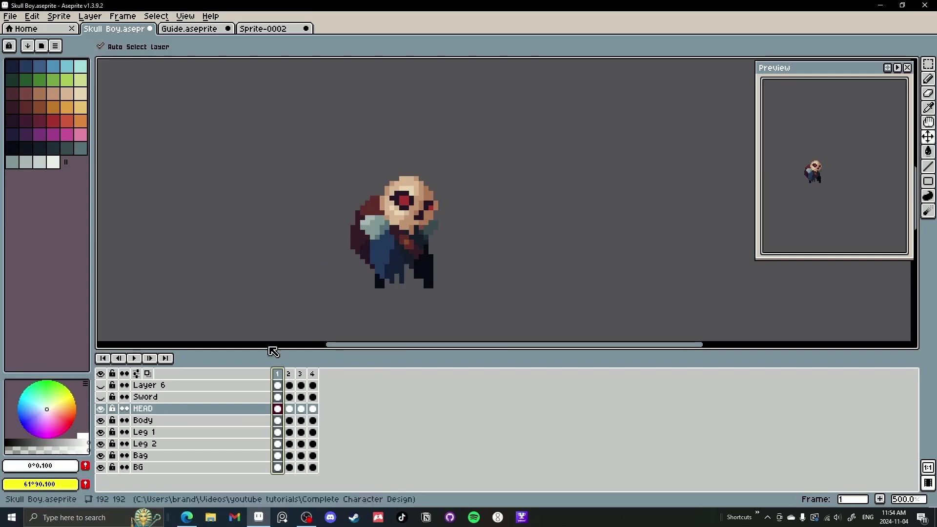
{"action": "left_click", "coordinate": [101, 396]}
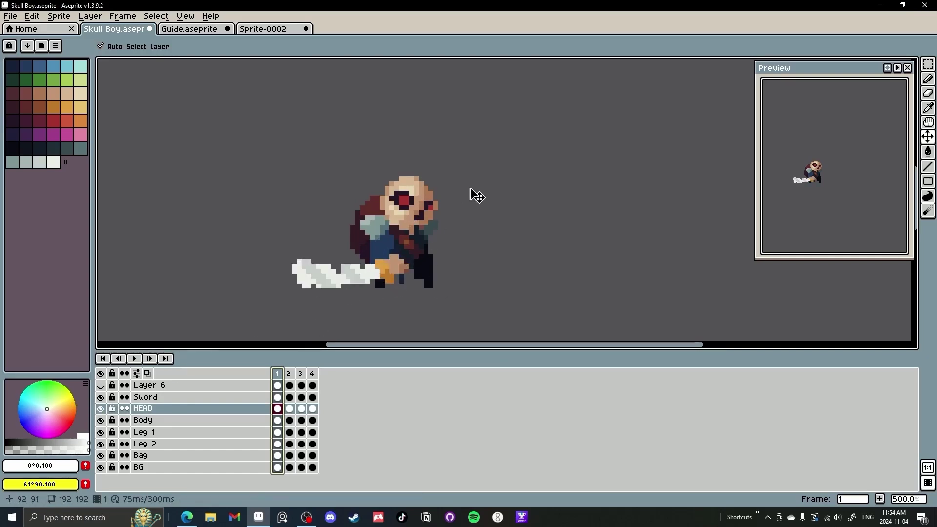
{"action": "left_click_drag", "start_coordinate": [312, 375], "coordinate": [281, 375]}
{"action": "left_click_drag", "start_coordinate": [282, 375], "coordinate": [318, 374]}
{"action": "left_click", "coordinate": [137, 359]}
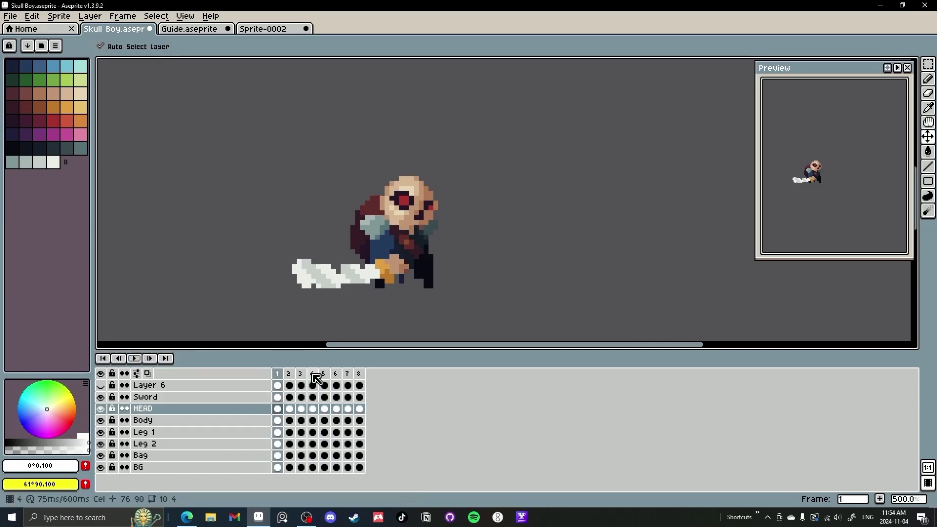
{"action": "key", "text": "ctrl+z"}
Step: Duplicate each of the four frames in place to extend the timeline to eight frames, and play the result
{"action": "left_click", "coordinate": [282, 377]}
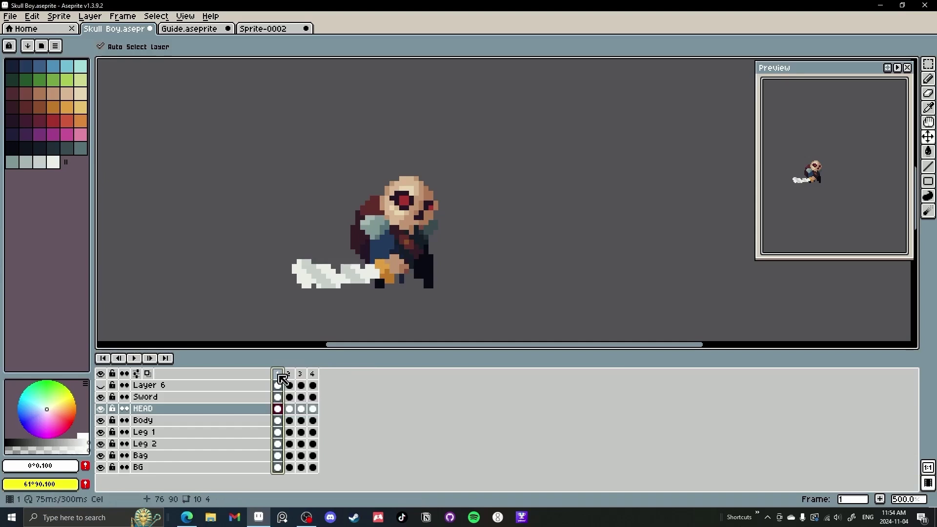
{"action": "right_click", "coordinate": [281, 378]}
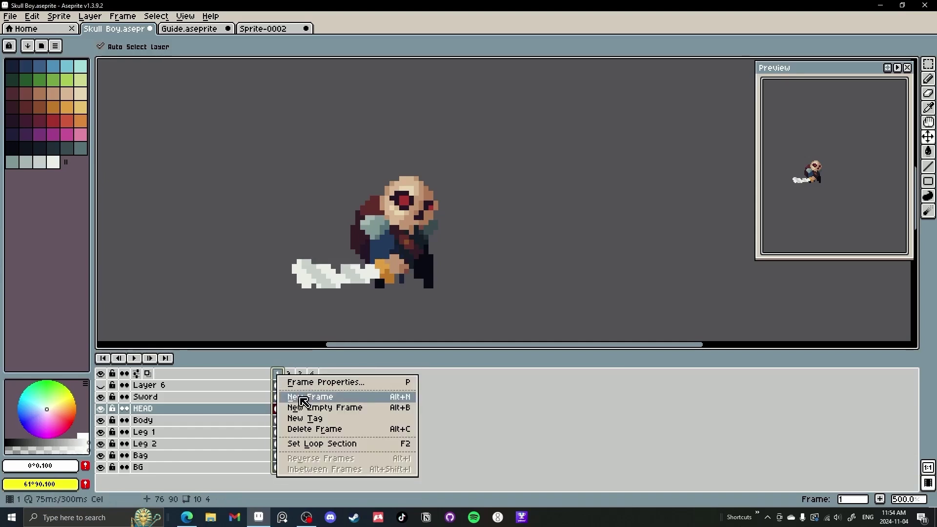
{"action": "left_click", "coordinate": [299, 397]}
{"action": "left_click_drag", "start_coordinate": [278, 374], "coordinate": [290, 375]}
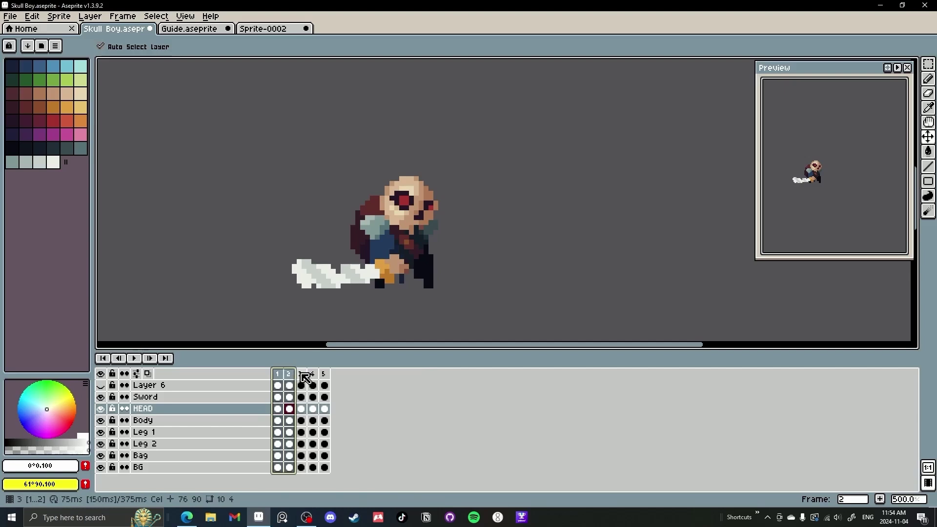
{"action": "right_click", "coordinate": [301, 375]}
{"action": "left_click", "coordinate": [316, 395]}
{"action": "right_click", "coordinate": [323, 373]}
{"action": "left_click", "coordinate": [359, 394]}
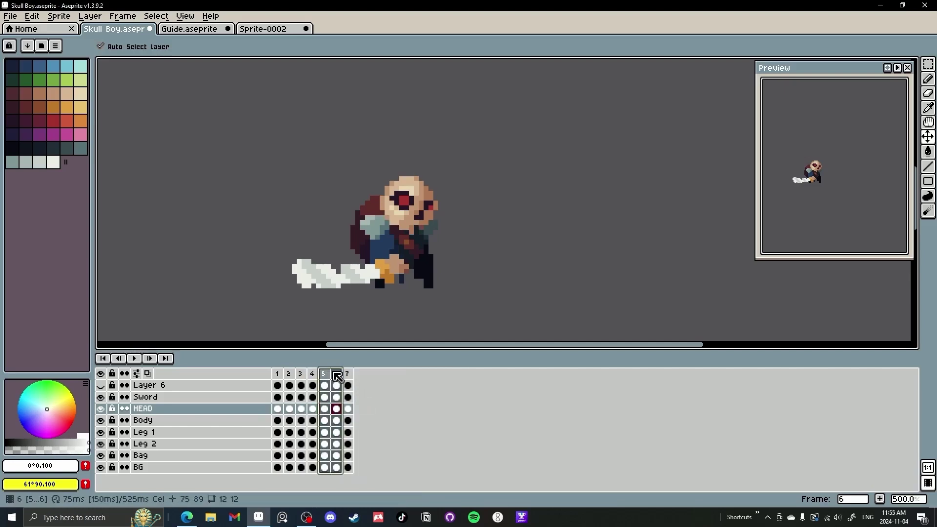
{"action": "left_click", "coordinate": [348, 375]}
{"action": "right_click", "coordinate": [349, 376]}
{"action": "left_click", "coordinate": [366, 394]}
{"action": "key", "text": "Return"}
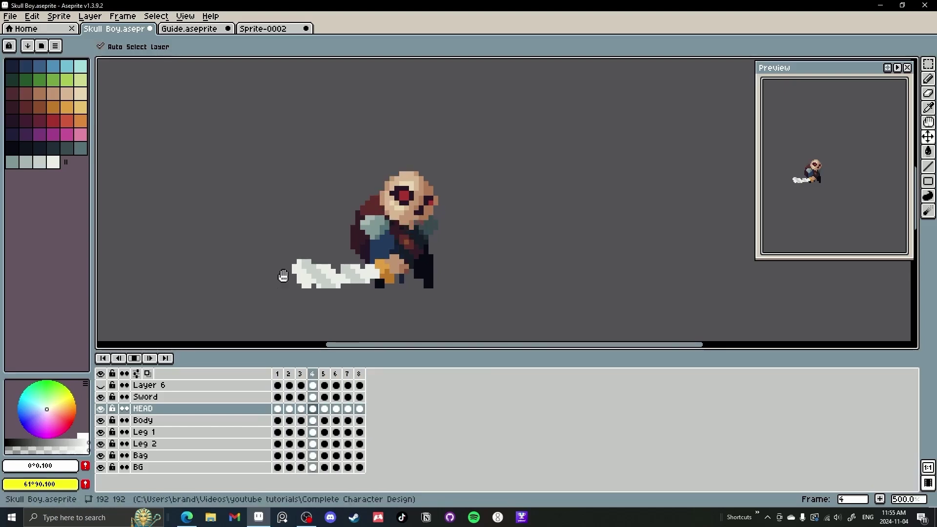
Step: Check the frame properties of all eight frames
{"action": "left_click_drag", "start_coordinate": [277, 374], "coordinate": [359, 373]}
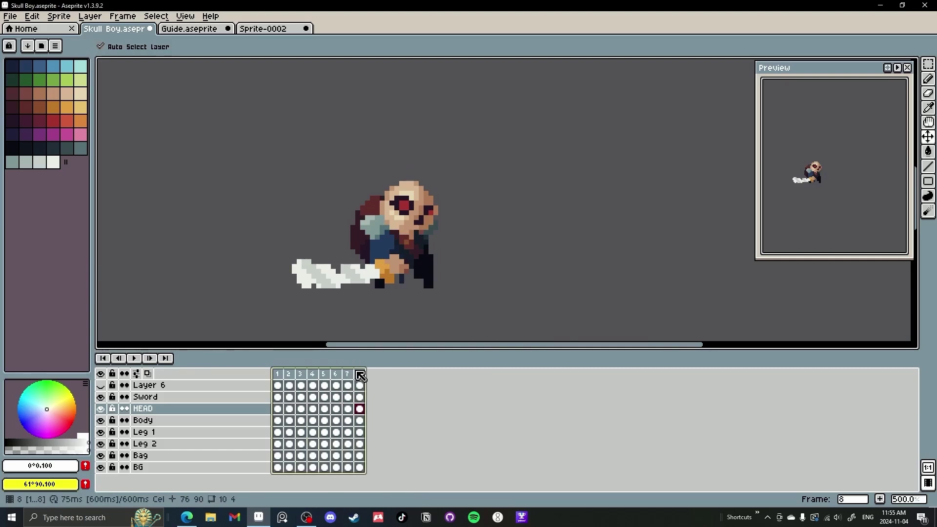
{"action": "right_click", "coordinate": [359, 374]}
{"action": "left_click", "coordinate": [376, 377]}
{"action": "left_click", "coordinate": [513, 286]}
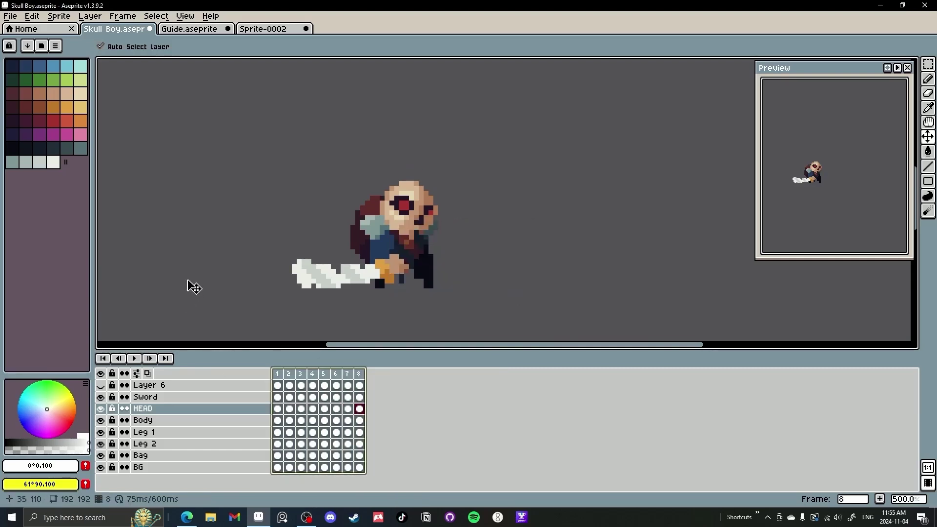
Step: Select the Body layer and raise the body by 1 pixel in frame 4, one frame behind the head
{"action": "left_click", "coordinate": [278, 374]}
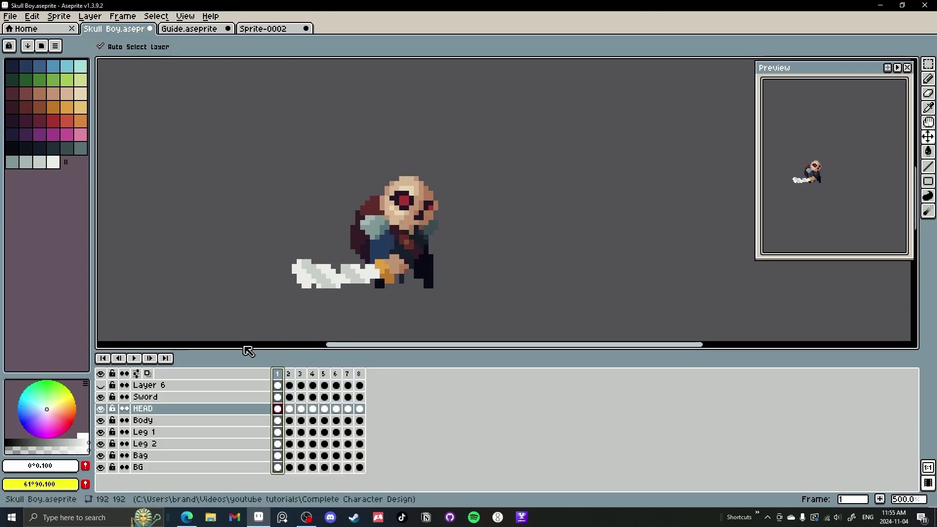
{"action": "mouse_move", "coordinate": [277, 374]}
{"action": "left_mouse_down"}
{"action": "mouse_move", "coordinate": [370, 376]}
{"action": "mouse_move", "coordinate": [277, 375]}
{"action": "left_mouse_up"}
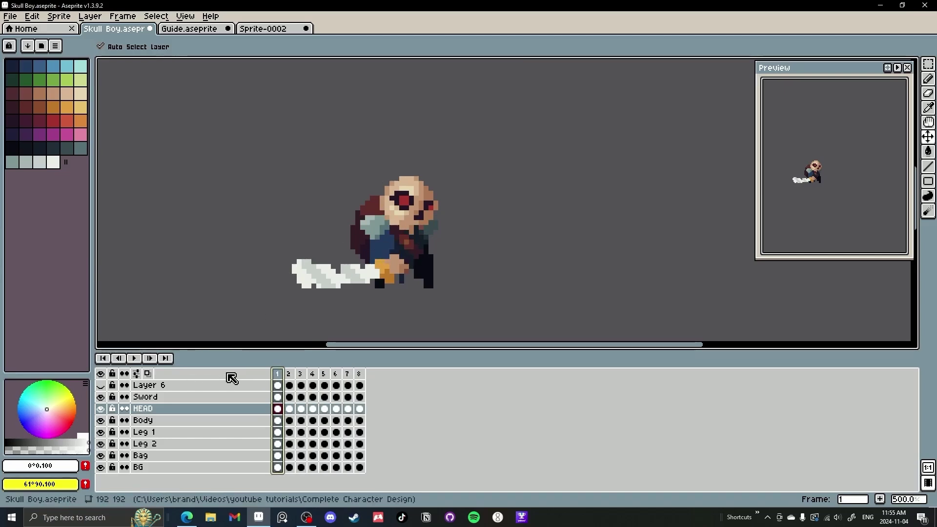
{"action": "left_click", "coordinate": [278, 420]}
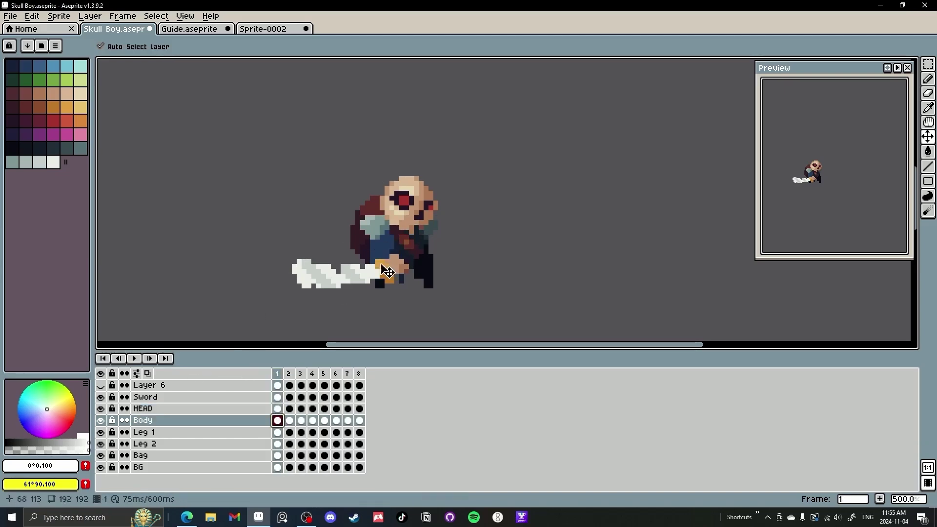
{"action": "left_click", "coordinate": [401, 242]}
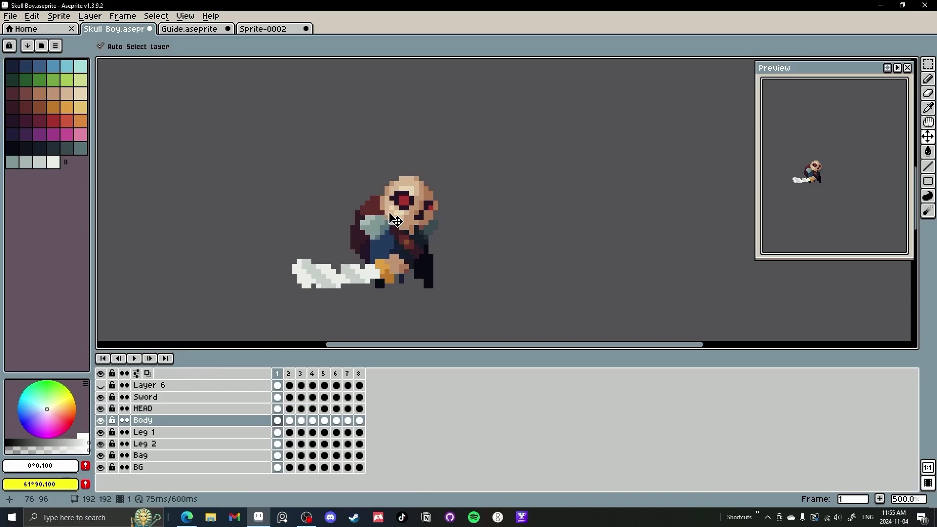
{"action": "key", "text": "Right"}
{"action": "key", "text": "Right"}
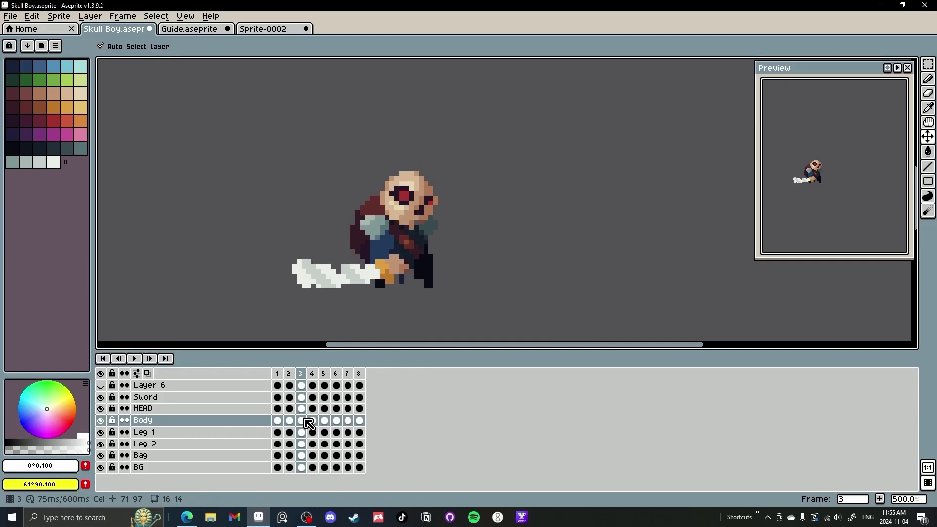
{"action": "key", "text": "Left"}
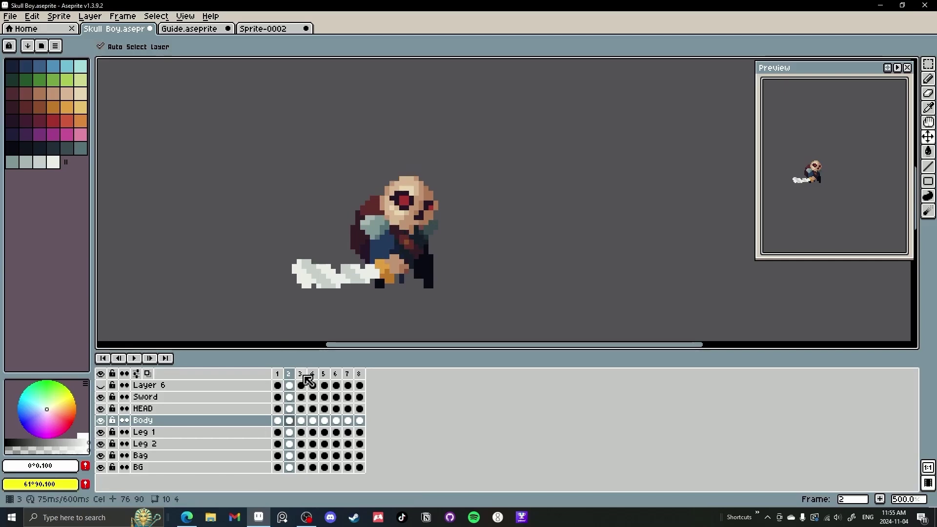
{"action": "key", "text": "Right"}
{"action": "key", "text": "Right"}
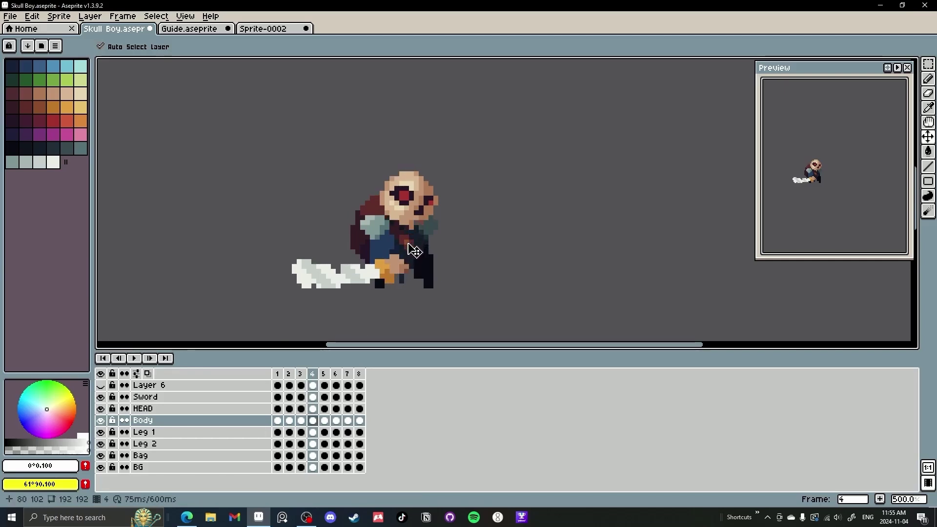
{"action": "left_click_drag", "start_coordinate": [409, 244], "coordinate": [408, 239]}
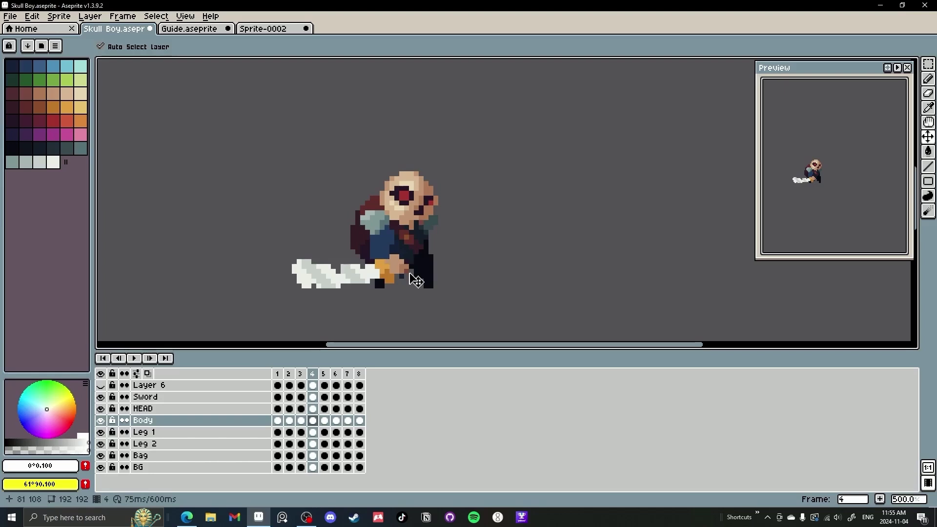
Step: Raise the body by 1 pixel in frame 5 and lower it by 1 pixel in frame 8
{"action": "key", "text": "Right"}
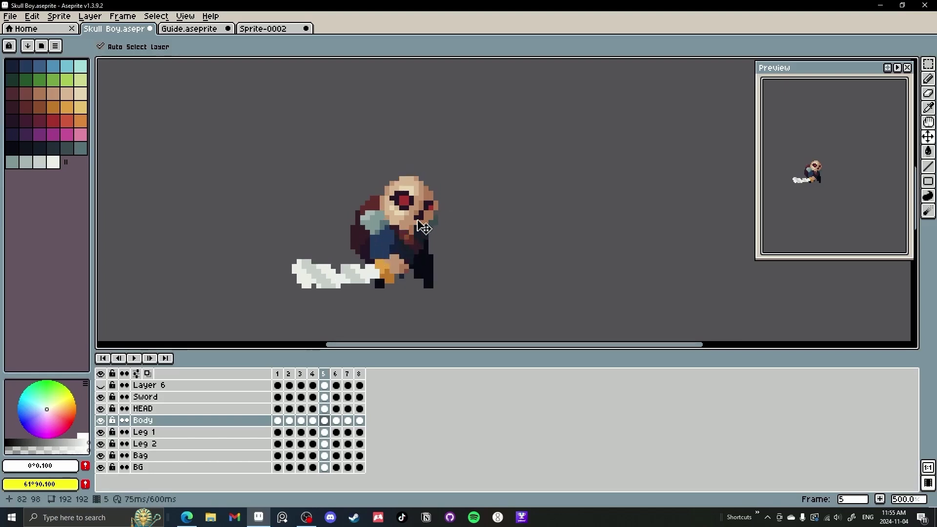
{"action": "key", "text": "Right"}
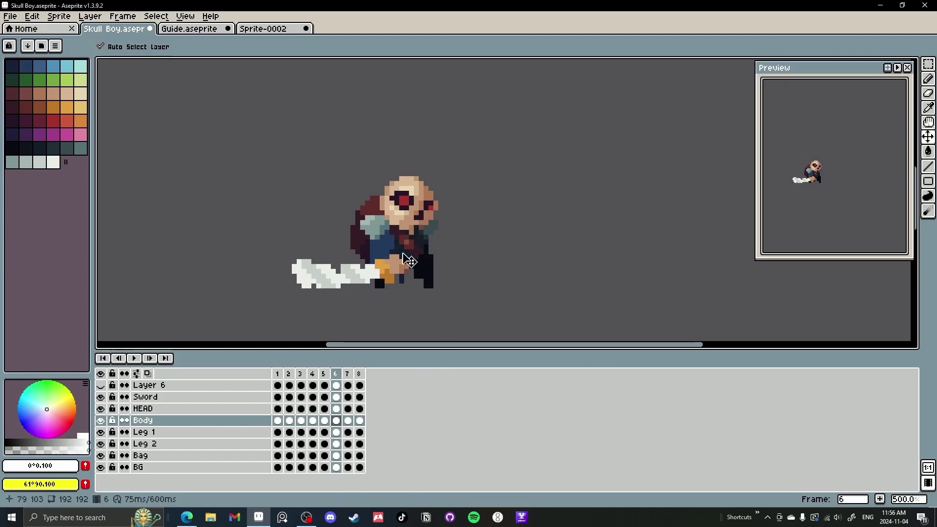
{"action": "key", "text": "Right"}
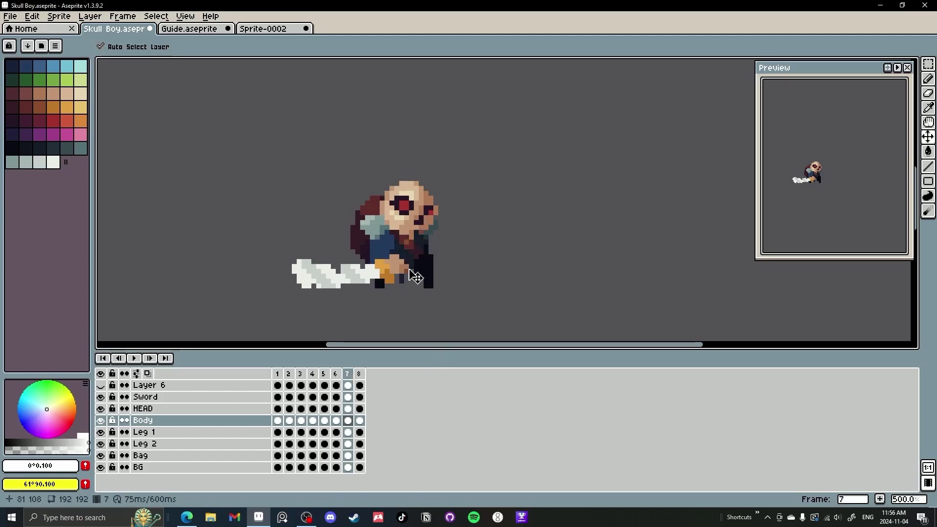
{"action": "key", "text": "Right"}
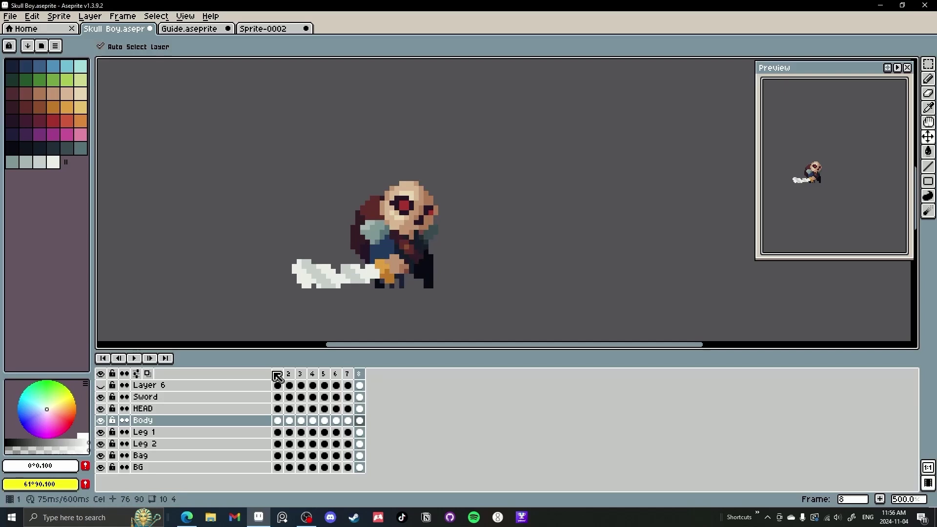
Step: Undo the accidental move of the whole character in frame 1 and lower only the body by 1 pixel
{"action": "left_click", "coordinate": [277, 373]}
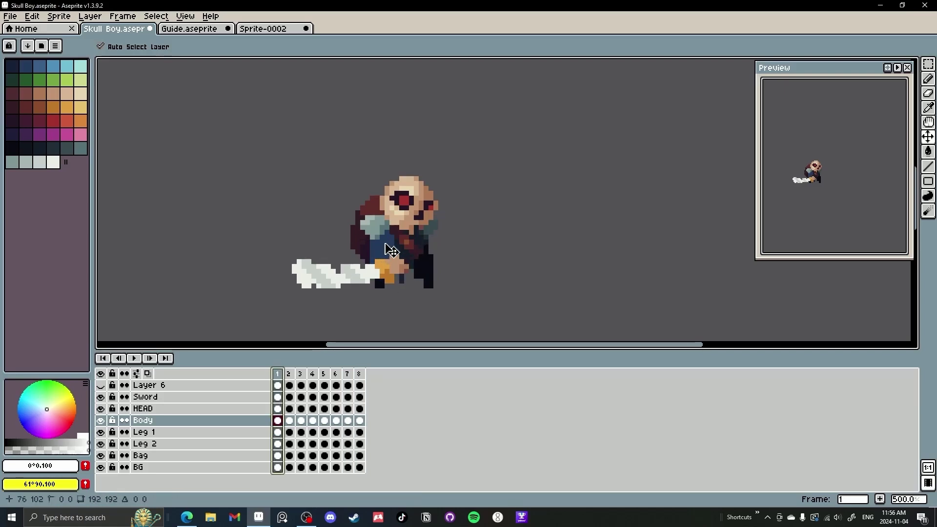
{"action": "left_click_drag", "start_coordinate": [385, 243], "coordinate": [378, 252]}
{"action": "key", "text": "ctrl+z"}
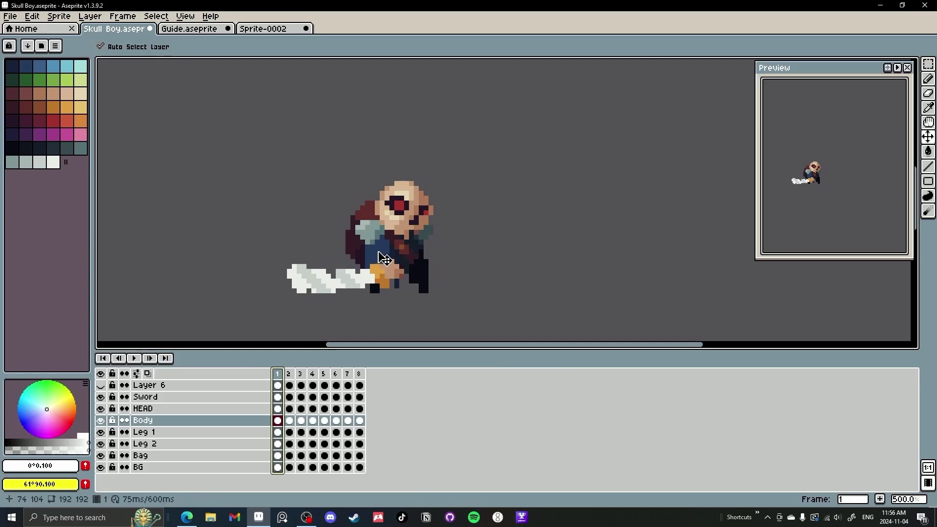
{"action": "key", "text": "ctrl+z"}
Step: Review frames 1 to 3, widen the preview window, and play the eight-frame animation with the delayed body motion
{"action": "key", "text": "Right"}
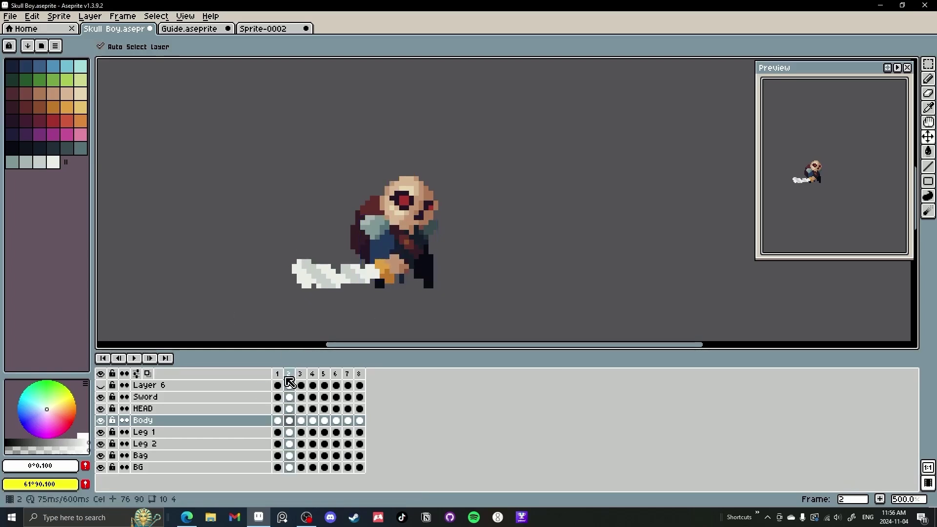
{"action": "left_click_drag", "start_coordinate": [277, 374], "coordinate": [292, 377]}
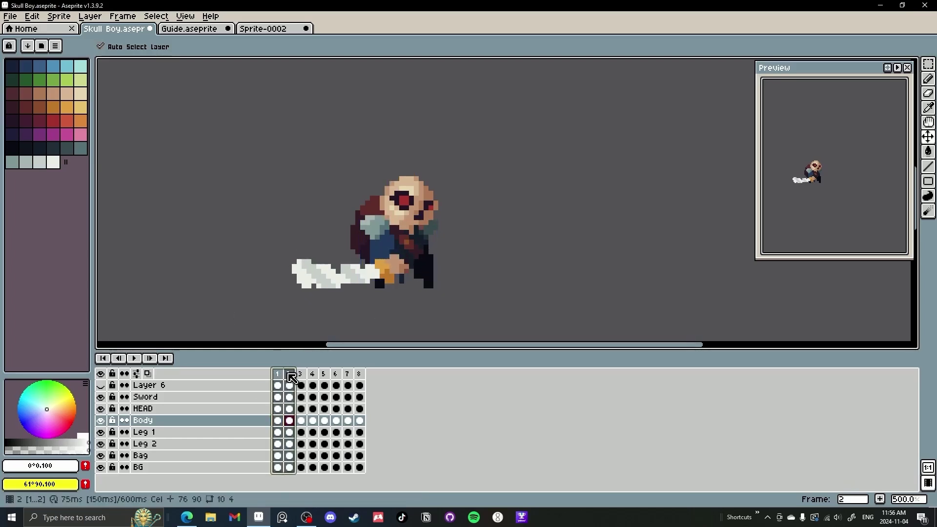
{"action": "left_click", "coordinate": [302, 376]}
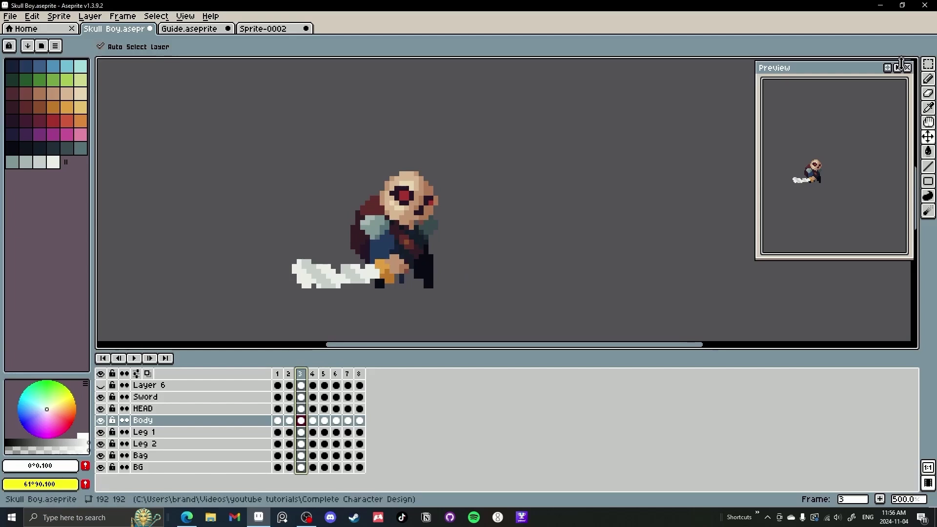
{"action": "left_click_drag", "start_coordinate": [756, 169], "coordinate": [746, 168]}
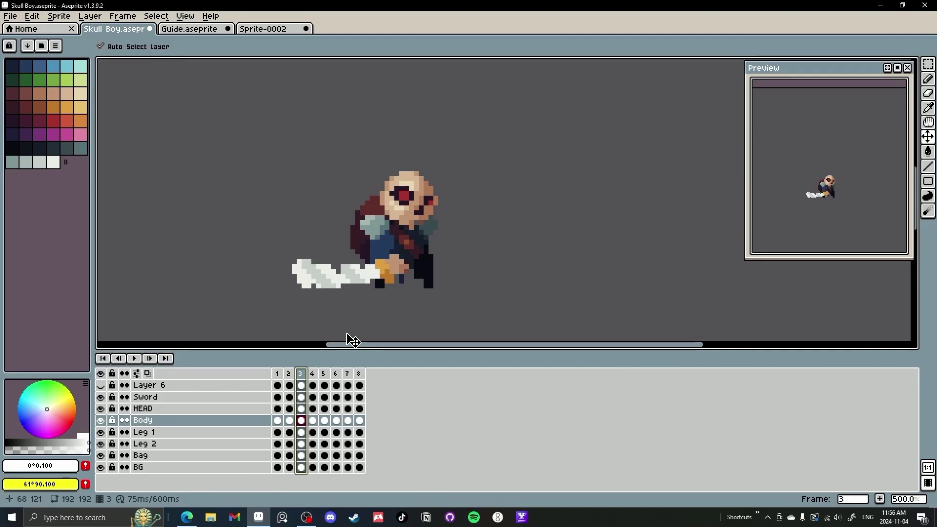
{"action": "key", "text": "Return"}
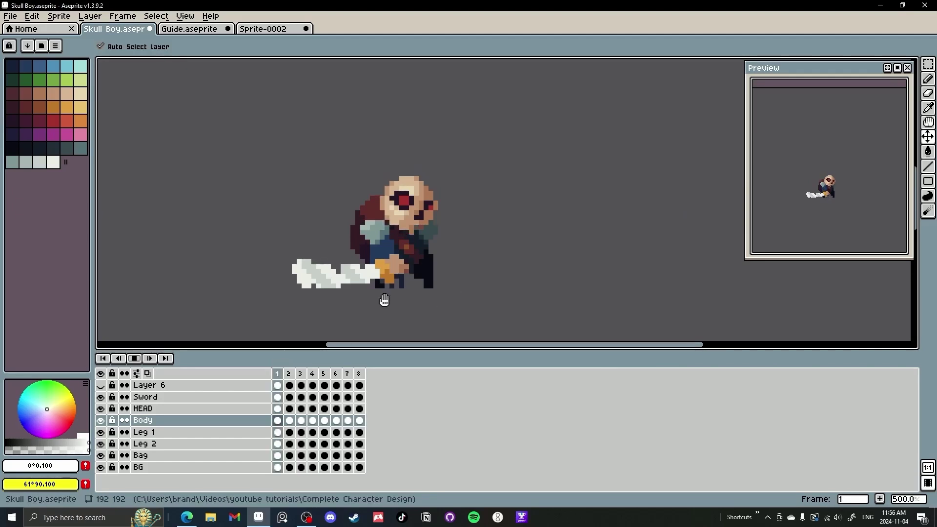
Step: Stop the playback, return to frame 1 and make Sword the active layer
{"action": "left_click", "coordinate": [138, 360]}
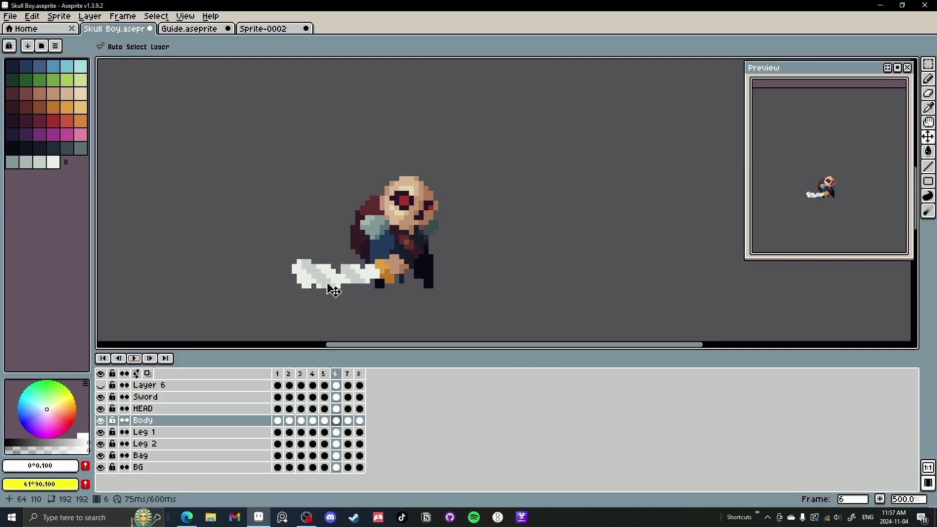
{"action": "left_click", "coordinate": [359, 374]}
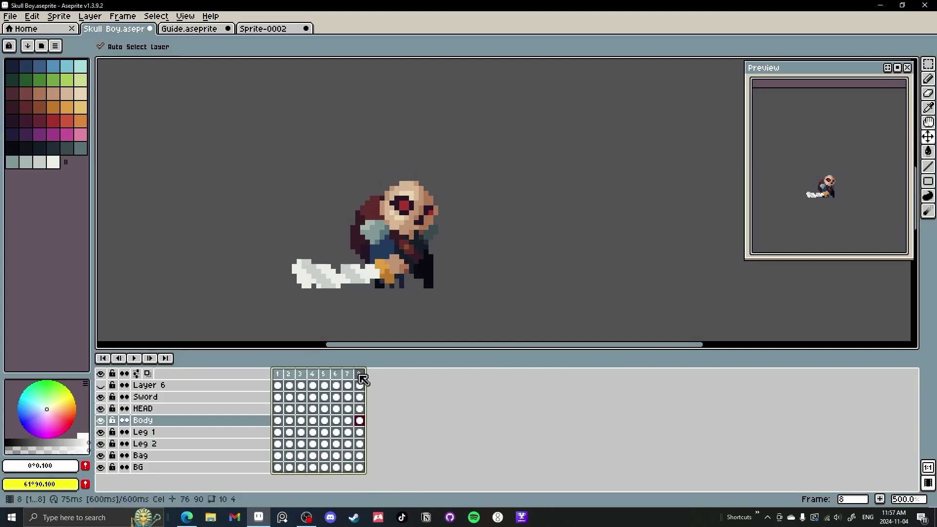
{"action": "left_click", "coordinate": [278, 373]}
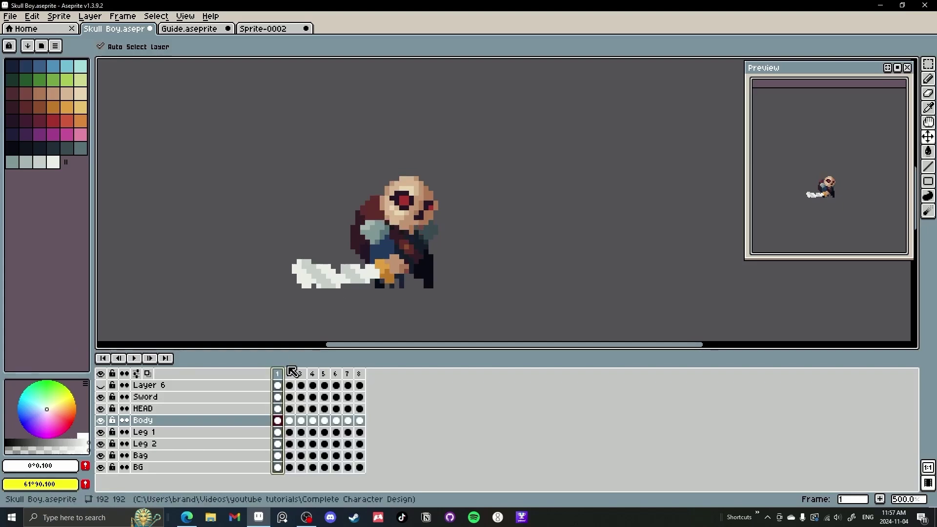
{"action": "left_click", "coordinate": [171, 397]}
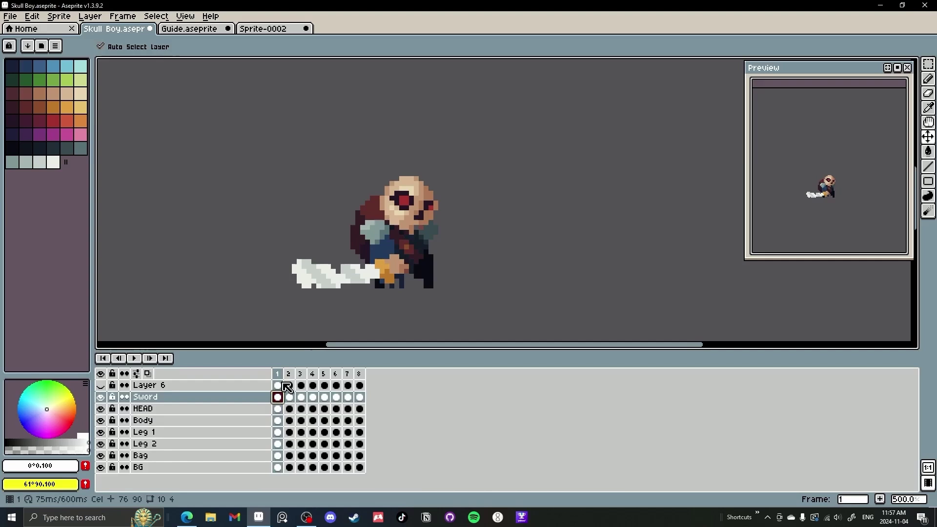
Step: Raise the sword by 1 pixel in frame 4, working on the Sword layer
{"action": "left_click", "coordinate": [310, 321]}
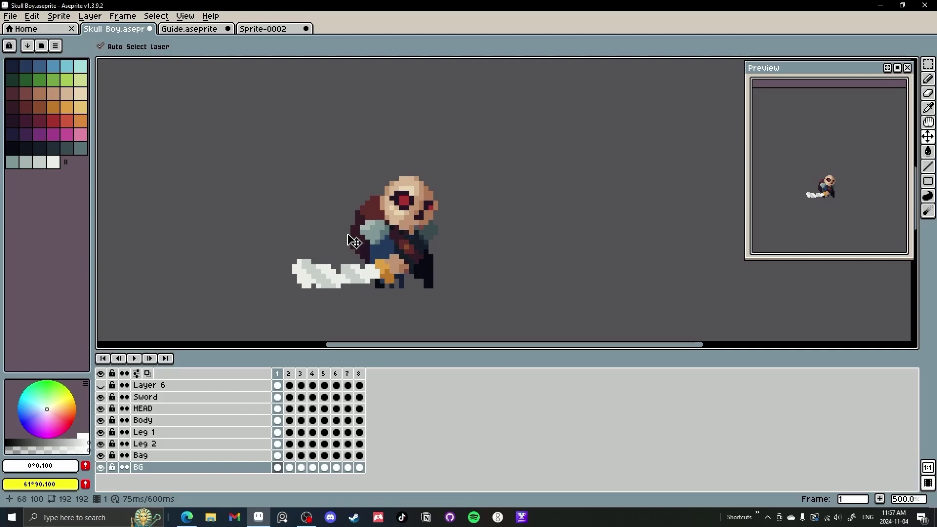
{"action": "key", "text": "Up"}
{"action": "key", "text": "Up"}
{"action": "key", "text": "Up"}
{"action": "key", "text": "Up"}
{"action": "key", "text": "Up"}
{"action": "key", "text": "Up"}
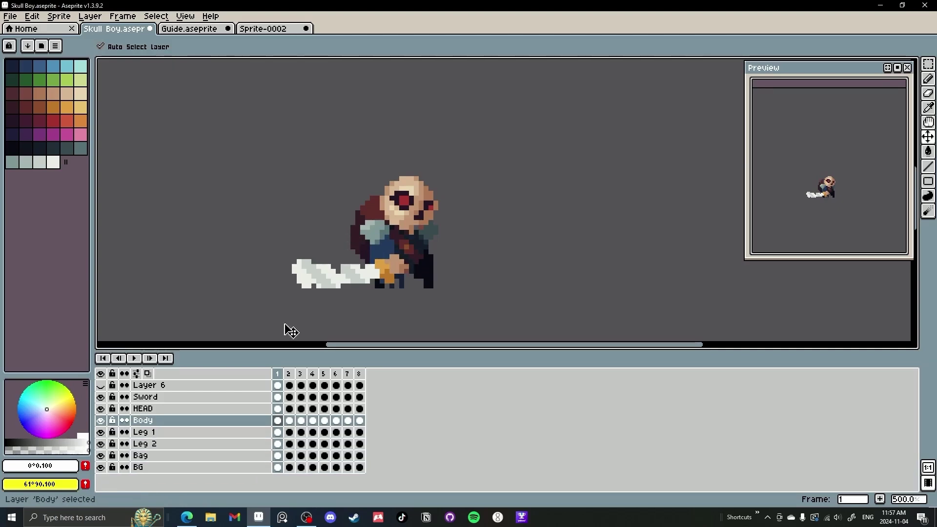
{"action": "key", "text": "Right"}
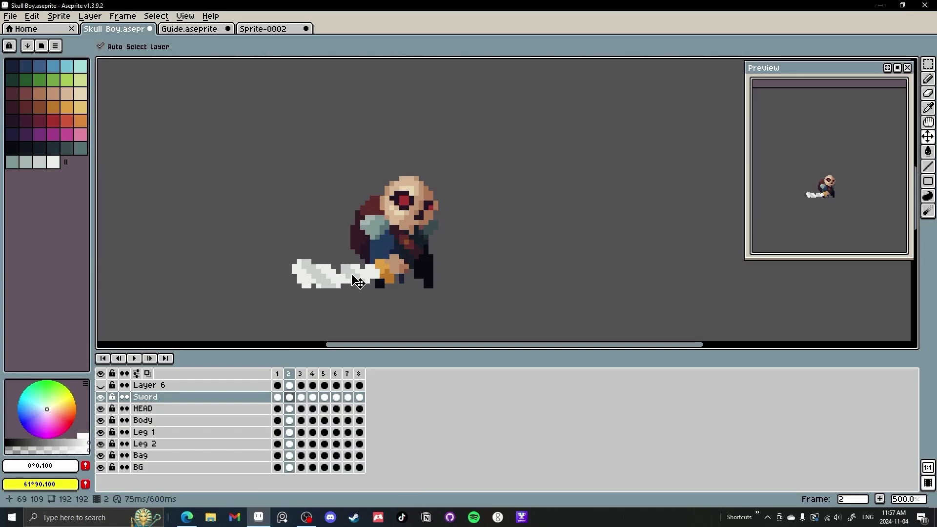
{"action": "left_click_drag", "start_coordinate": [358, 283], "coordinate": [358, 278]}
{"action": "key", "text": "Right"}
Step: Check the sword's position in the remaining frames and inspect the hand, hilt and legs closely in frame 1
{"action": "key", "text": "Right"}
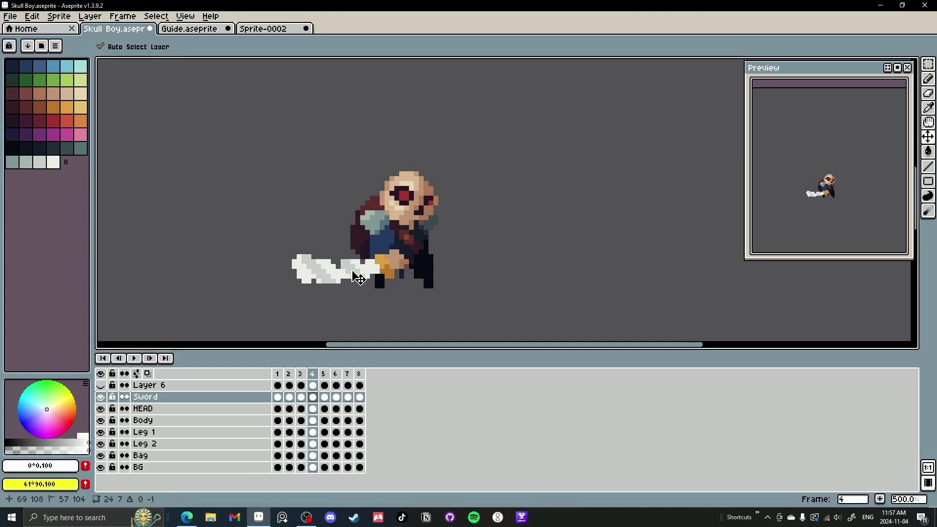
{"action": "key", "text": "Right"}
{"action": "key", "text": "Right"}
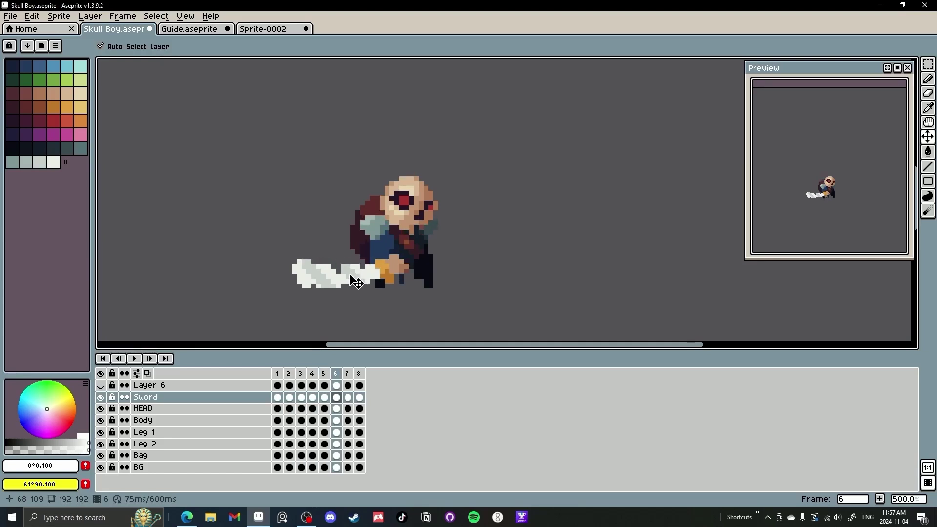
{"action": "key", "text": "Right"}
{"action": "key", "text": "Right"}
{"action": "key", "text": "Left"}
{"action": "key", "text": "Left"}
{"action": "key", "text": "Left"}
{"action": "key", "text": "Left"}
{"action": "key", "text": "Left"}
{"action": "key", "text": "Left"}
{"action": "key", "text": "Left"}
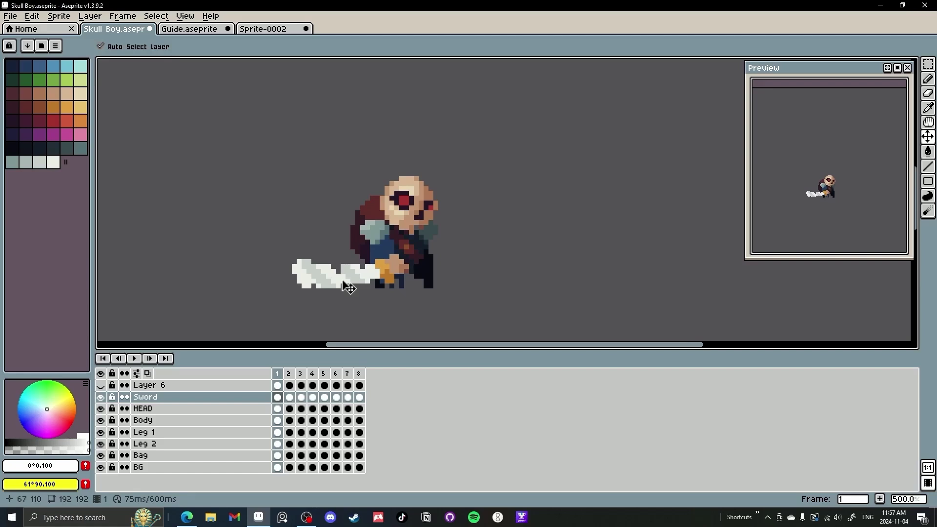
{"action": "scroll", "coordinate": [349, 288], "scroll_direction": "up", "scroll_amount": 5}
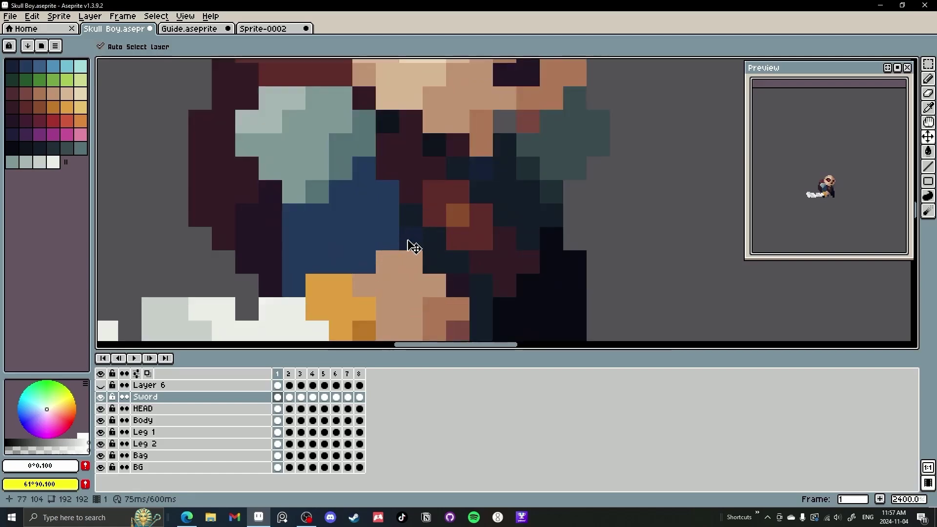
{"action": "scroll", "coordinate": [370, 209], "scroll_direction": "down", "scroll_amount": 2}
{"action": "scroll", "coordinate": [359, 286], "scroll_direction": "up", "scroll_amount": 3}
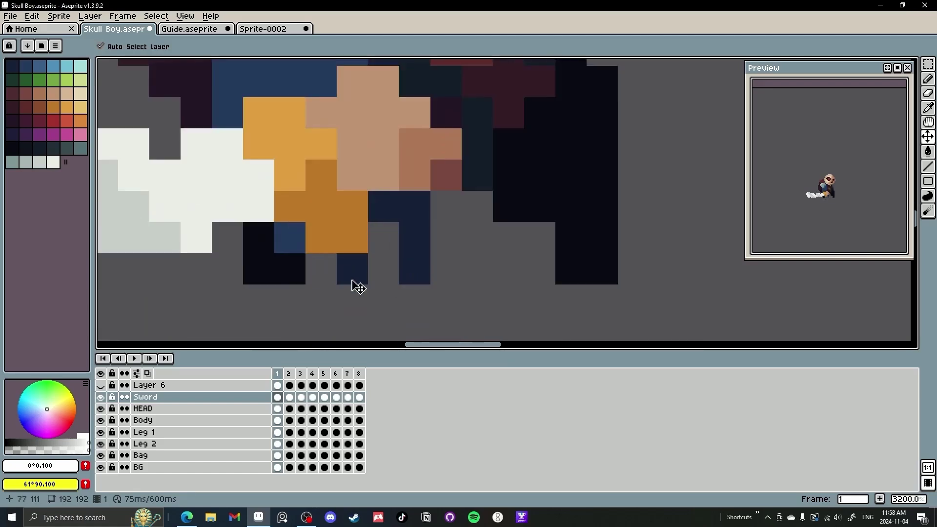
{"action": "scroll", "coordinate": [358, 257], "scroll_direction": "down", "scroll_amount": 3}
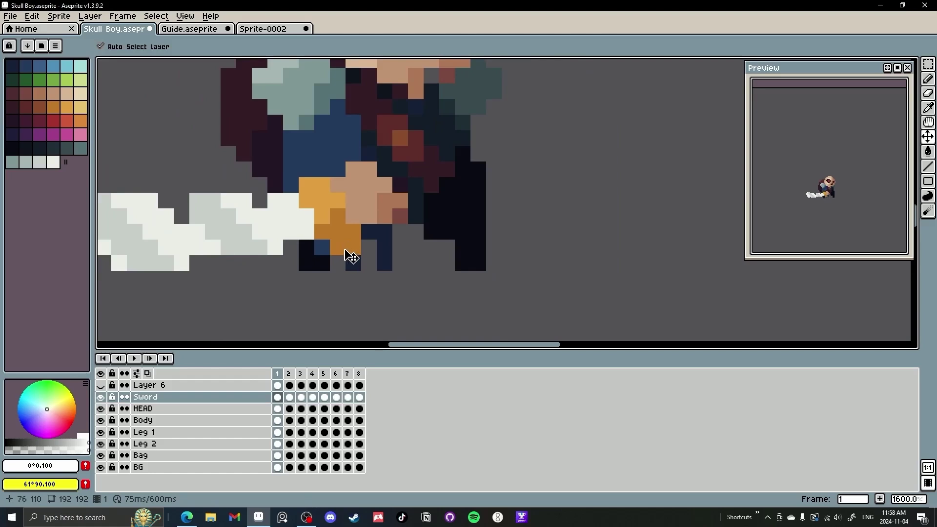
{"action": "scroll", "coordinate": [350, 257], "scroll_direction": "down", "scroll_amount": 1}
Step: Raise the sword by 1 pixel across the in-between frames 2 to 7
{"action": "key", "text": "Right"}
{"action": "key", "text": "Right"}
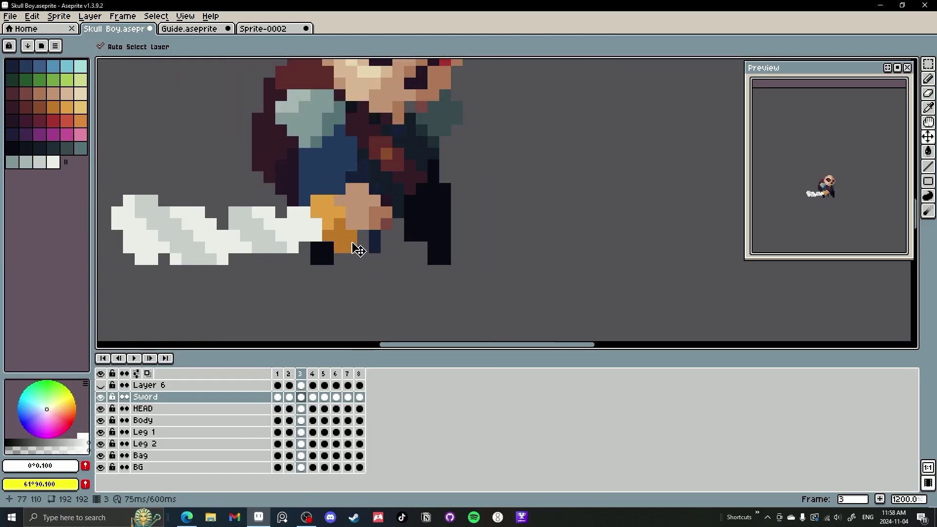
{"action": "key", "text": "Right"}
{"action": "key", "text": "Right"}
{"action": "key", "text": "Right"}
{"action": "key", "text": "Right"}
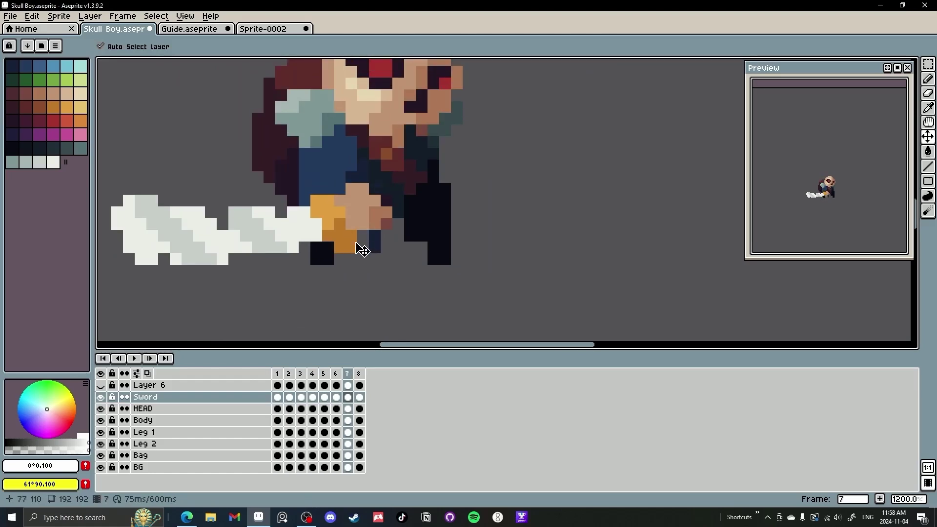
{"action": "key", "text": "Right"}
Step: Play the animation to check the sword's movement and stop it at the Sword layer's frame 1
{"action": "scroll", "coordinate": [510, 160], "scroll_direction": "down", "scroll_amount": 2}
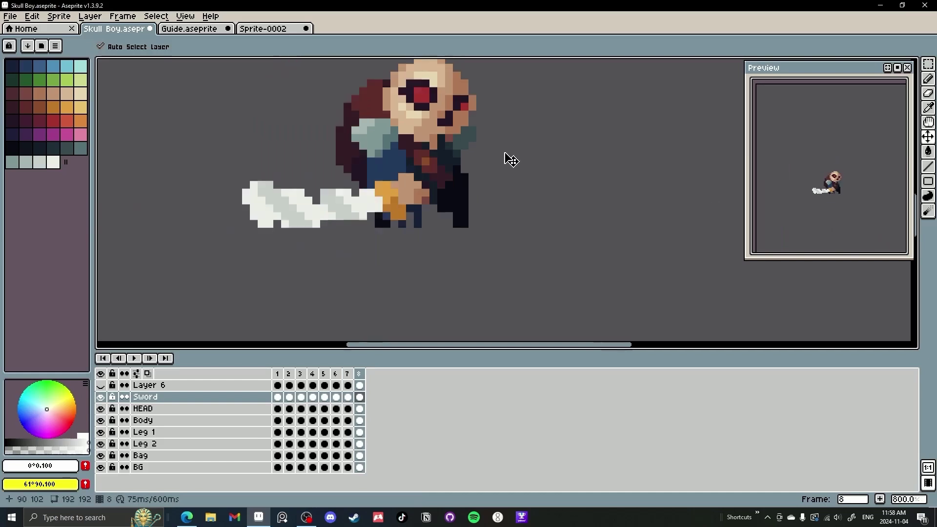
{"action": "scroll", "coordinate": [510, 159], "scroll_direction": "down", "scroll_amount": 1}
{"action": "left_click", "coordinate": [134, 358]}
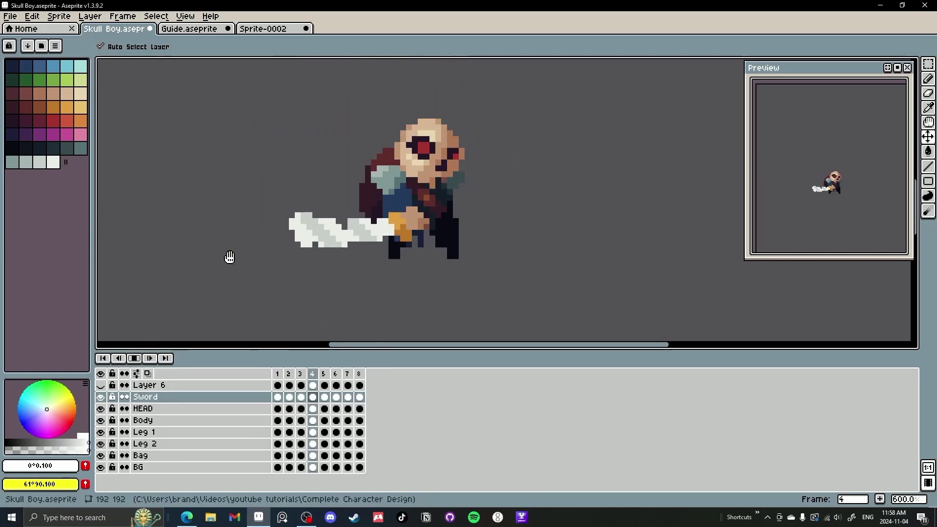
{"action": "left_click", "coordinate": [277, 396]}
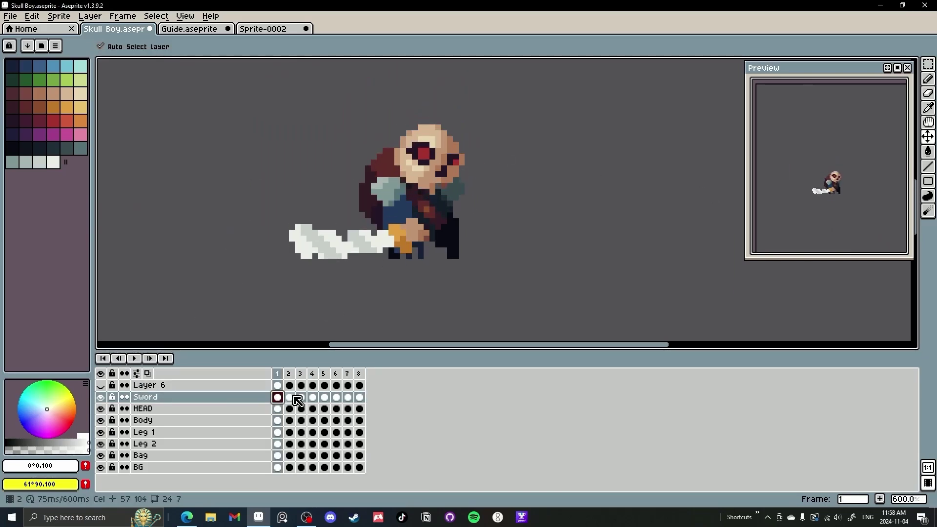
Step: Raise the sword by 1 pixel in frame 6 so that it trails the body
{"action": "key", "text": "Right"}
{"action": "key", "text": "Right"}
{"action": "key", "text": "Right"}
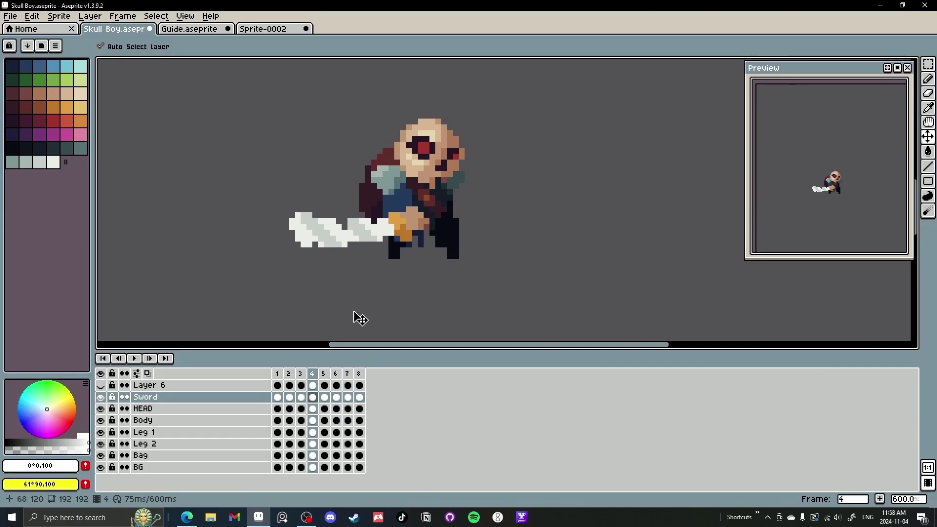
{"action": "key", "text": "Right"}
{"action": "key", "text": "Right"}
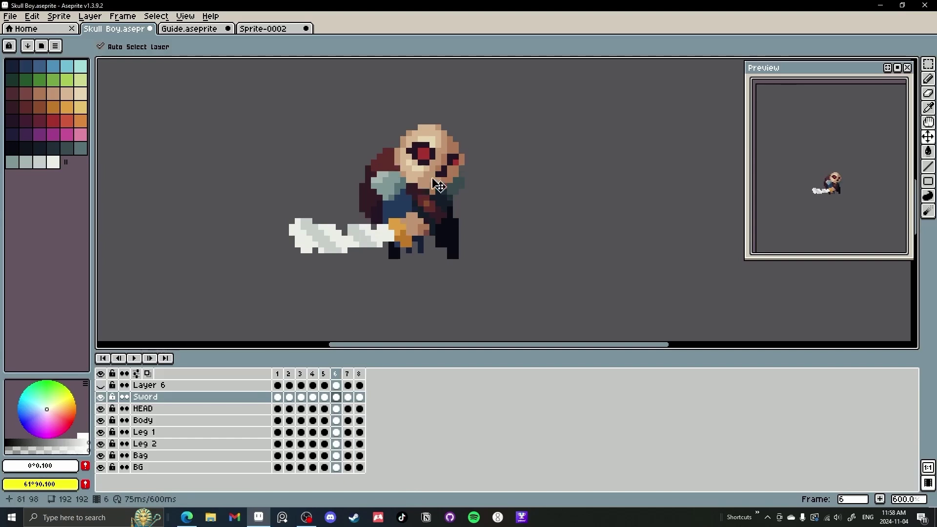
{"action": "left_click_drag", "start_coordinate": [352, 240], "coordinate": [357, 232]}
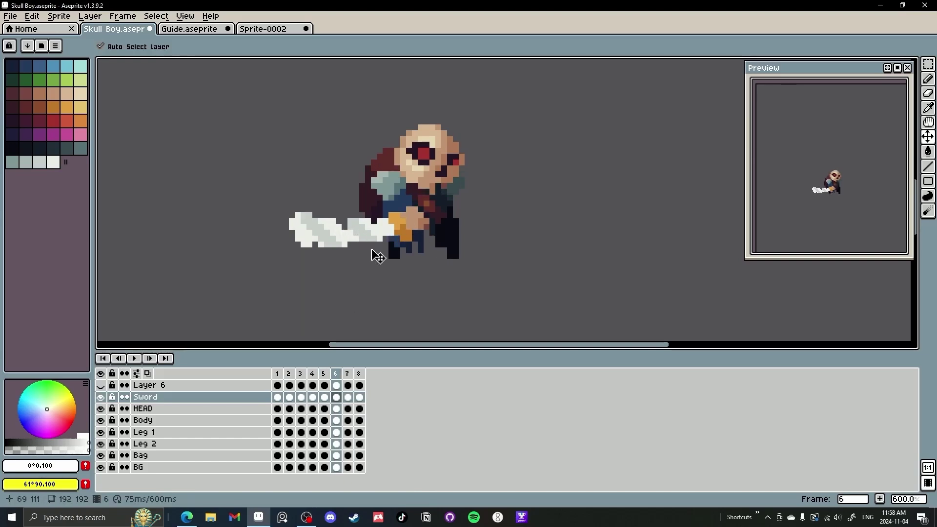
Step: Lower the sword by 1 pixel in frame 1, continuing the delayed motion past frame 8
{"action": "key", "text": "Right"}
{"action": "key", "text": "Right"}
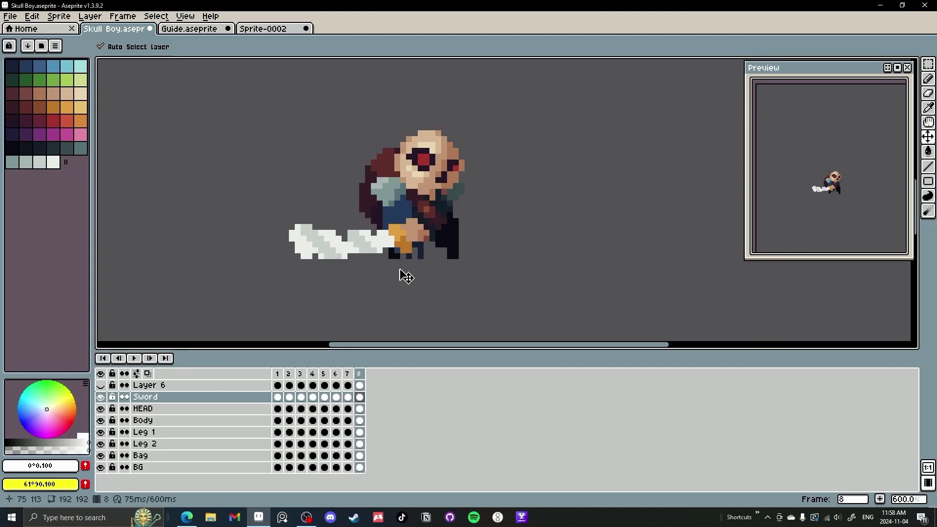
{"action": "key", "text": "Right"}
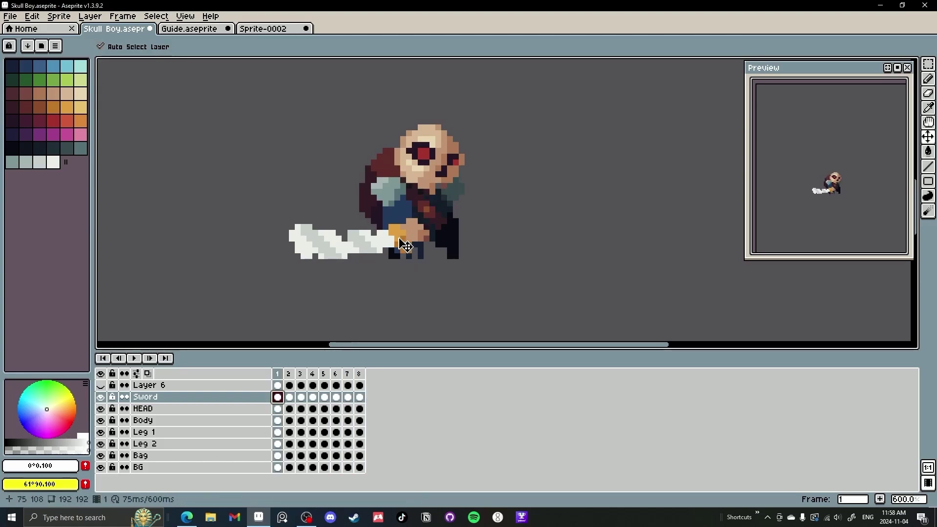
{"action": "left_click_drag", "start_coordinate": [405, 245], "coordinate": [417, 254]}
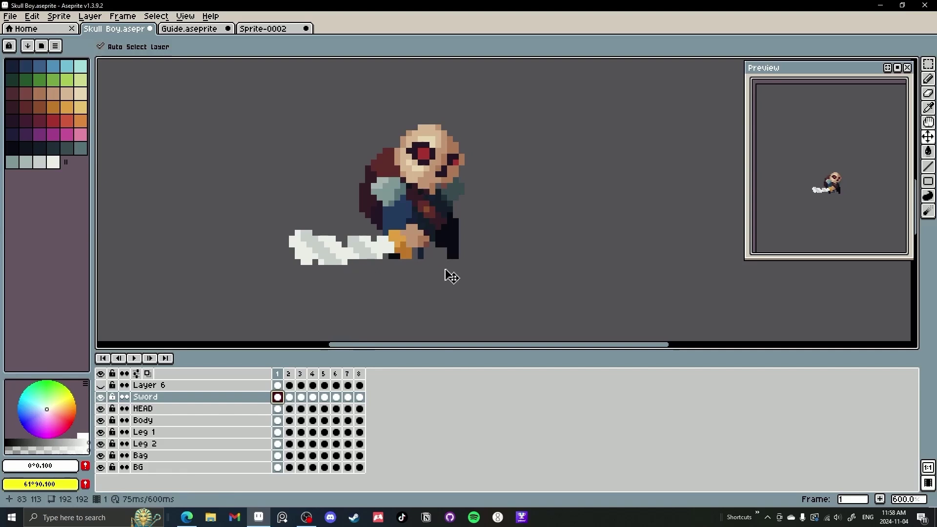
Step: Compare the sword's position from frame to frame through the whole loop and play the animation from frame 1
{"action": "key", "text": "Right"}
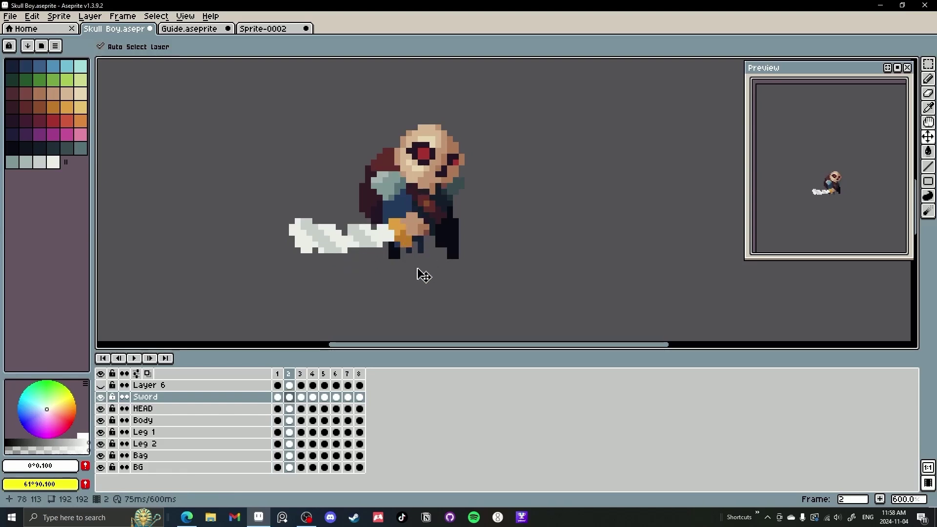
{"action": "key", "text": "Left"}
{"action": "key", "text": "Right"}
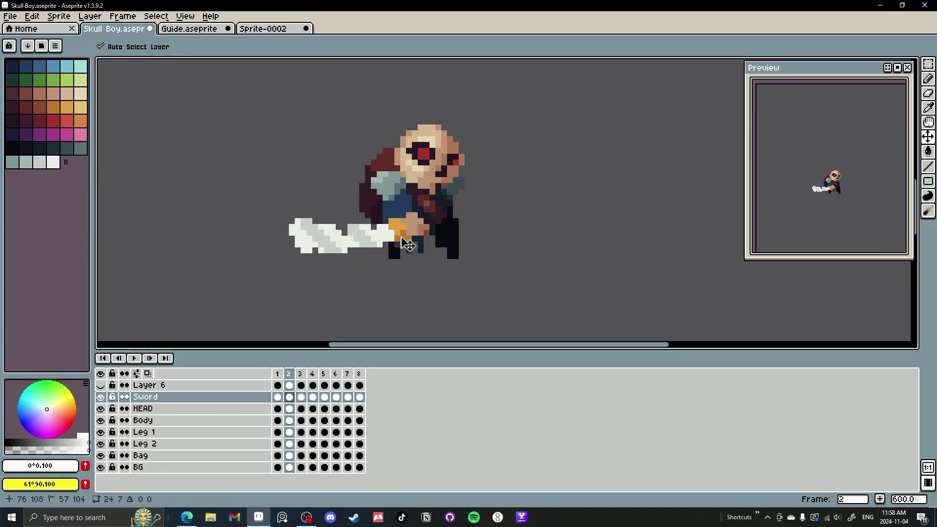
{"action": "key", "text": "Right"}
{"action": "key", "text": "Right"}
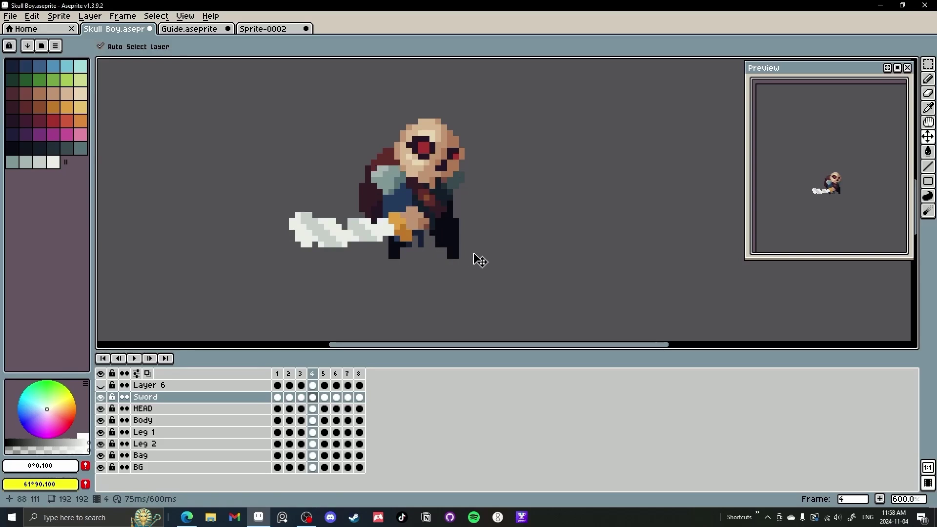
{"action": "key", "text": "Right"}
{"action": "key", "text": "Right"}
{"action": "key", "text": "Right"}
{"action": "key", "text": "Right"}
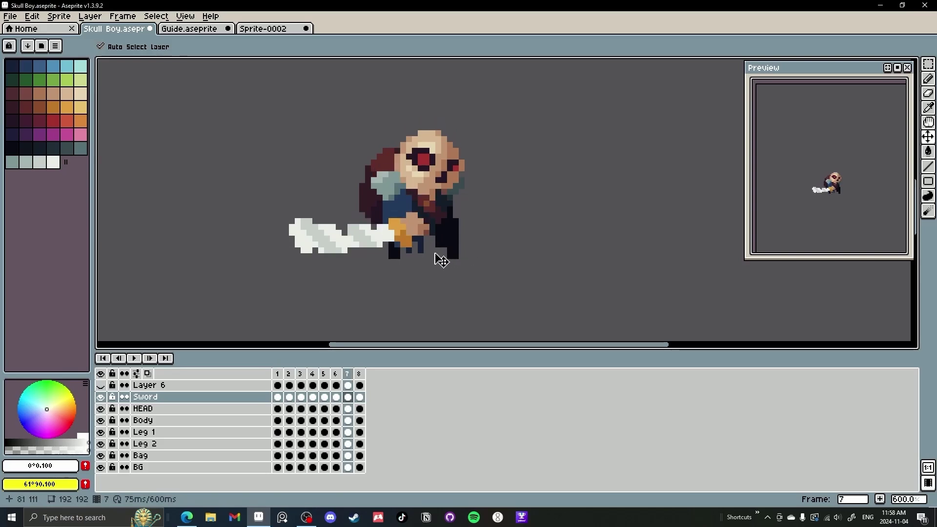
{"action": "key", "text": "Right"}
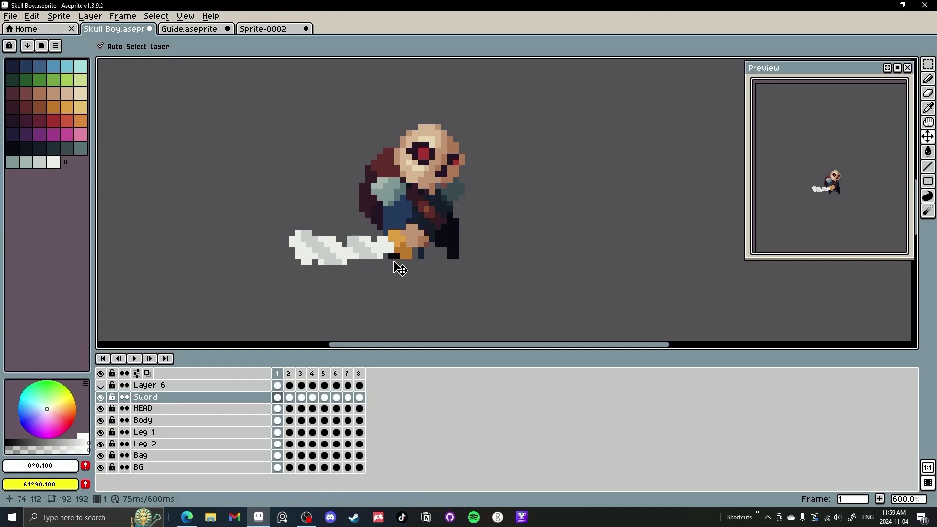
{"action": "key", "text": "Return"}
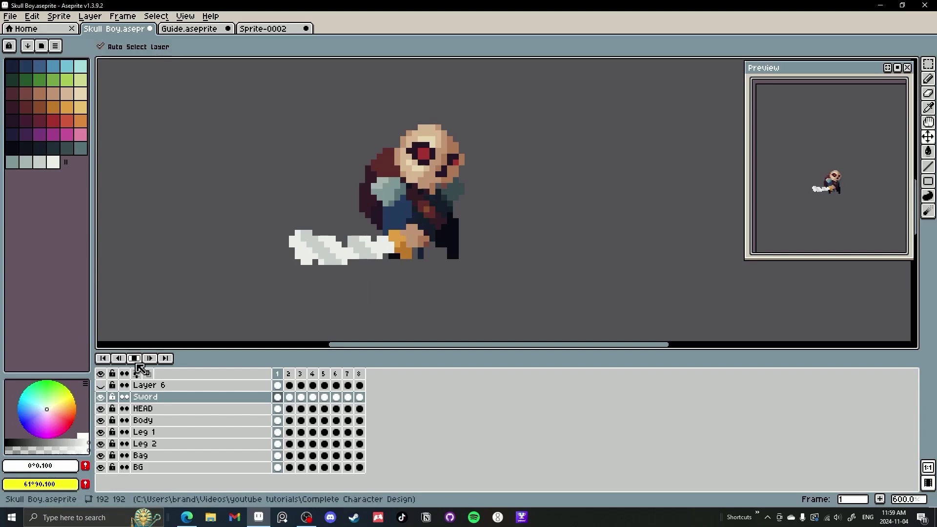
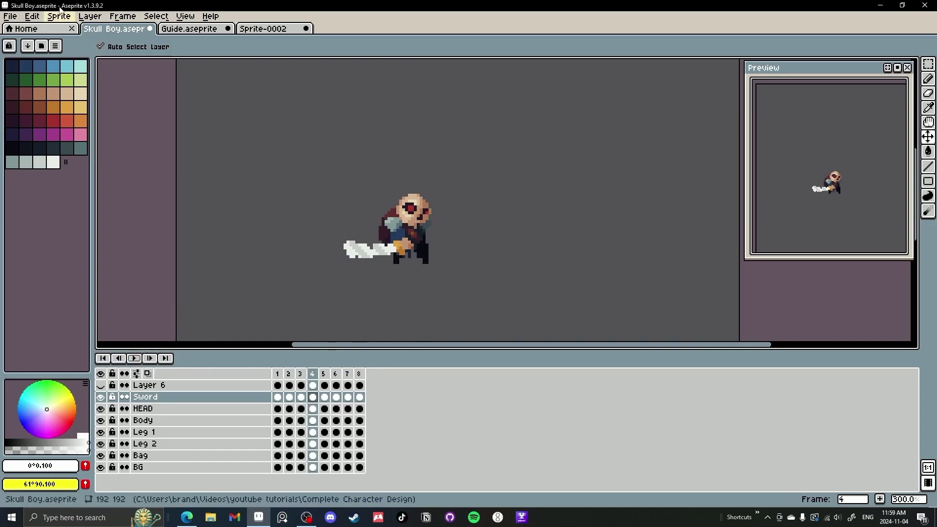
Step: Save the Skull Boy sprite and check the animation breakdown in the Guide document
{"action": "left_click", "coordinate": [10, 16]}
{"action": "left_click", "coordinate": [10, 16]}
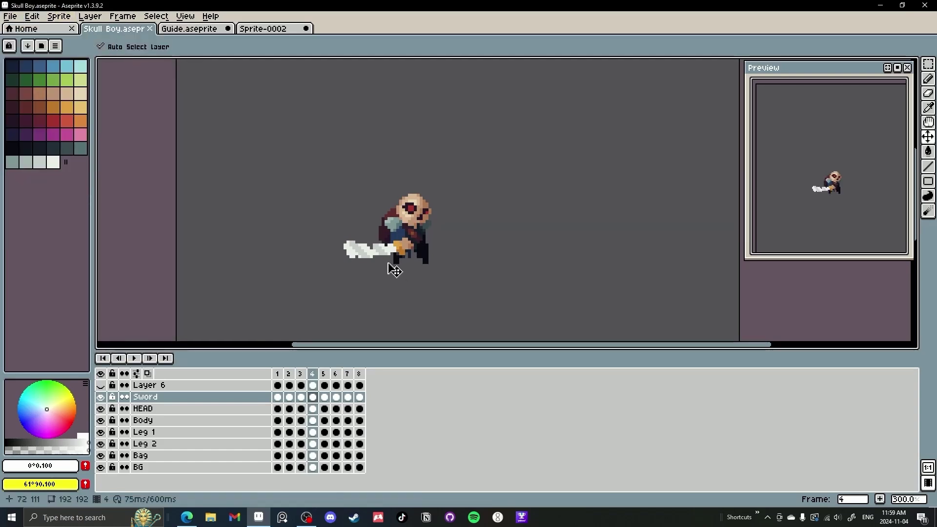
{"action": "key", "text": "ctrl+Tab"}
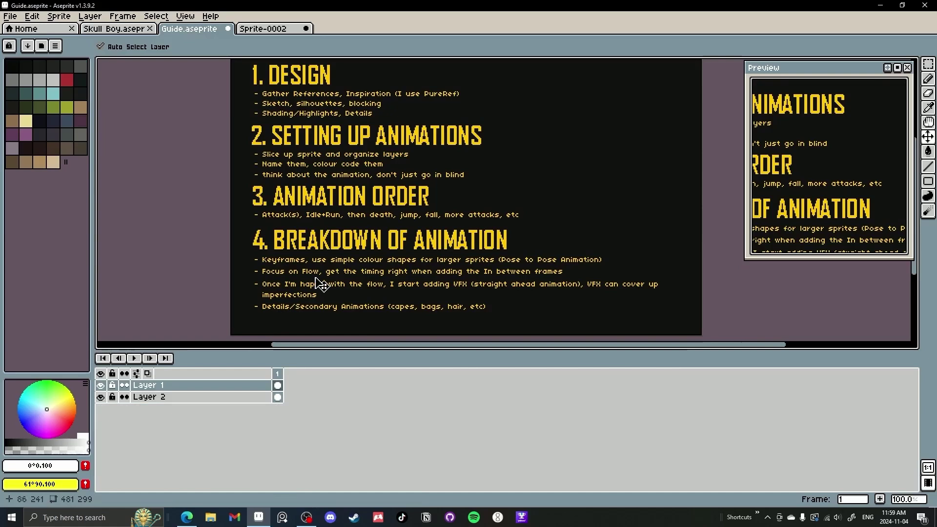
{"action": "key", "text": "ctrl+shift+Tab"}
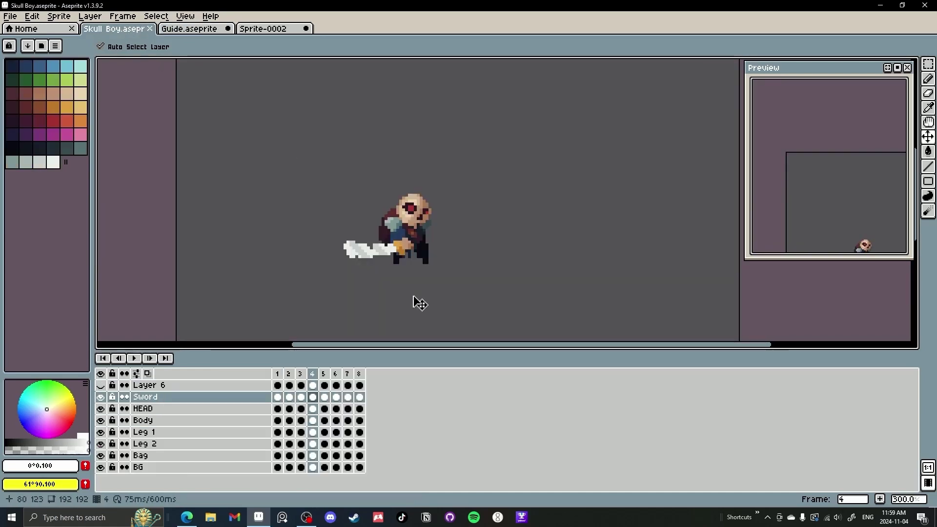
Step: Raise the bag by 1 pixel in frame 4 of the Bag layer so that it follows the body
{"action": "scroll", "coordinate": [420, 239], "scroll_direction": "up", "scroll_amount": 1}
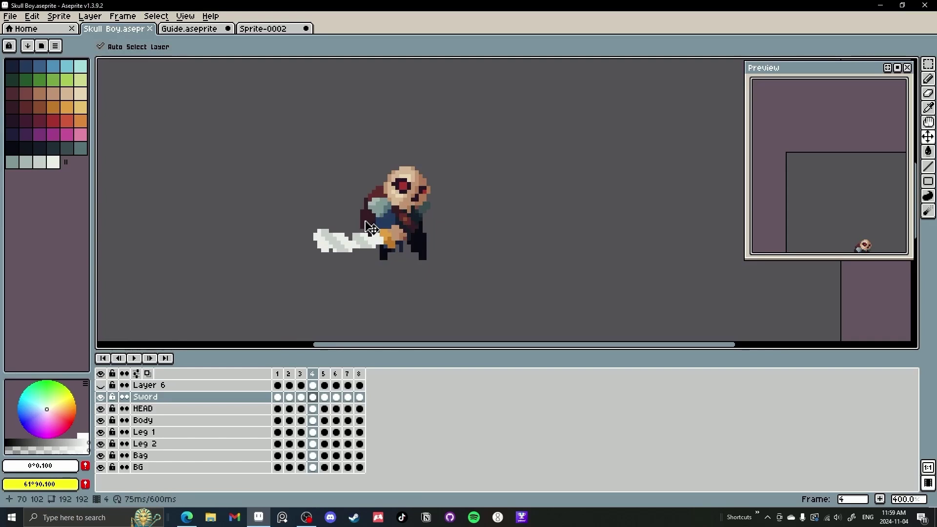
{"action": "key", "text": "ctrl+z"}
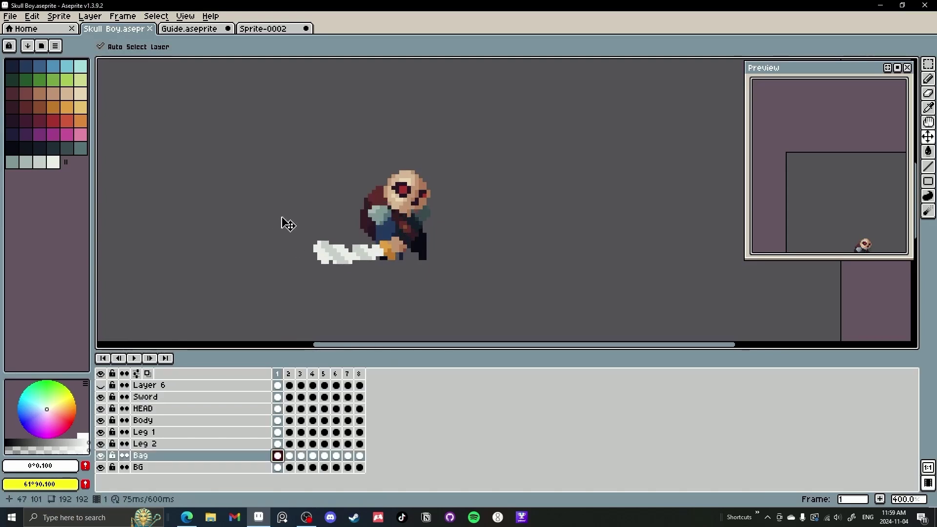
{"action": "left_click", "coordinate": [366, 224], "text": "ctrl"}
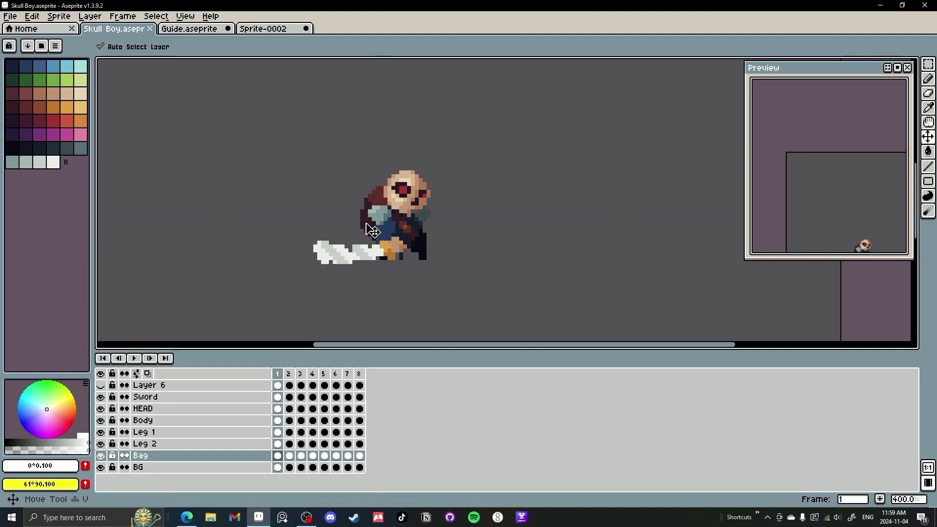
{"action": "scroll", "coordinate": [372, 231], "scroll_direction": "up", "scroll_amount": 2}
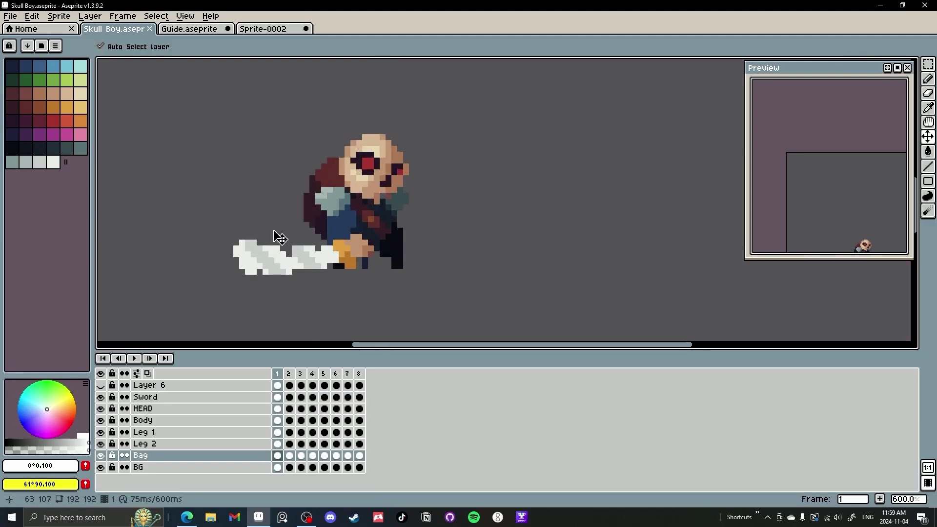
{"action": "key", "text": "Right"}
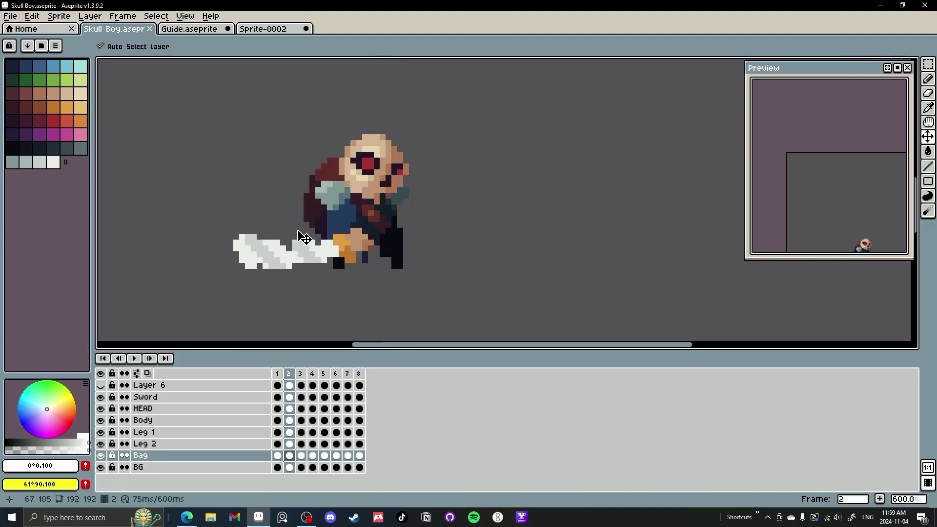
{"action": "key", "text": "Right"}
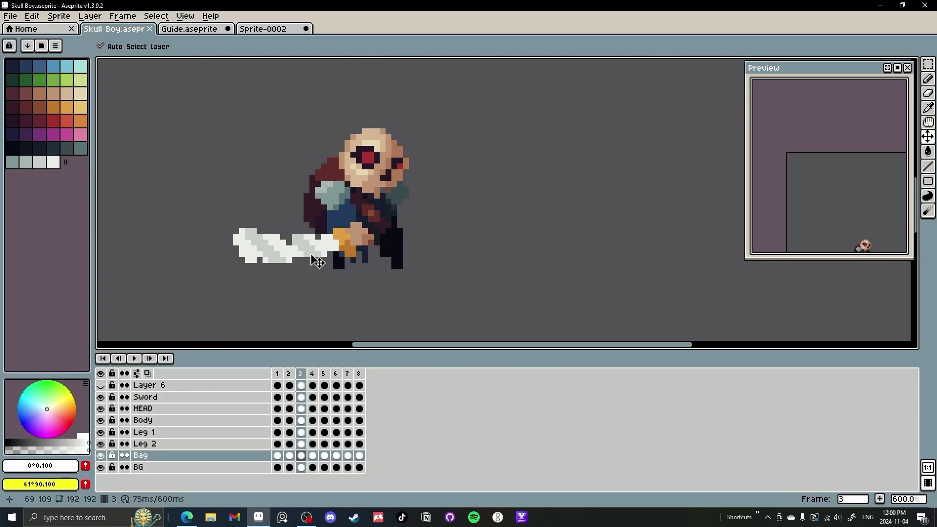
{"action": "scroll", "coordinate": [344, 260], "scroll_direction": "up", "scroll_amount": 3}
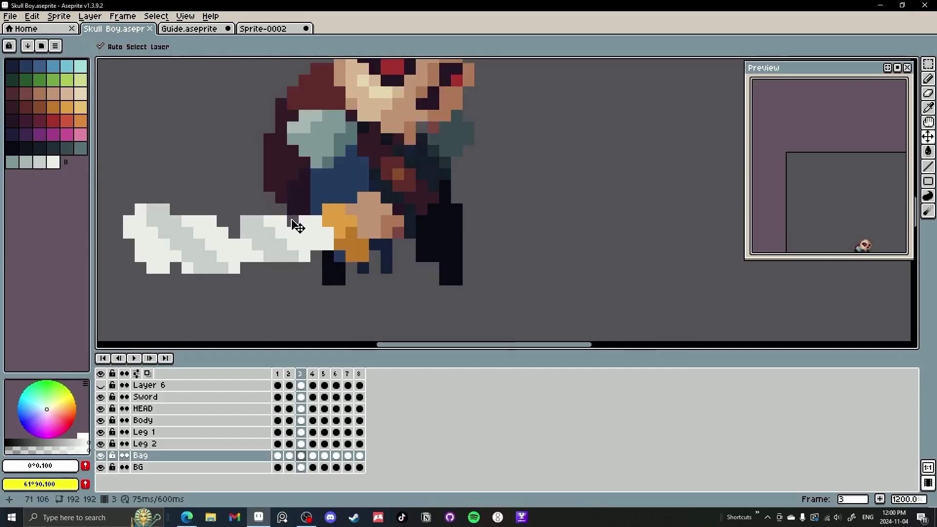
{"action": "scroll", "coordinate": [296, 229], "scroll_direction": "up", "scroll_amount": 5}
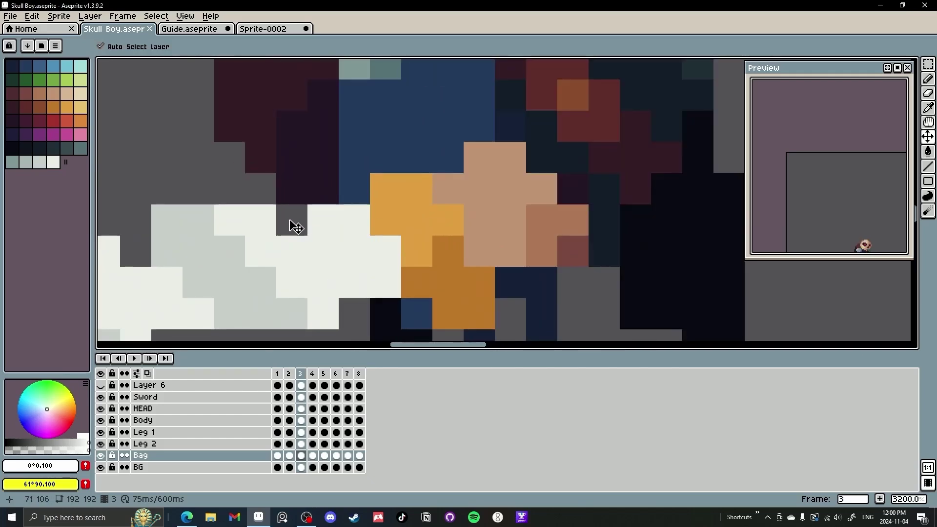
{"action": "scroll", "coordinate": [293, 229], "scroll_direction": "down", "scroll_amount": 3}
{"action": "key", "text": "Right"}
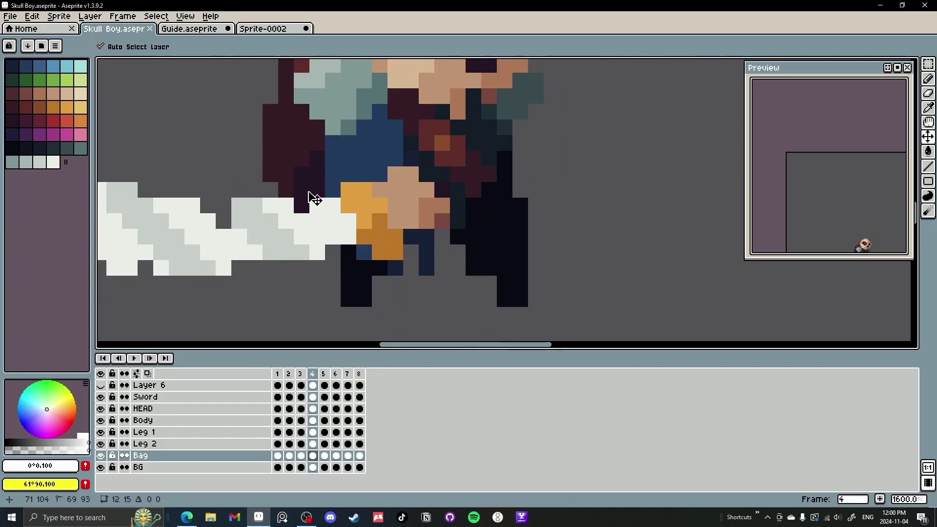
{"action": "scroll", "coordinate": [300, 207], "scroll_direction": "up", "scroll_amount": 1}
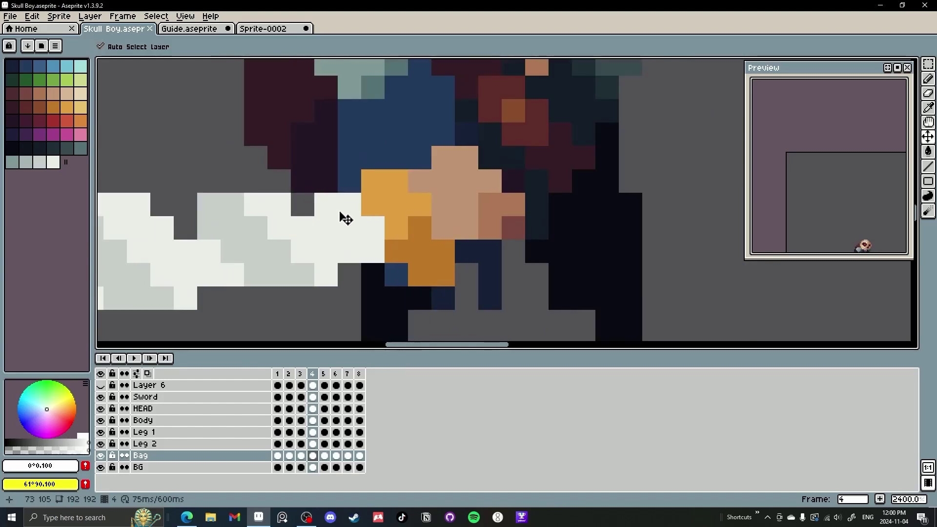
Step: Shift the bag vertically through the rest of the loop, raising it in frame 5 and lowering it in frames 8 and 1
{"action": "key", "text": "Right"}
{"action": "key", "text": "Right"}
{"action": "key", "text": "Right"}
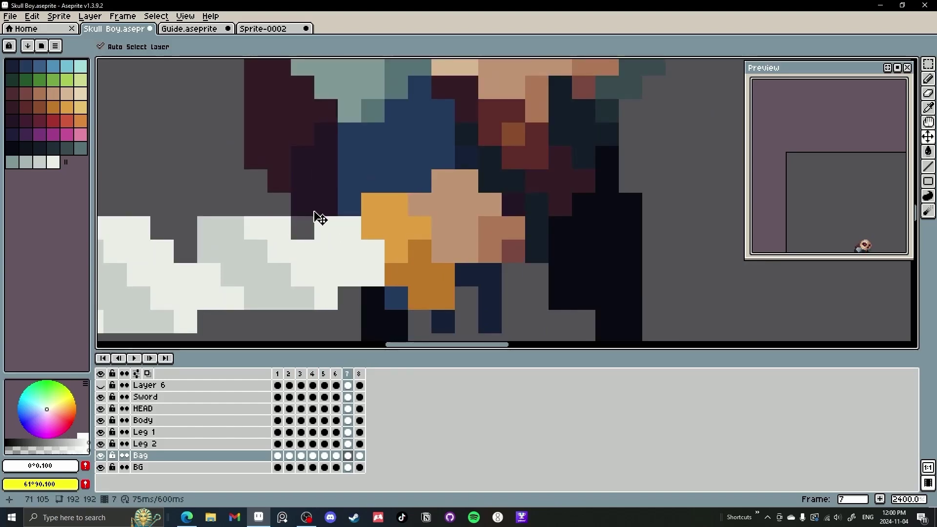
{"action": "key", "text": "Right"}
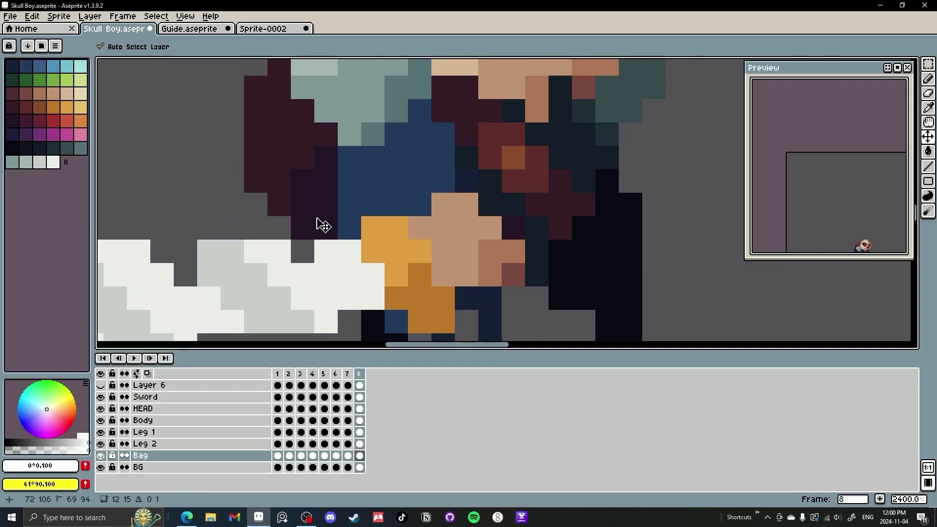
{"action": "key", "text": "Right"}
{"action": "key", "text": "Right"}
{"action": "key", "text": "Right"}
{"action": "key", "text": "Right"}
{"action": "scroll", "coordinate": [347, 188], "scroll_direction": "down", "scroll_amount": 3}
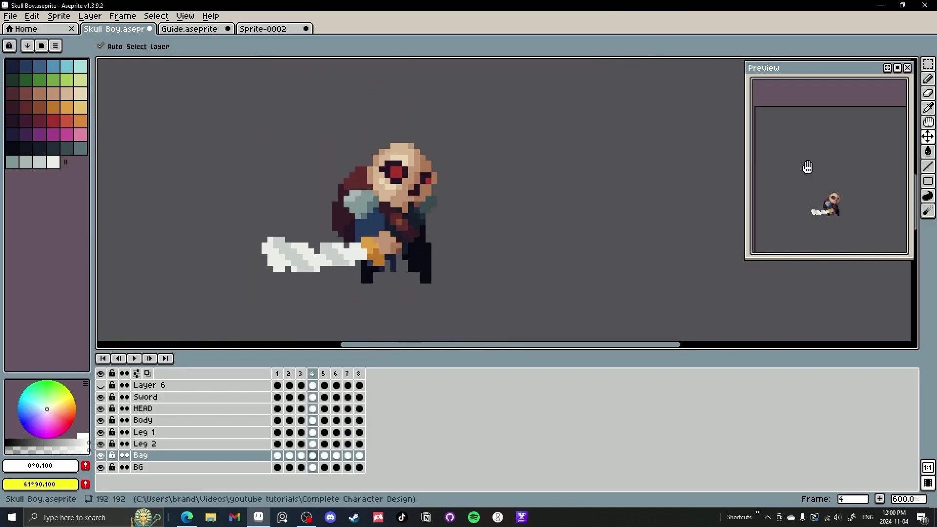
Step: Centre and enlarge the character in the preview, and play the animation to check the bag's movement
{"action": "left_click_drag", "start_coordinate": [824, 182], "coordinate": [830, 152]}
{"action": "scroll", "coordinate": [842, 192], "scroll_direction": "up", "scroll_amount": 1}
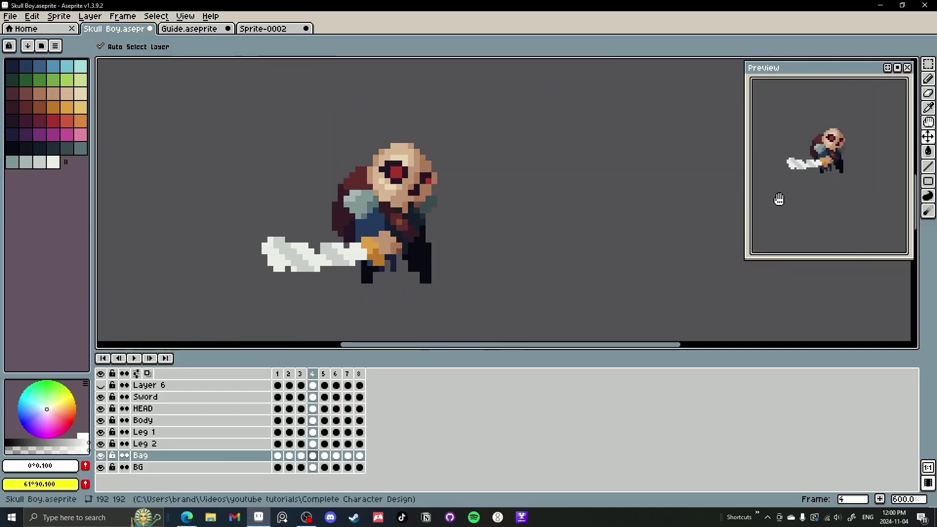
{"action": "scroll", "coordinate": [447, 221], "scroll_direction": "down", "scroll_amount": 4}
{"action": "key", "text": "Return"}
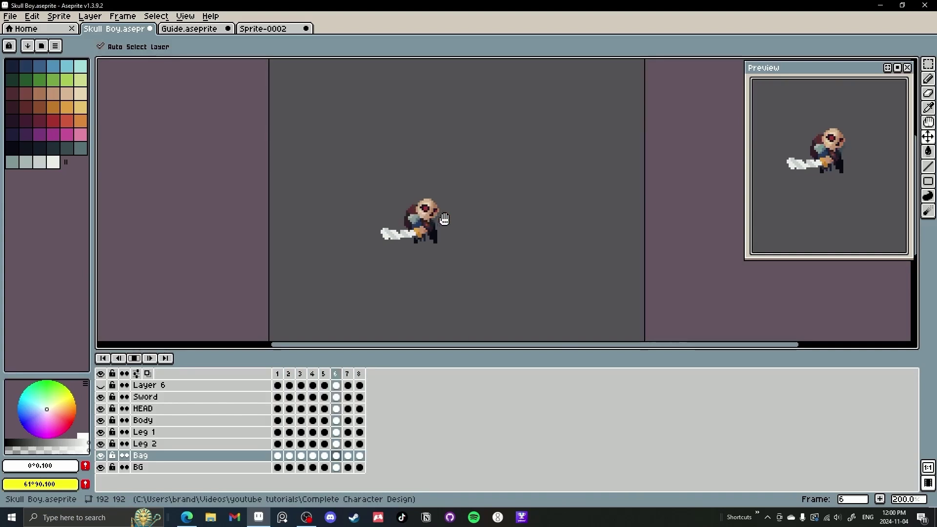
{"action": "scroll", "coordinate": [460, 218], "scroll_direction": "up", "scroll_amount": 1}
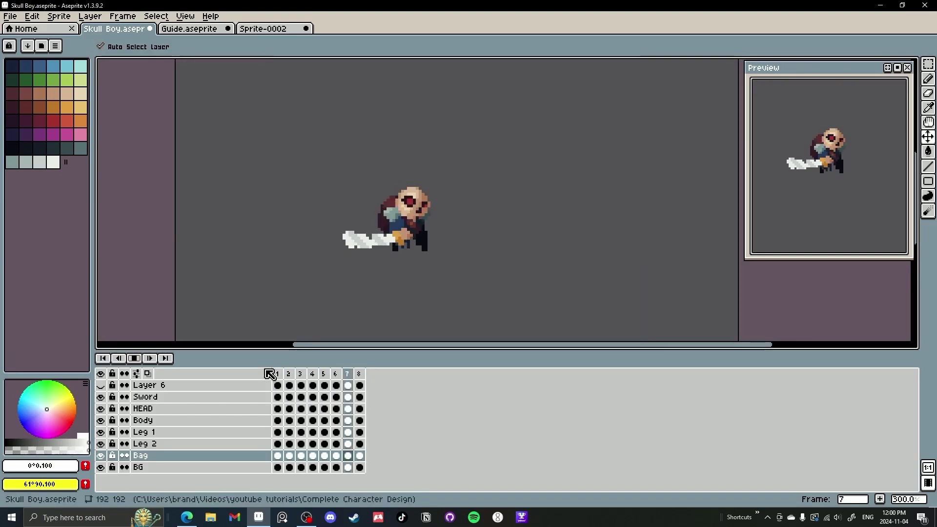
{"action": "left_click", "coordinate": [139, 360]}
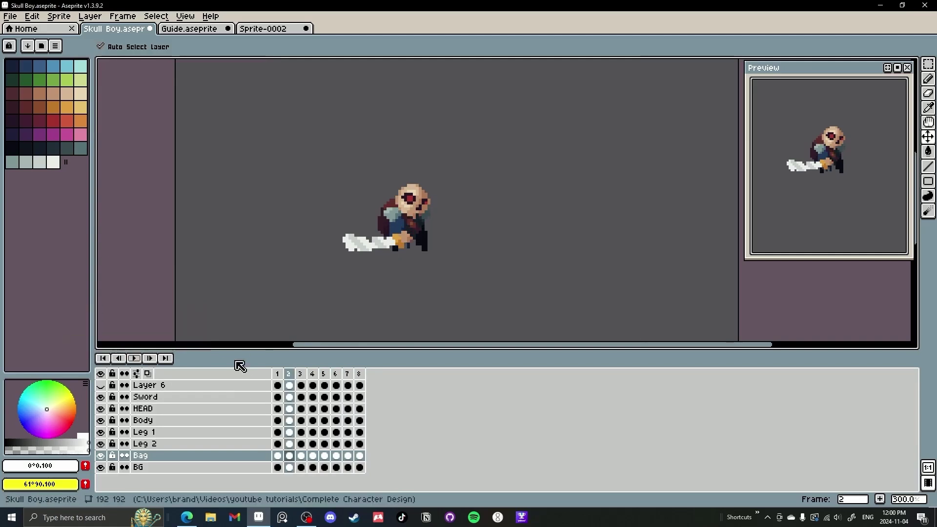
Step: Lower the bag by 1 pixel in frame 2 so that it trails the body's rise
{"action": "left_click", "coordinate": [278, 455]}
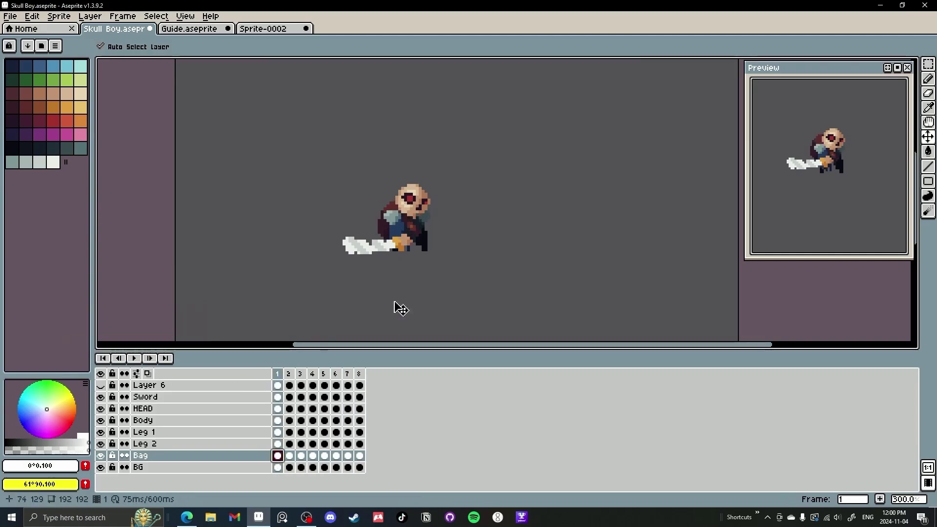
{"action": "scroll", "coordinate": [371, 227], "scroll_direction": "up", "scroll_amount": 4}
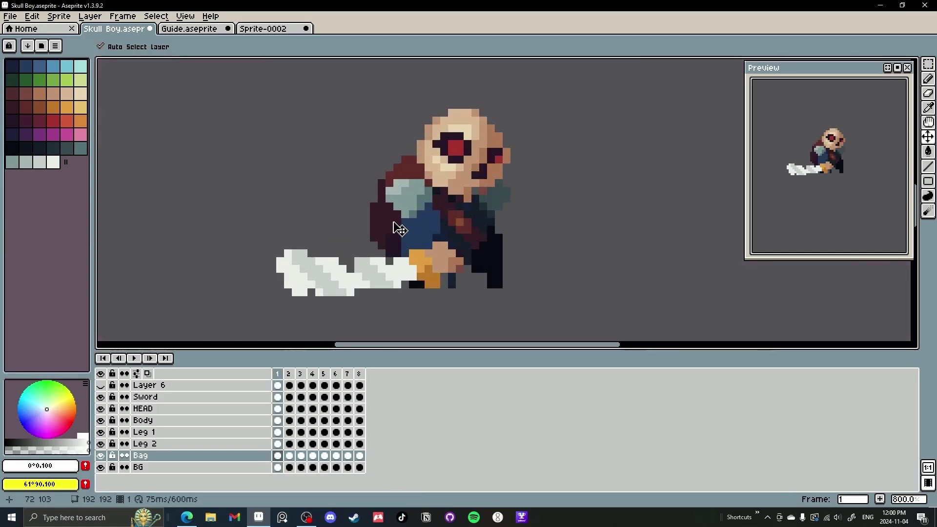
{"action": "key", "text": "period"}
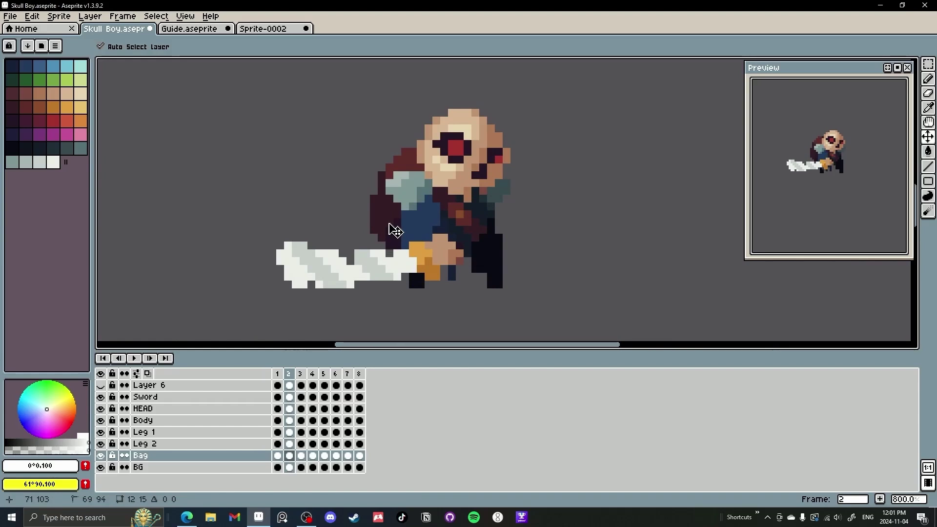
Step: Examine the bag's position frame by frame through the whole loop, and compare frames 1 to 4 again
{"action": "key", "text": "period"}
{"action": "key", "text": "period"}
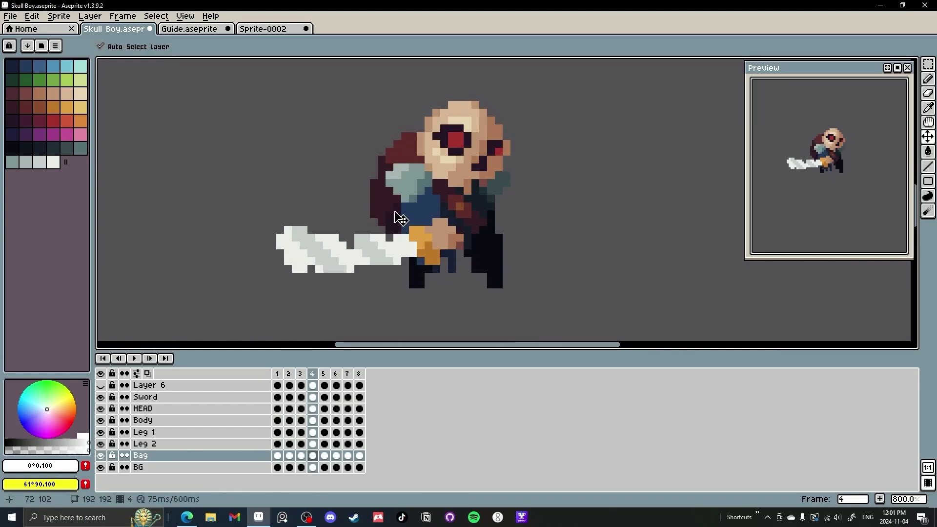
{"action": "key", "text": "period"}
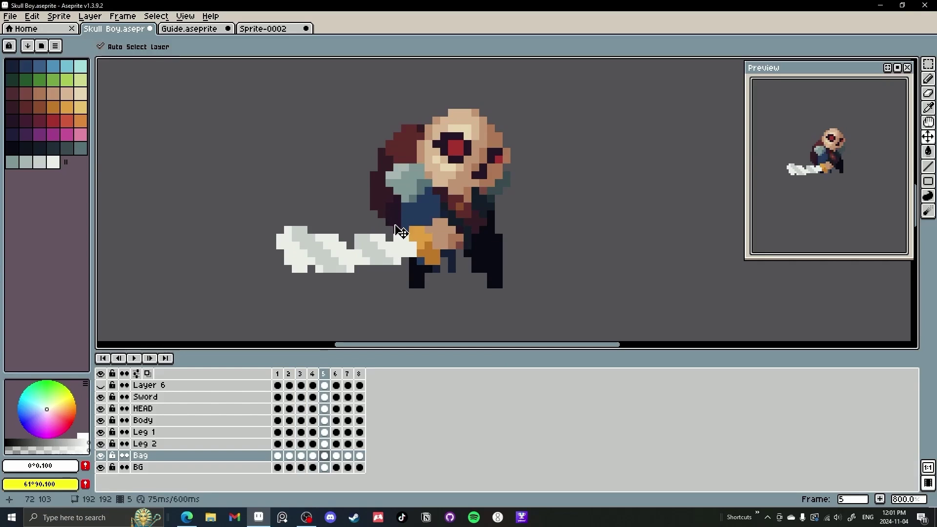
{"action": "key", "text": "period"}
{"action": "key", "text": "period"}
{"action": "key", "text": "period"}
{"action": "key", "text": "period"}
{"action": "key", "text": "period"}
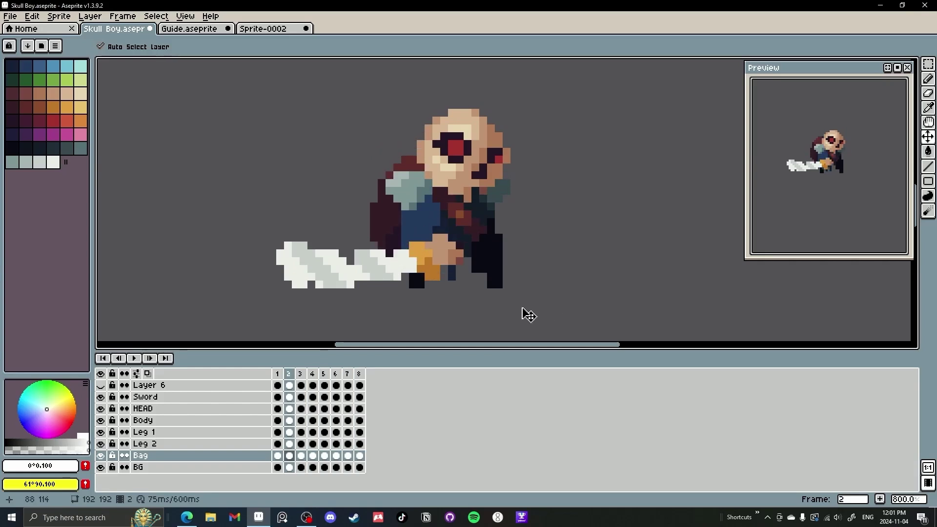
{"action": "key", "text": "comma"}
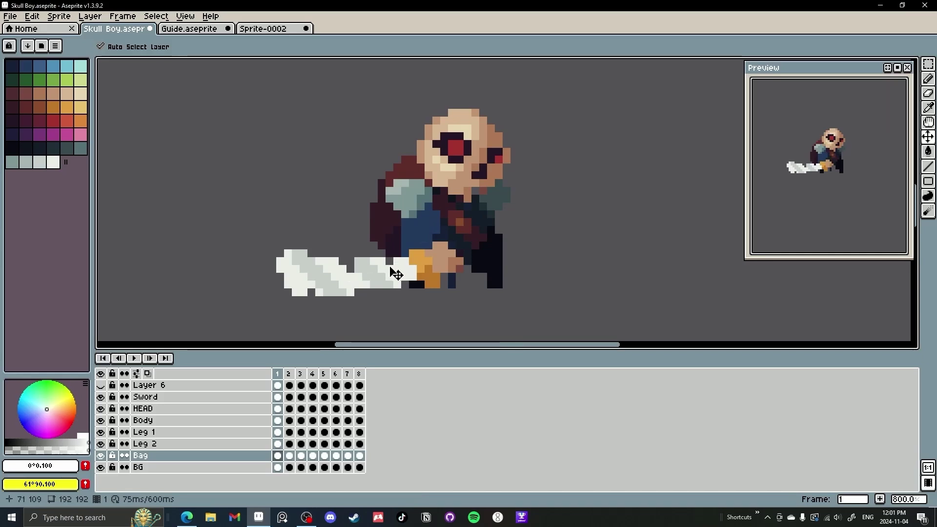
{"action": "key", "text": "period"}
{"action": "key", "text": "period"}
{"action": "key", "text": "period"}
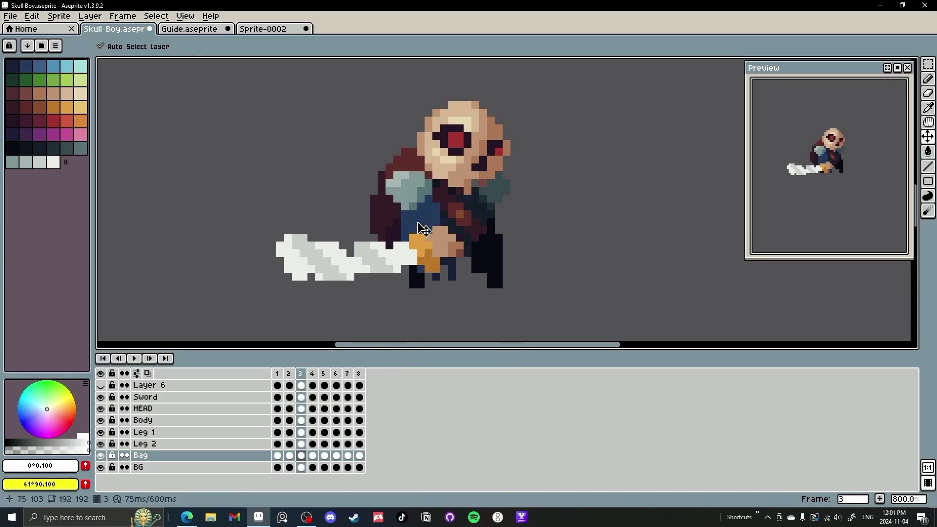
Step: Try lowering the bag by 1 pixel in frame 4, comparing its position with frames 3 and 5
{"action": "key", "text": "comma"}
{"action": "key", "text": "period"}
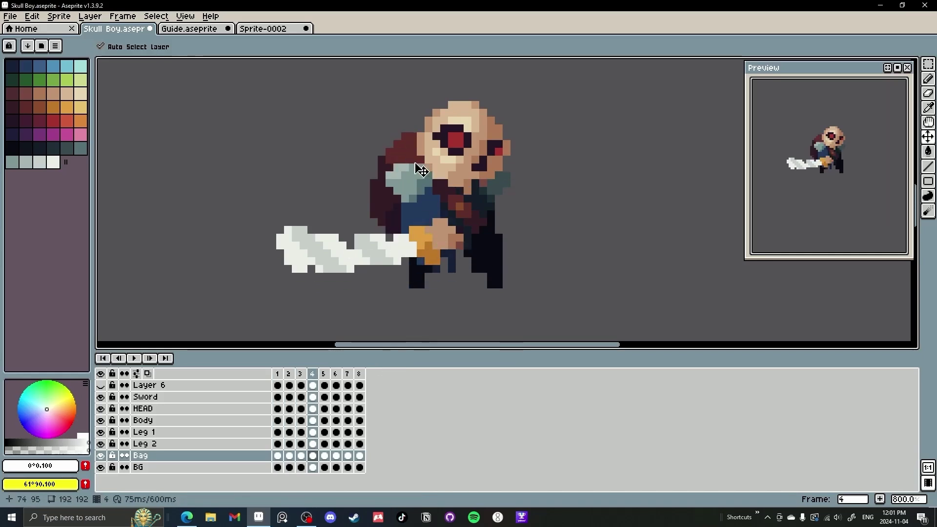
{"action": "key", "text": "comma"}
{"action": "key", "text": "period"}
{"action": "key", "text": "comma"}
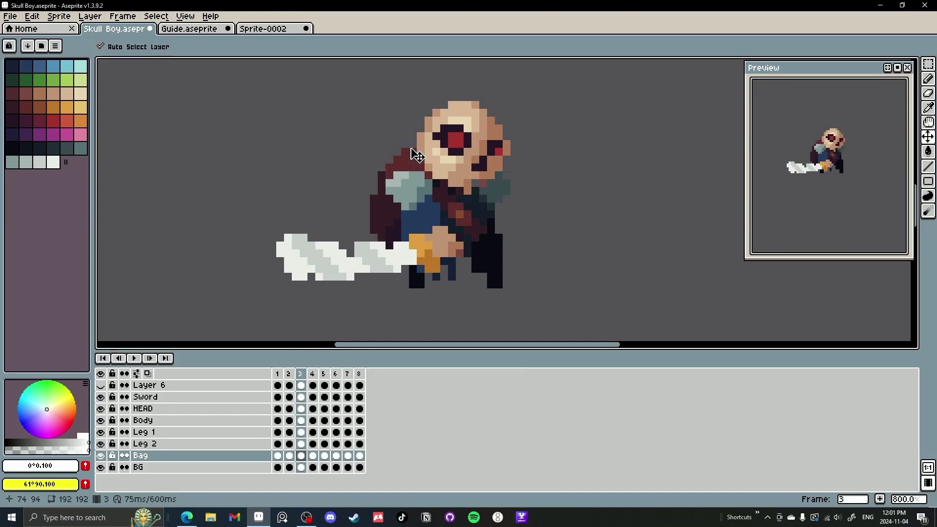
{"action": "key", "text": "period"}
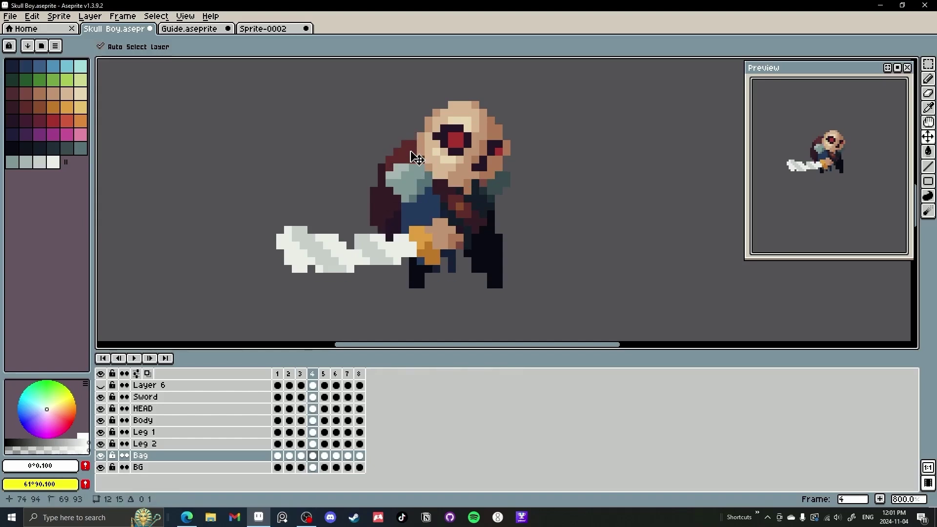
{"action": "key", "text": "period"}
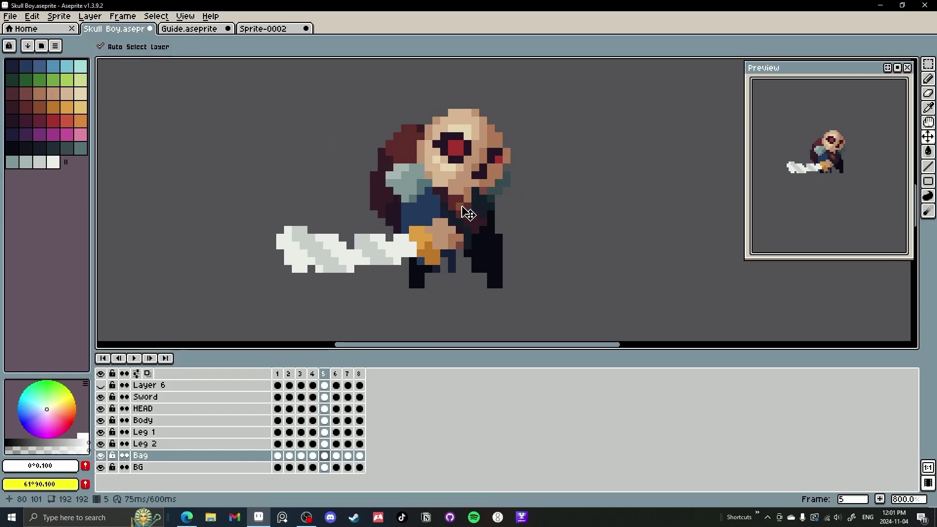
Step: Save the Skull Boy sprite with the bag's adjusted motion and bring up the Guide document
{"action": "key", "text": "Right"}
{"action": "key", "text": "Right"}
{"action": "key", "text": "Left"}
{"action": "key", "text": "Left"}
{"action": "key", "text": "Left"}
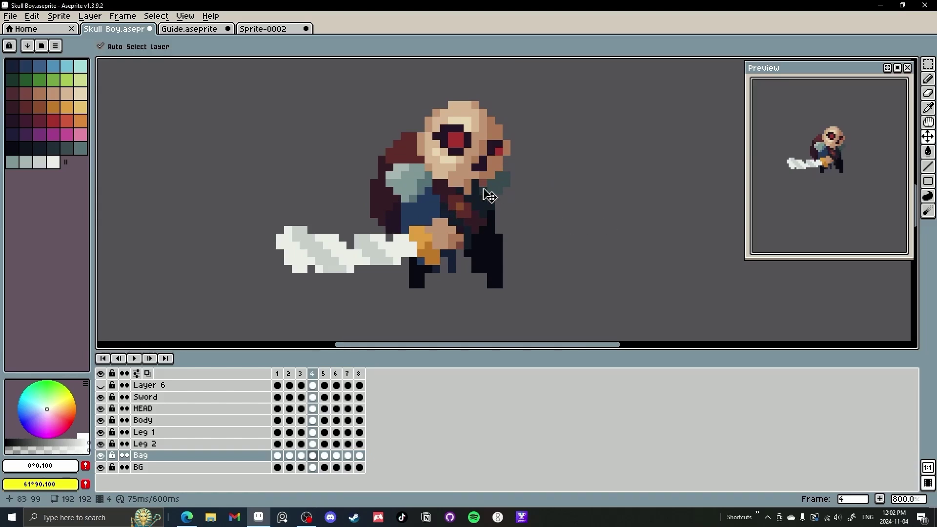
{"action": "key", "text": "ctrl+s"}
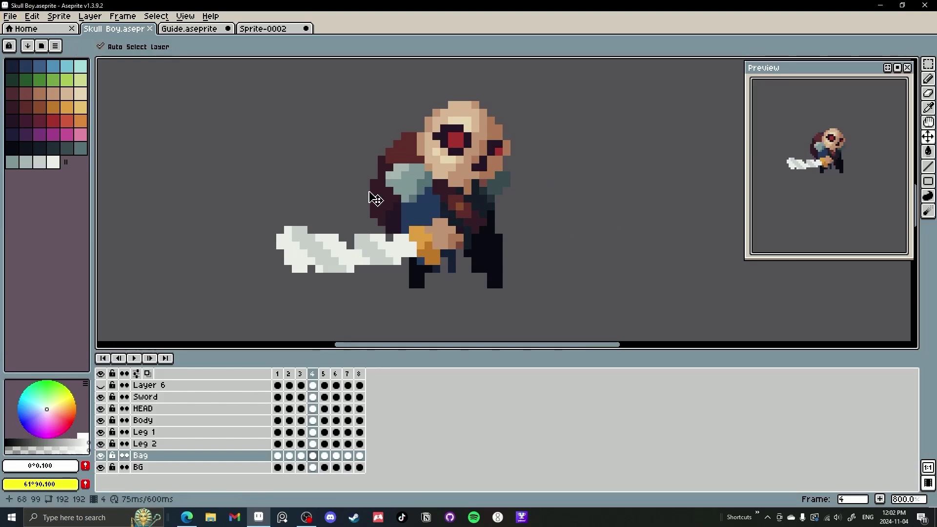
{"action": "key", "text": "ctrl+Tab"}
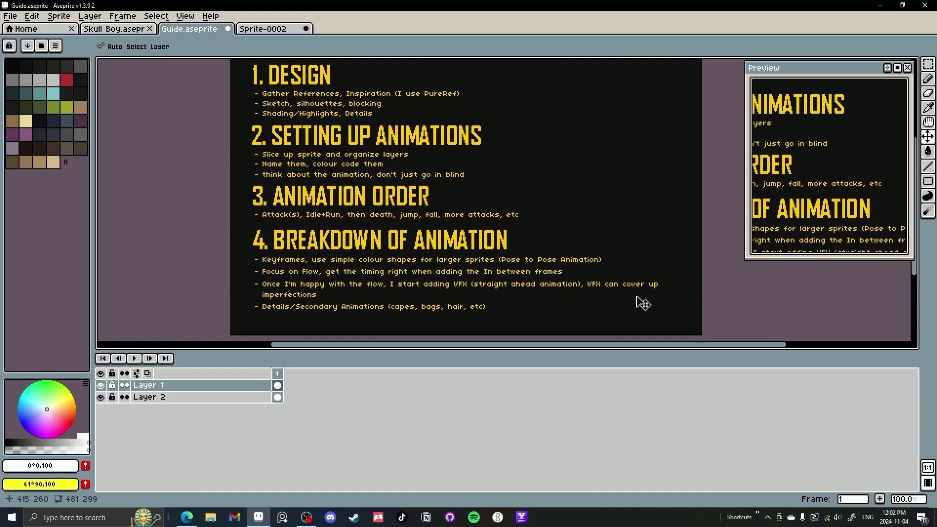
Step: Review the Guide document's animation notes alongside the Skull Boy sprite, returning to the sprite for a closer view
{"action": "left_click", "coordinate": [96, 30]}
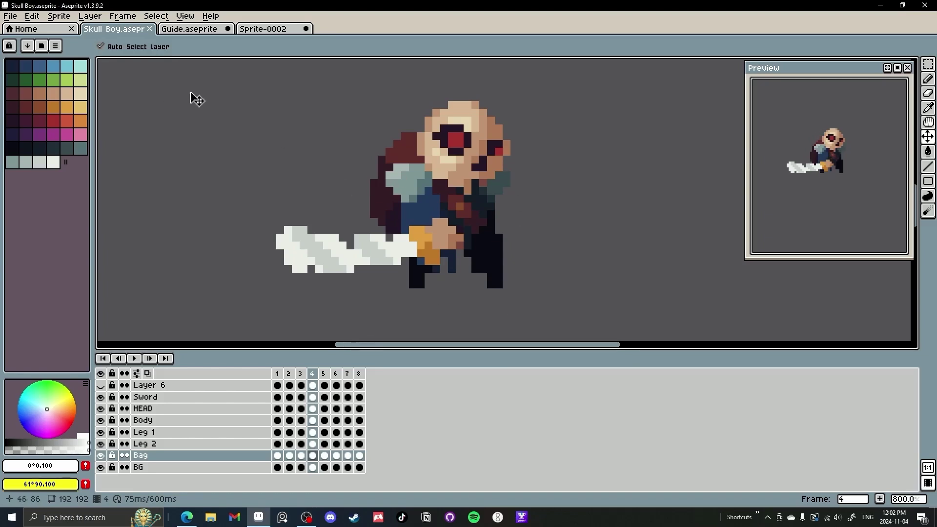
{"action": "left_click", "coordinate": [214, 29]}
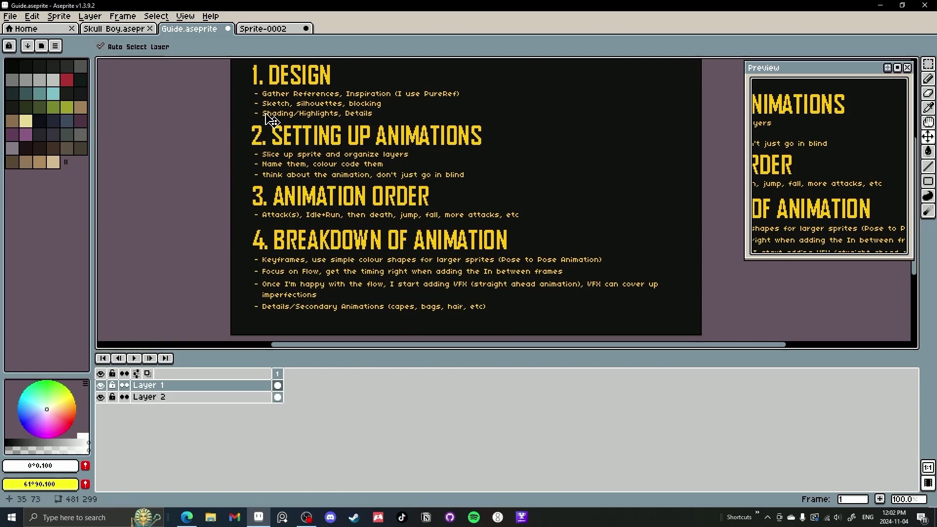
{"action": "left_click", "coordinate": [125, 29]}
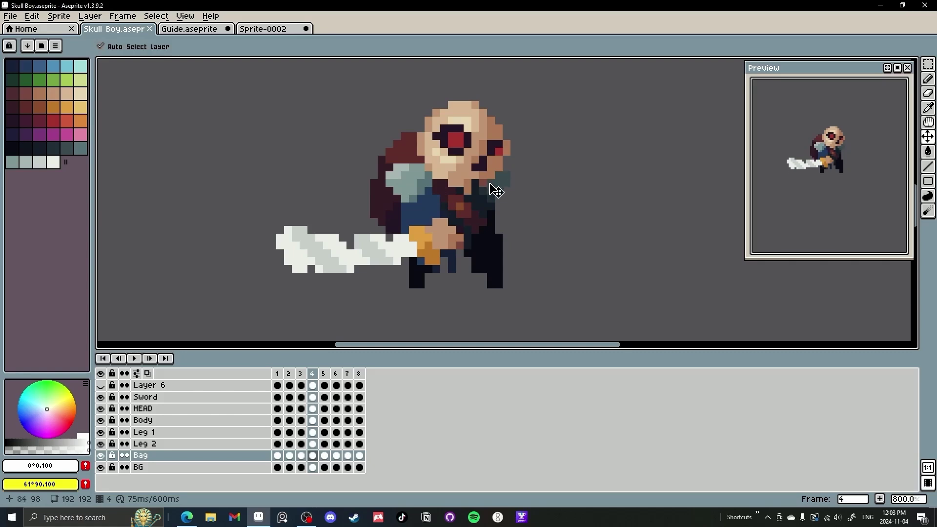
{"action": "scroll", "coordinate": [483, 190], "scroll_direction": "up", "scroll_amount": 2}
{"action": "scroll", "coordinate": [796, 138], "scroll_direction": "up", "scroll_amount": 4}
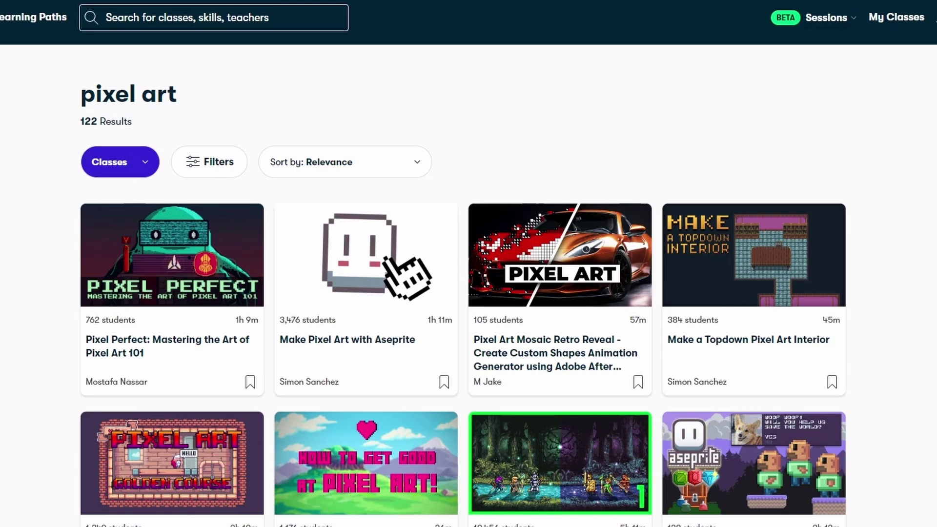
{"action": "scroll", "coordinate": [462, 286], "scroll_direction": "down", "scroll_amount": 6}
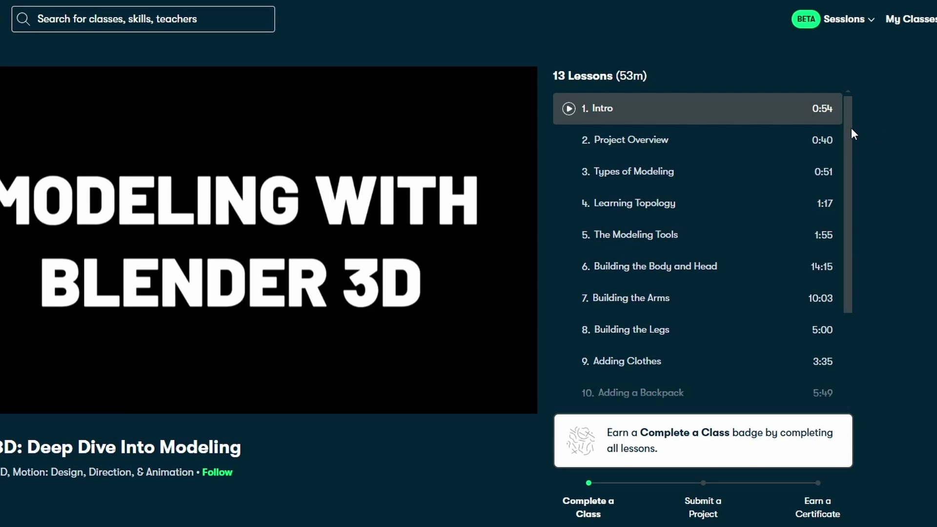
{"action": "left_click_drag", "start_coordinate": [850, 130], "coordinate": [846, 154]}
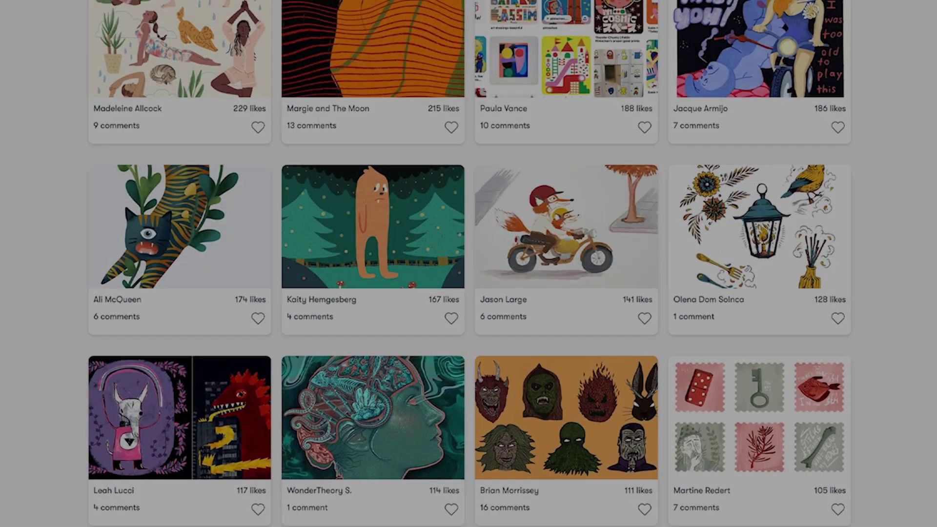
{"action": "scroll", "coordinate": [468, 263], "scroll_direction": "down", "scroll_amount": 3}
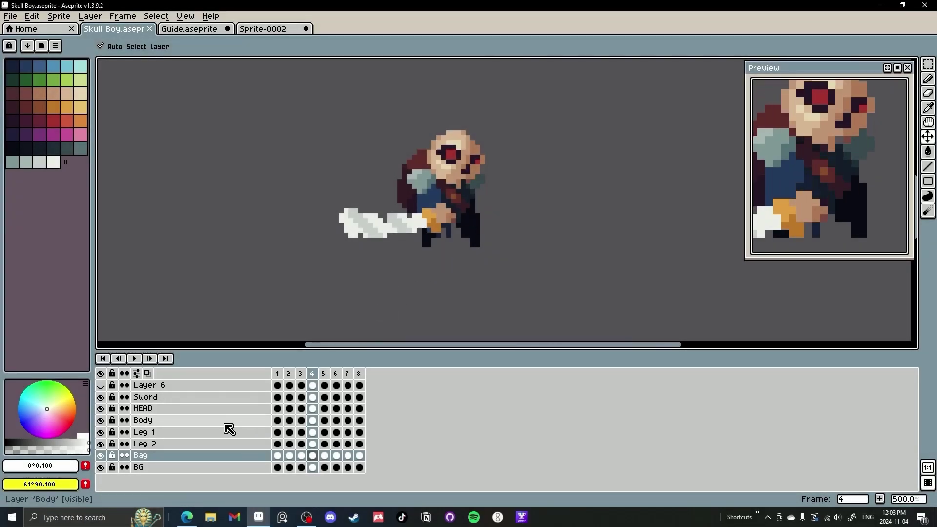
Step: Hide the Sword layer and make frame 1 of the Body layer active with the Marquee tool
{"action": "left_click", "coordinate": [100, 396]}
{"action": "left_click", "coordinate": [277, 420]}
{"action": "scroll", "coordinate": [439, 248], "scroll_direction": "up", "scroll_amount": 2}
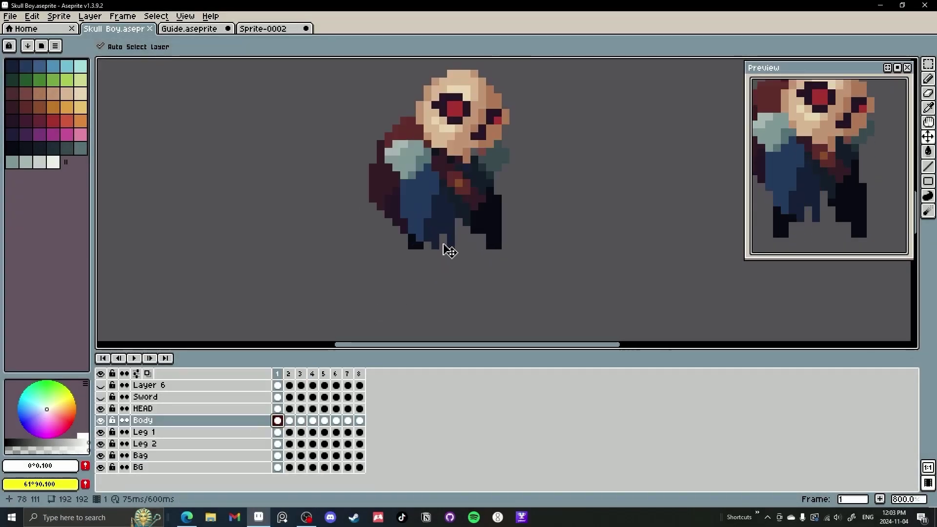
{"action": "key", "text": "m"}
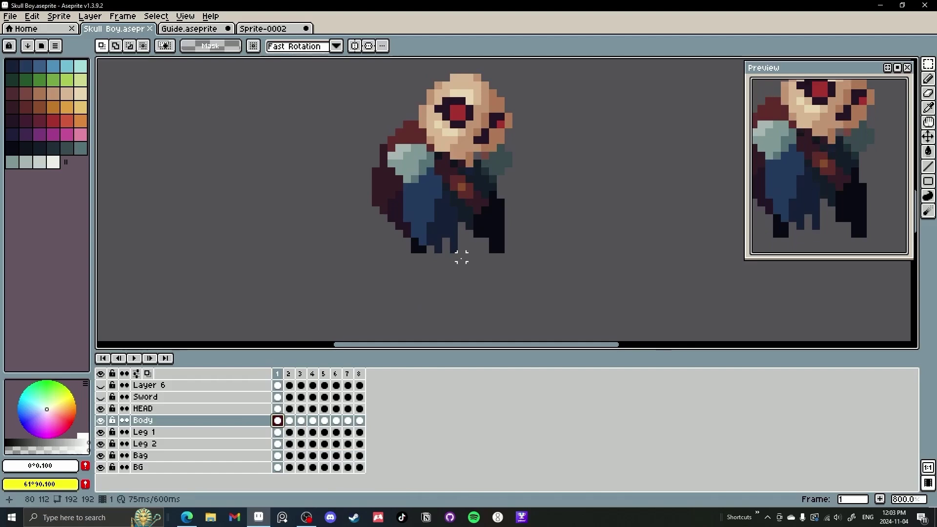
Step: Examine the coat's ragged lower edge frame by frame through the loop, comparing neighbouring frames
{"action": "key", "text": "Right"}
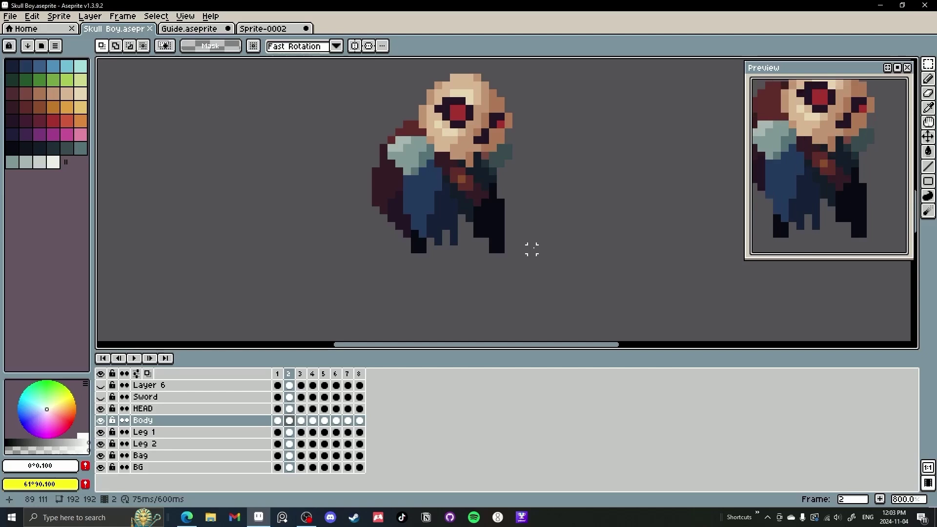
{"action": "key", "text": "Left"}
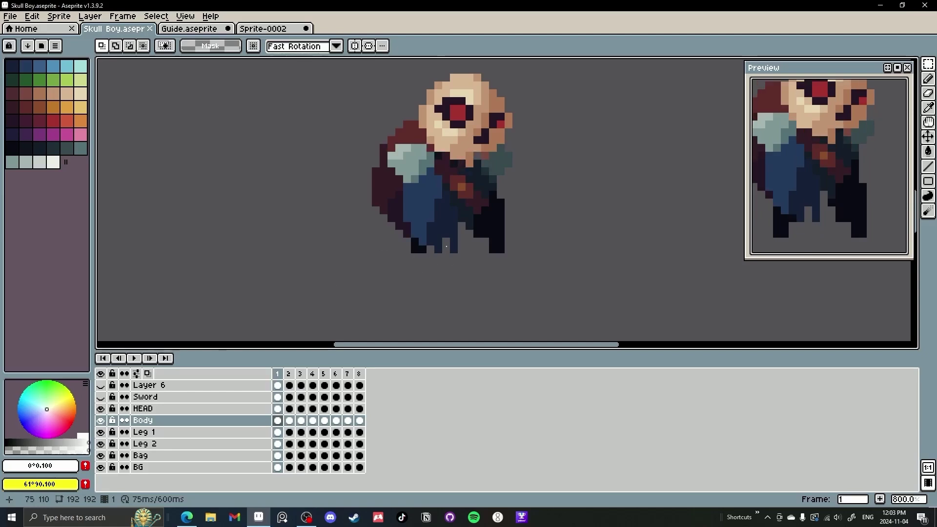
{"action": "scroll", "coordinate": [443, 271], "scroll_direction": "up", "scroll_amount": 3}
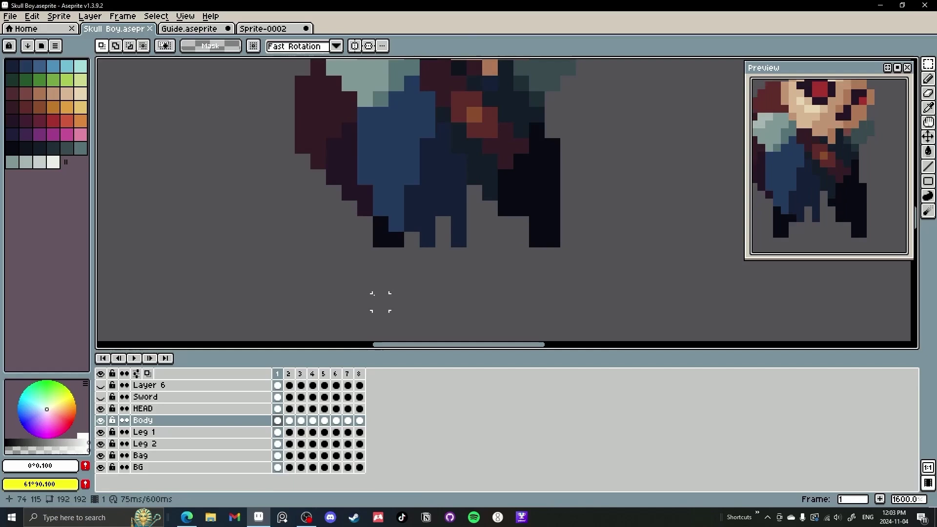
{"action": "left_click", "coordinate": [288, 374]}
{"action": "key", "text": "Left"}
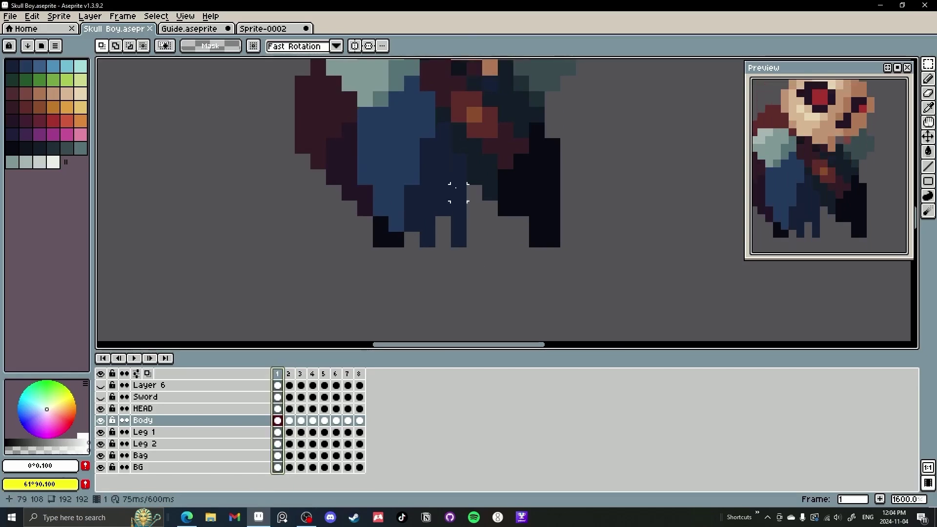
{"action": "key", "text": "Right"}
{"action": "key", "text": "Right"}
{"action": "key", "text": "Right"}
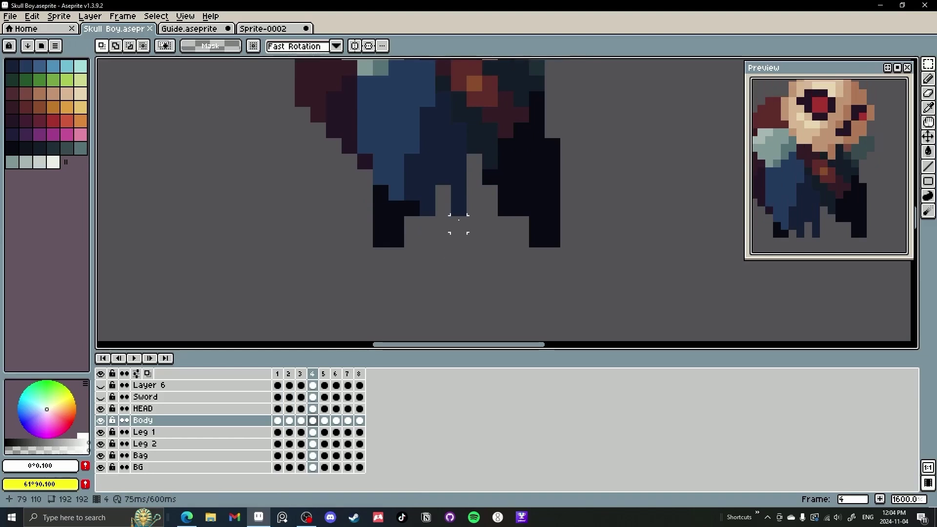
{"action": "key", "text": "Right"}
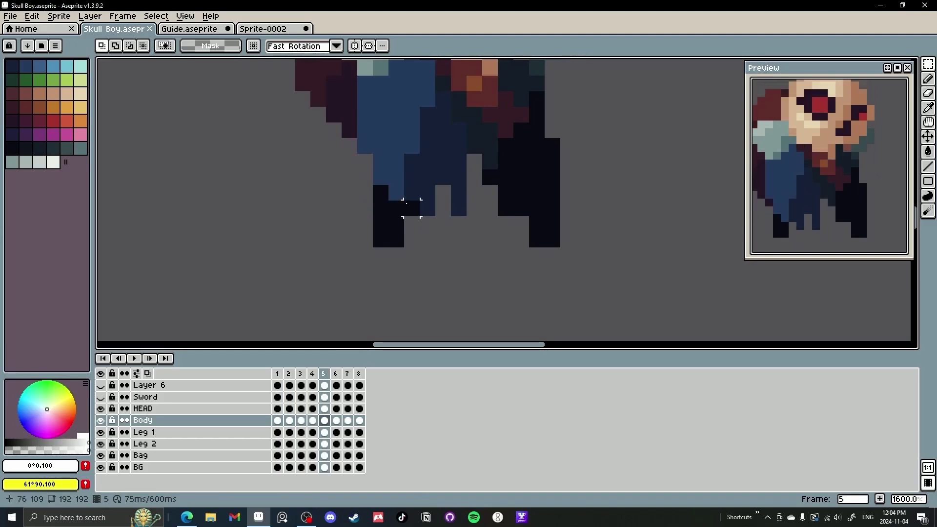
{"action": "key", "text": "Left"}
{"action": "key", "text": "Right"}
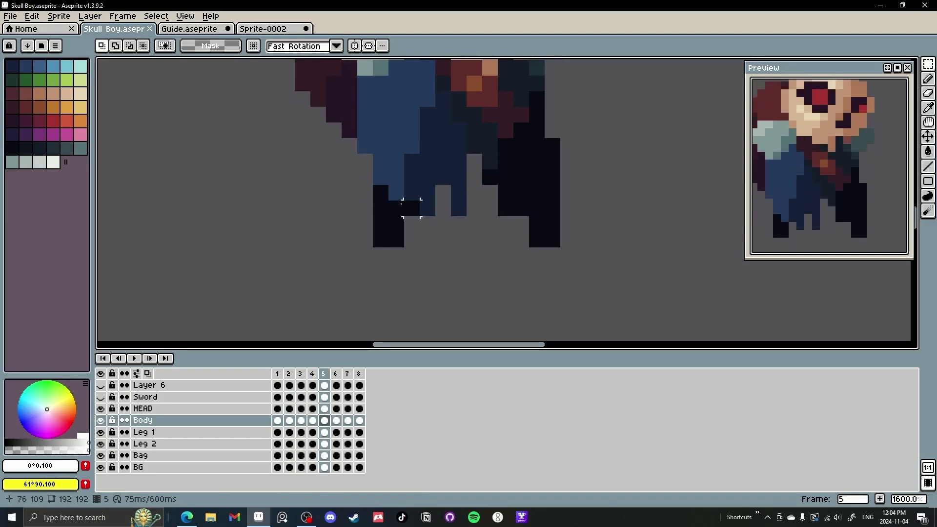
{"action": "key", "text": "Right"}
{"action": "key", "text": "Right"}
{"action": "key", "text": "Right"}
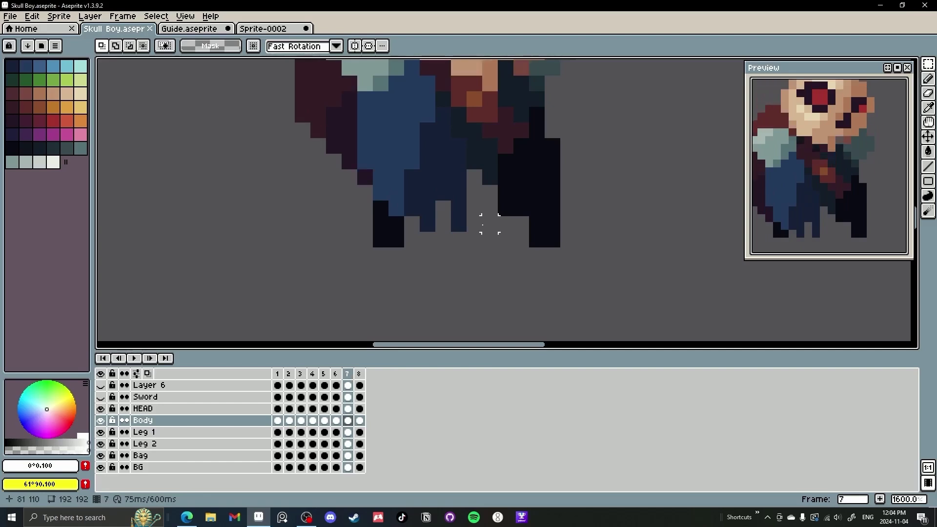
{"action": "key", "text": "Left"}
{"action": "key", "text": "Left"}
{"action": "key", "text": "Left"}
{"action": "key", "text": "Left"}
{"action": "key", "text": "Left"}
{"action": "key", "text": "Left"}
{"action": "key", "text": "Left"}
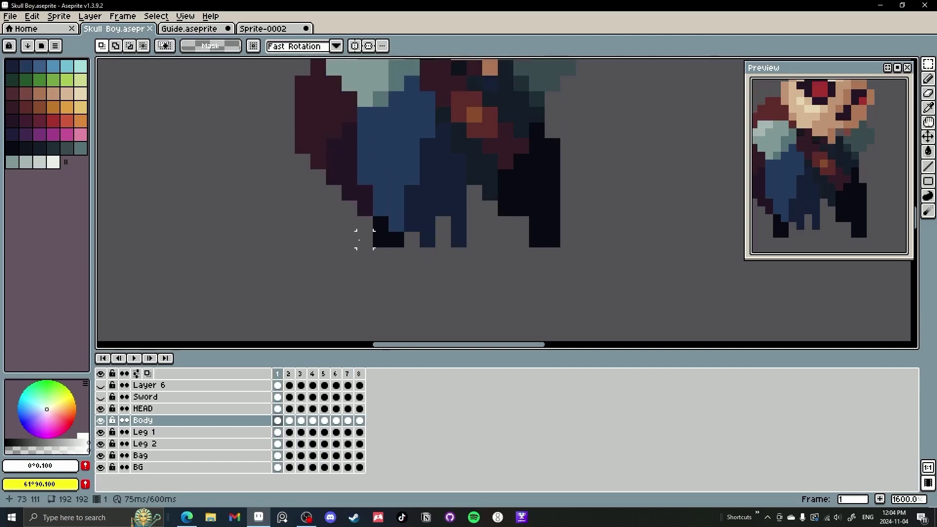
Step: Undo the first hem change in frame 2 and shift the coat's lower tails 1 pixel to the left there
{"action": "key", "text": "Right"}
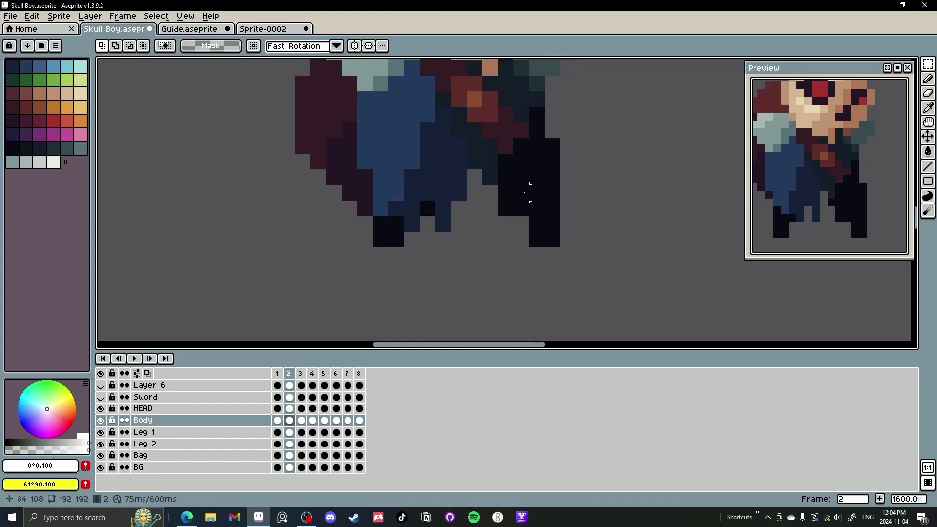
{"action": "key", "text": "ctrl+z"}
{"action": "left_click_drag", "start_coordinate": [529, 261], "coordinate": [372, 170]}
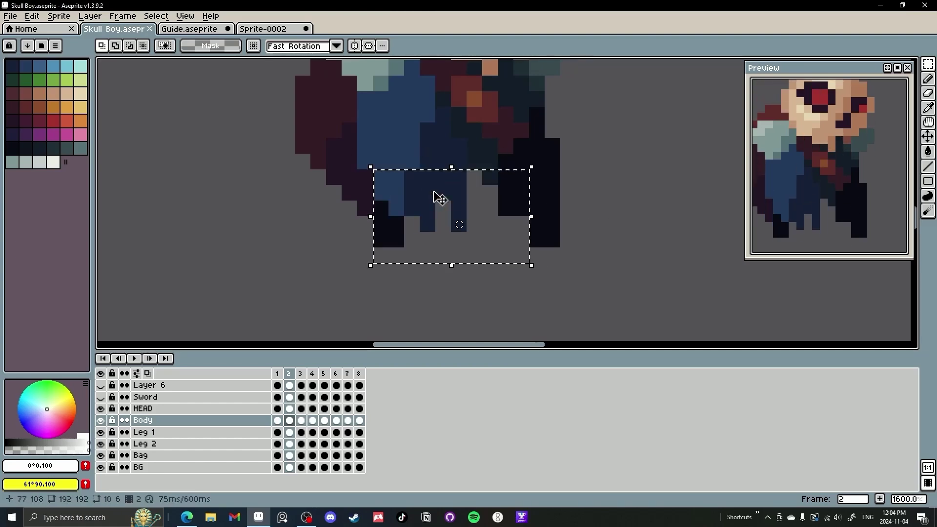
{"action": "left_click_drag", "start_coordinate": [434, 194], "coordinate": [419, 195]}
{"action": "left_click", "coordinate": [541, 200]}
Step: Select the coat's tail tips in frame 3 for the leftward swing, comparing them with frame 2
{"action": "key", "text": "Right"}
{"action": "left_click_drag", "start_coordinate": [474, 239], "coordinate": [378, 210]}
{"action": "key", "text": "Left"}
{"action": "left_click", "coordinate": [553, 209]}
Step: Shift the coat's tail tips 1 pixel to the left in frame 4 of the Body layer
{"action": "key", "text": "Right"}
{"action": "left_click_drag", "start_coordinate": [489, 239], "coordinate": [408, 212]}
{"action": "key", "text": "ctrl+v"}
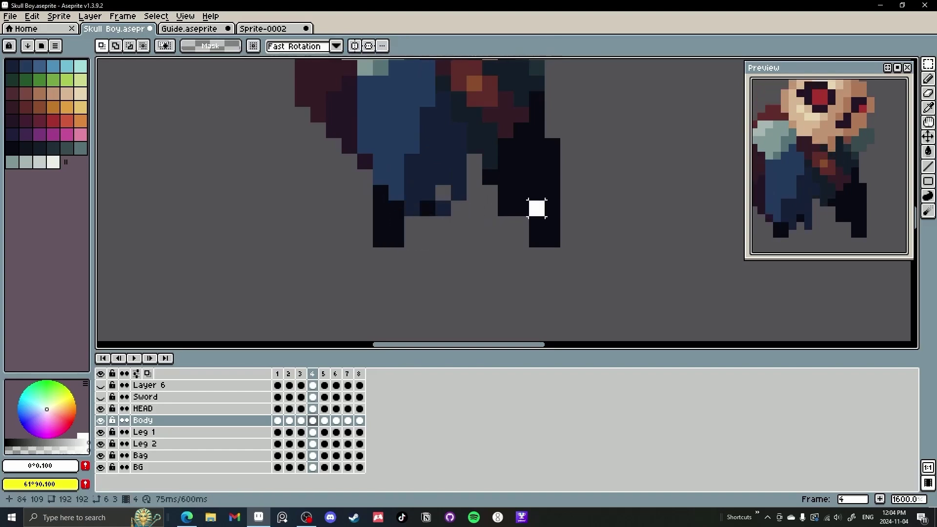
{"action": "key", "text": "Return"}
Step: Shift the coat's lower tails 1 pixel to the left in frame 5 of the Body layer
{"action": "key", "text": "Right"}
{"action": "mouse_move", "coordinate": [466, 225]}
{"action": "left_mouse_down"}
{"action": "mouse_move", "coordinate": [443, 269]}
{"action": "mouse_move", "coordinate": [450, 267]}
{"action": "mouse_move", "coordinate": [341, 206]}
{"action": "left_mouse_up"}
{"action": "key", "text": "Right"}
{"action": "left_click", "coordinate": [477, 242]}
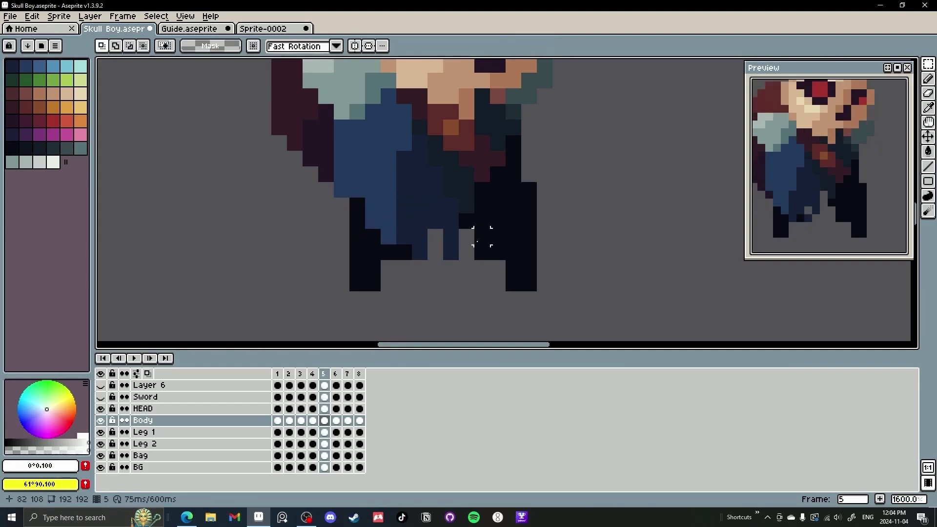
{"action": "key", "text": "ctrl+z"}
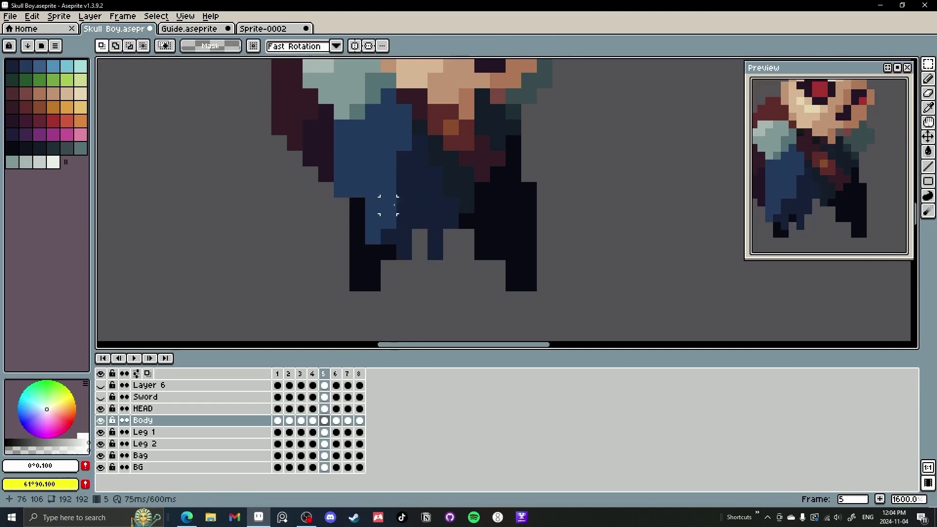
Step: Select the coat's lower tails in frame 6 and move the tail tips 1 pixel right in frames 7 and 8
{"action": "key", "text": "Right"}
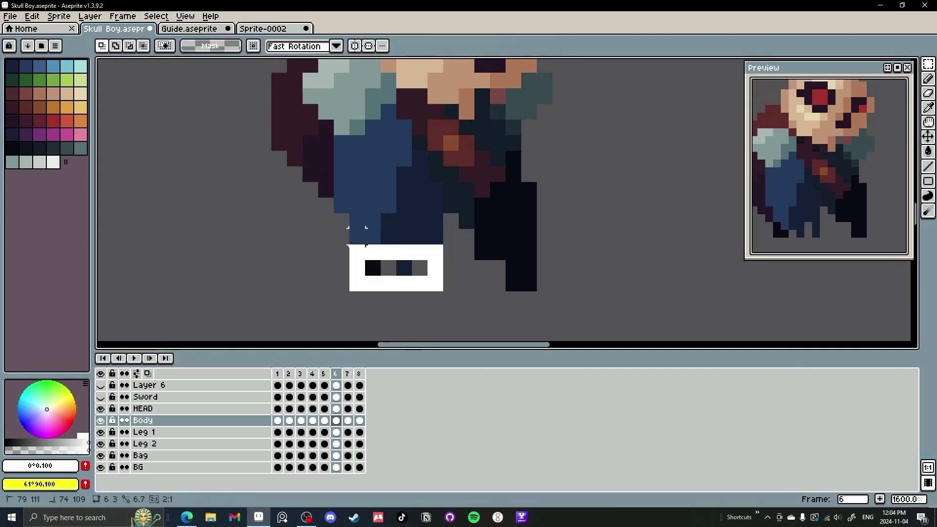
{"action": "key", "text": "Right"}
{"action": "key", "text": "Right"}
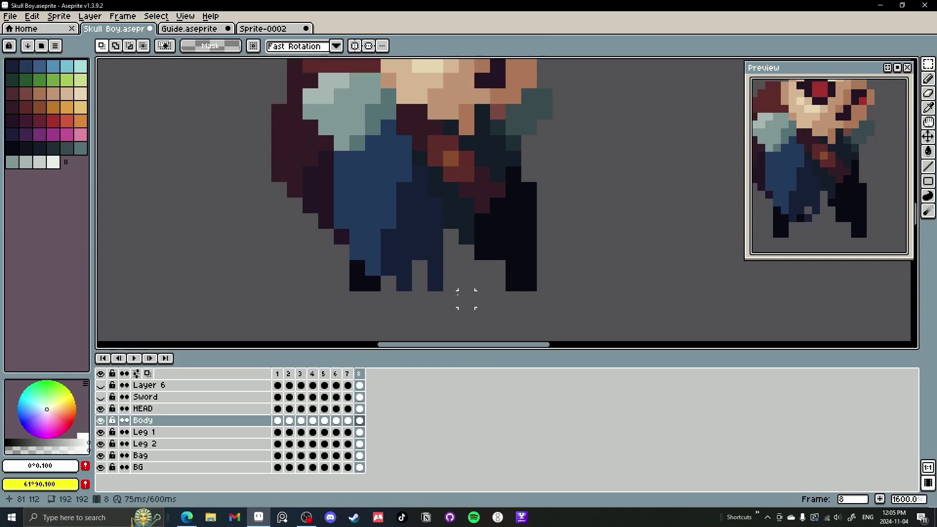
{"action": "left_click_drag", "start_coordinate": [445, 299], "coordinate": [388, 282]}
{"action": "left_click", "coordinate": [560, 283]}
Step: Shift the coat's lower tails another 1 pixel to the right in frame 7, comparing it with frame 8
{"action": "key", "text": "Left"}
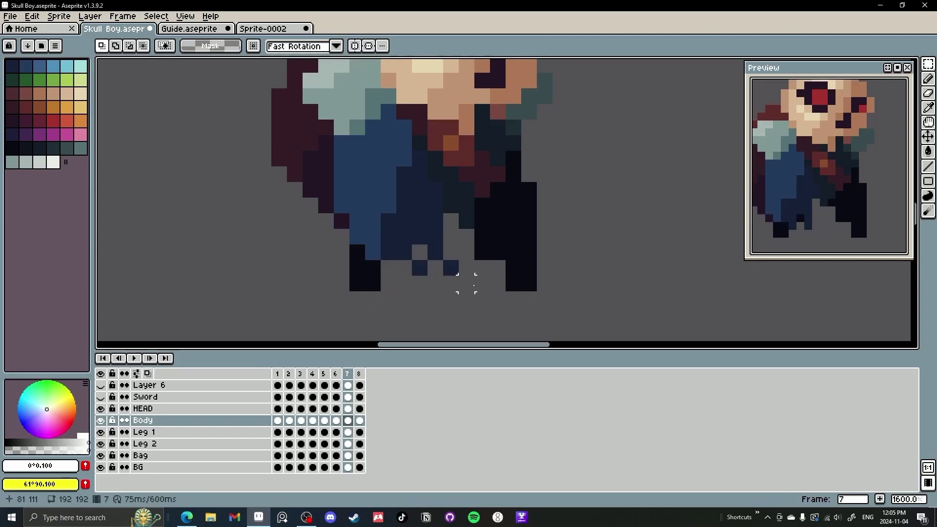
{"action": "key", "text": "Right"}
{"action": "key", "text": "Left"}
{"action": "mouse_move", "coordinate": [466, 299]}
{"action": "left_mouse_down"}
{"action": "mouse_move", "coordinate": [341, 240]}
{"action": "mouse_move", "coordinate": [357, 252]}
{"action": "left_mouse_up"}
{"action": "left_click", "coordinate": [543, 268]}
{"action": "key", "text": "Right"}
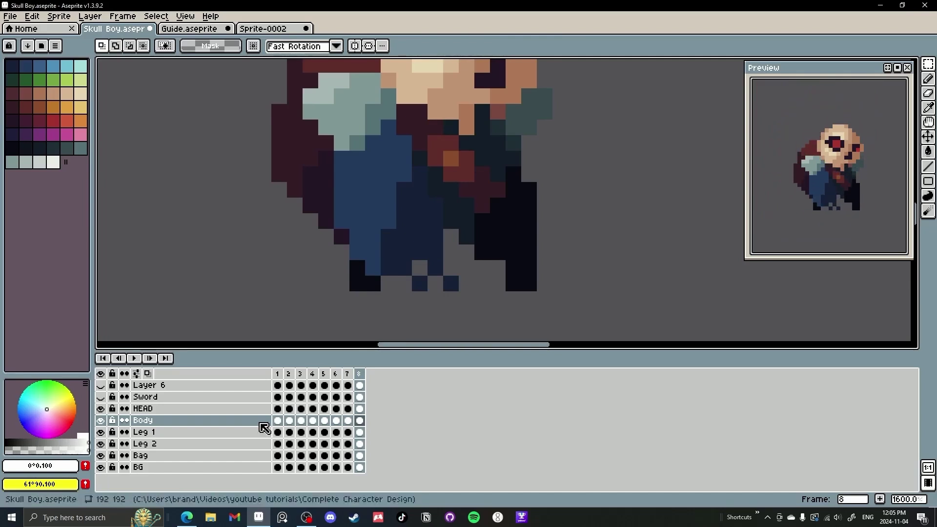
Step: Show the Sword layer again and save the Skull Boy sprite with the coat's secondary motion
{"action": "left_click", "coordinate": [101, 397]}
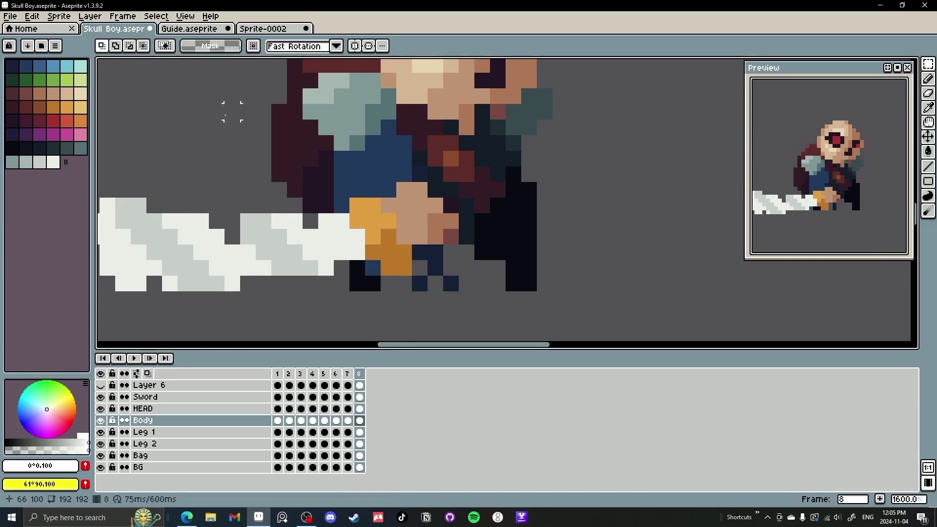
{"action": "key", "text": "ctrl+s"}
{"action": "scroll", "coordinate": [482, 222], "scroll_direction": "down", "scroll_amount": 1}
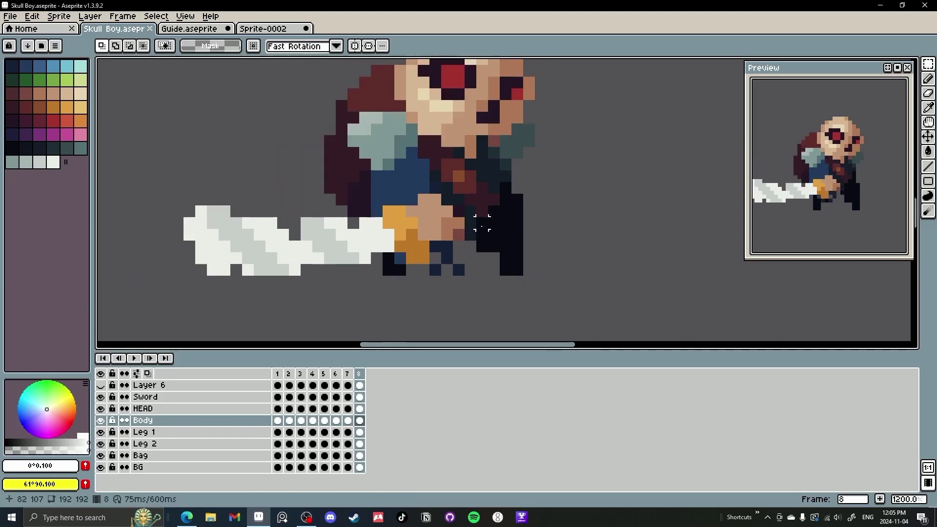
Step: Identify the Leg 1 layer by toggling its visibility, activate its frame 1 and sample the leg colour #090a14 for the Pencil
{"action": "left_click_drag", "start_coordinate": [482, 226], "coordinate": [483, 239]}
{"action": "left_click_drag", "start_coordinate": [518, 270], "coordinate": [512, 246]}
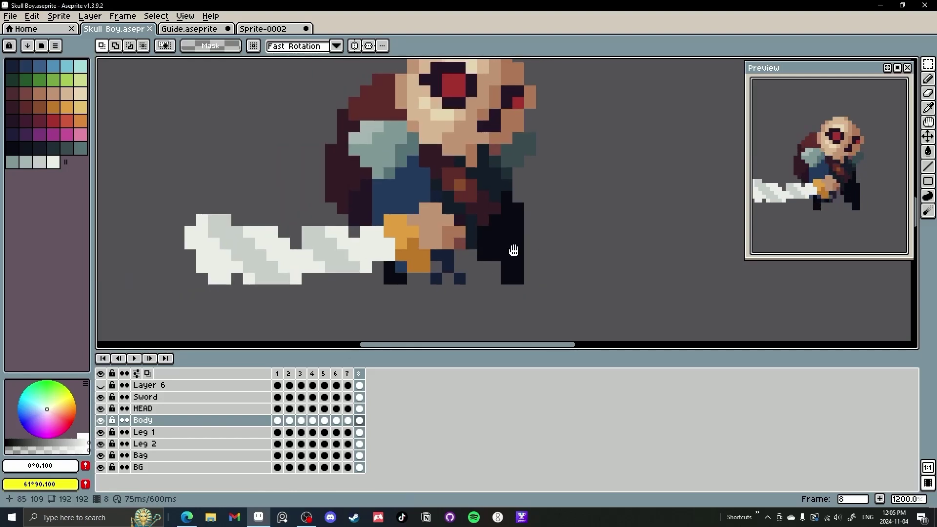
{"action": "left_click", "coordinate": [101, 433]}
{"action": "left_click", "coordinate": [100, 433]}
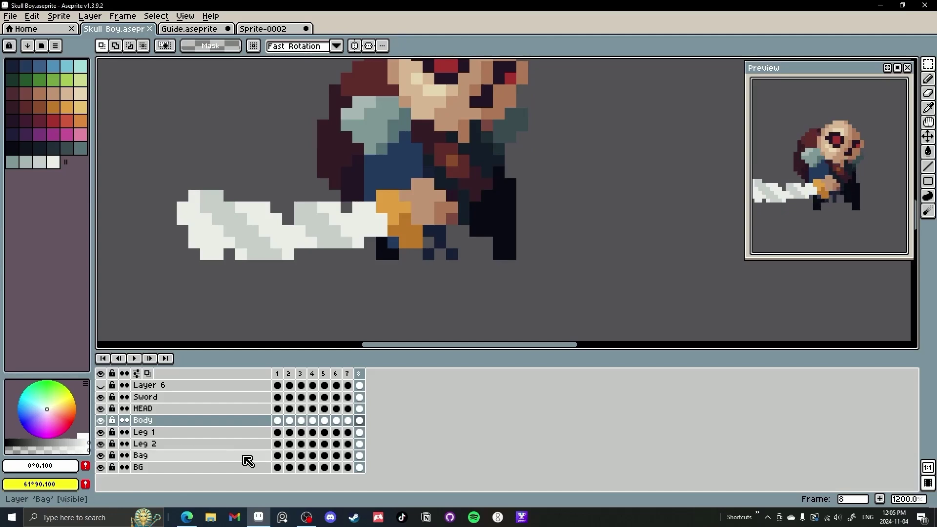
{"action": "left_click", "coordinate": [278, 432]}
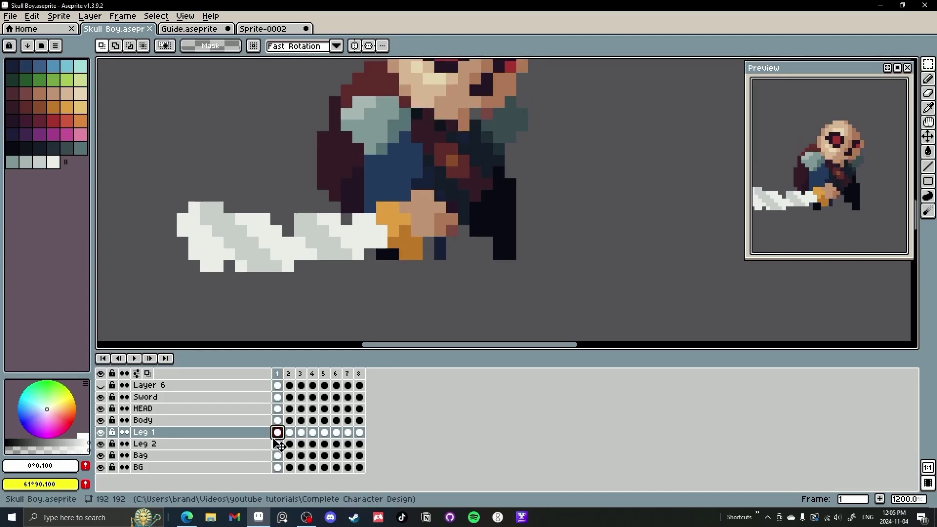
{"action": "key", "text": "i"}
{"action": "left_click", "coordinate": [487, 215]}
{"action": "key", "text": "b"}
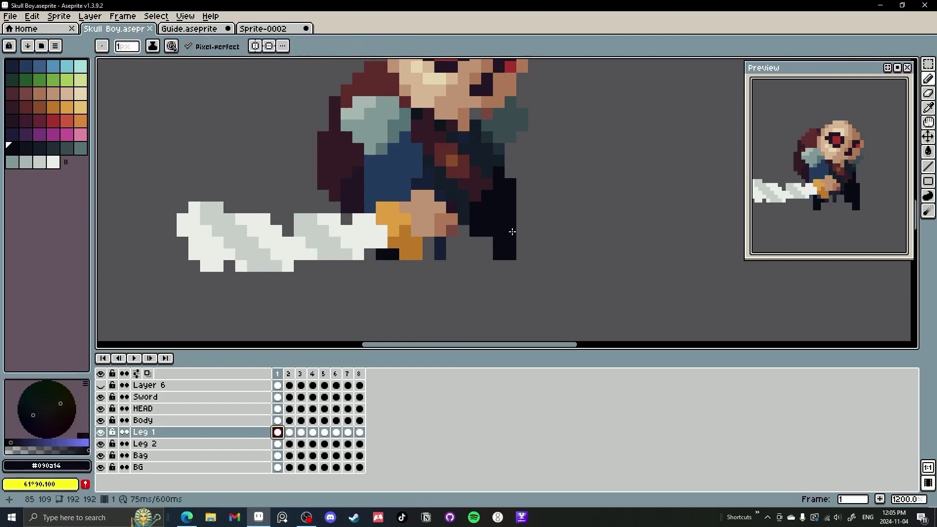
Step: Examine the front leg frame by frame from frame 1 to frame 8 on the Leg 1 layer
{"action": "key", "text": "Right"}
{"action": "key", "text": "Right"}
{"action": "scroll", "coordinate": [512, 231], "scroll_direction": "down", "scroll_amount": 3}
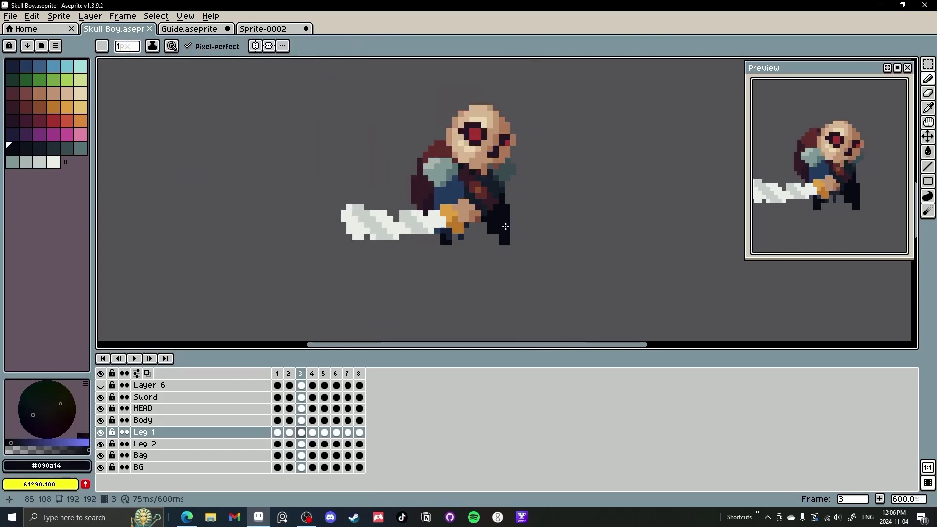
{"action": "scroll", "coordinate": [505, 226], "scroll_direction": "up", "scroll_amount": 5}
{"action": "scroll", "coordinate": [491, 235], "scroll_direction": "down", "scroll_amount": 2}
{"action": "key", "text": "Right"}
{"action": "key", "text": "Right"}
{"action": "key", "text": "Right"}
{"action": "key", "text": "Right"}
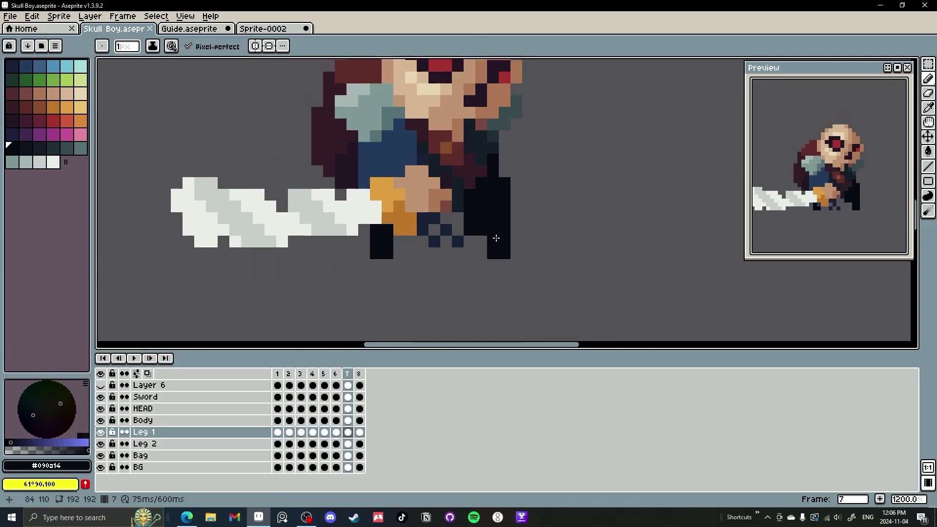
{"action": "key", "text": "Right"}
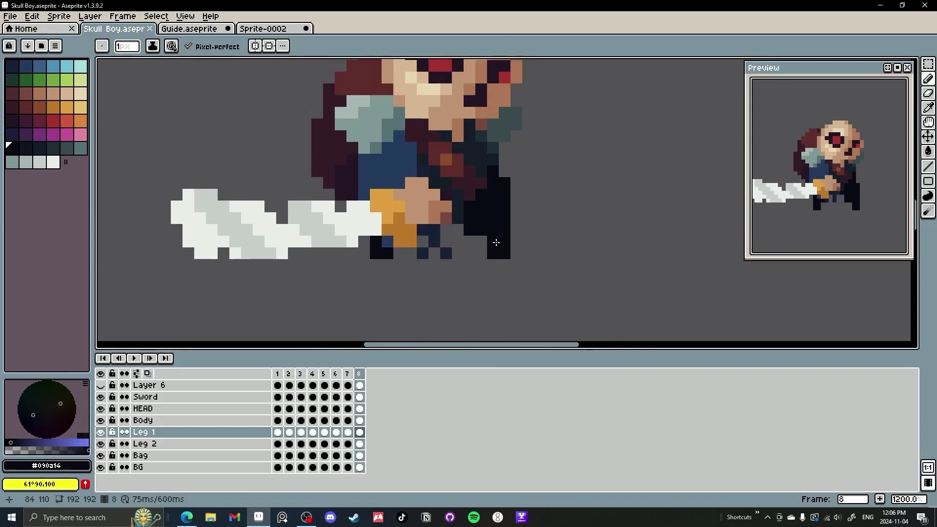
Step: Thicken the front leg's inner edge with #090a14 pixels in frames 7 and 8, and erase its upper outer pixel
{"action": "key", "text": "Left"}
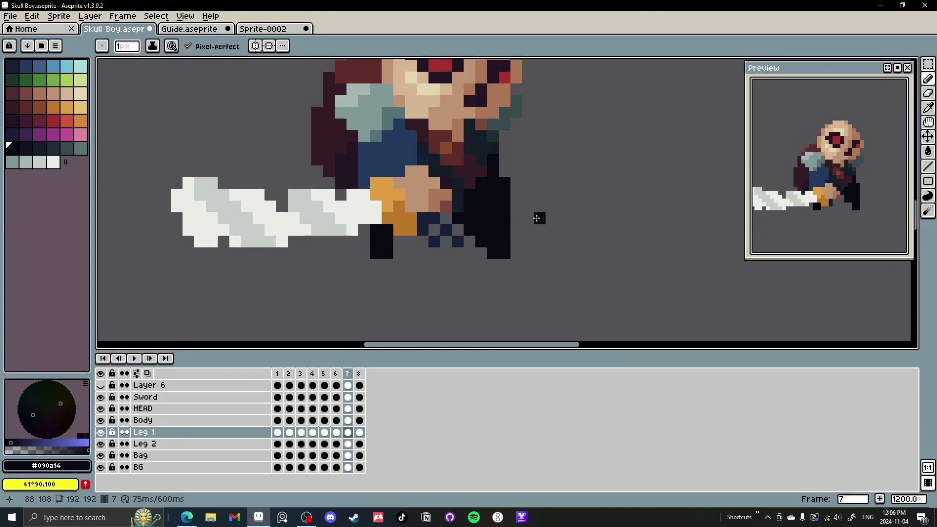
{"action": "key", "text": "e"}
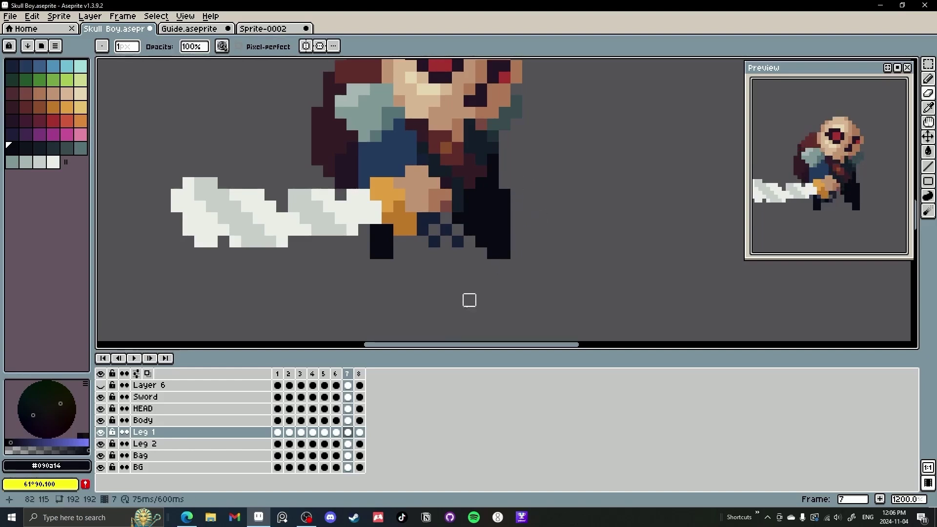
{"action": "left_click", "coordinate": [360, 431]}
{"action": "key", "text": "b"}
{"action": "left_click_drag", "start_coordinate": [481, 241], "coordinate": [458, 229]}
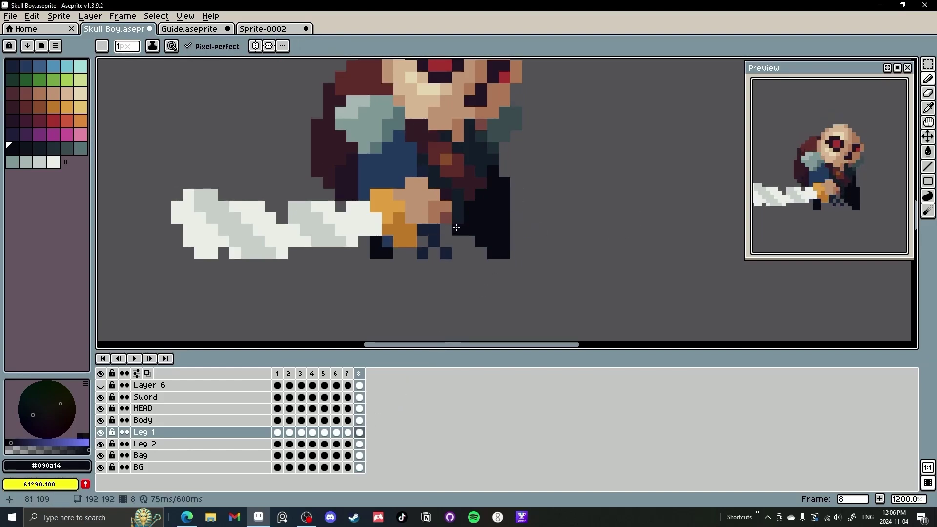
{"action": "key", "text": "e"}
{"action": "left_click", "coordinate": [505, 183]}
Step: Erase the front leg's upper outer pixel in frame 1 and add dark pixels along its inner edge in frames 1 and 2
{"action": "left_click", "coordinate": [277, 432]}
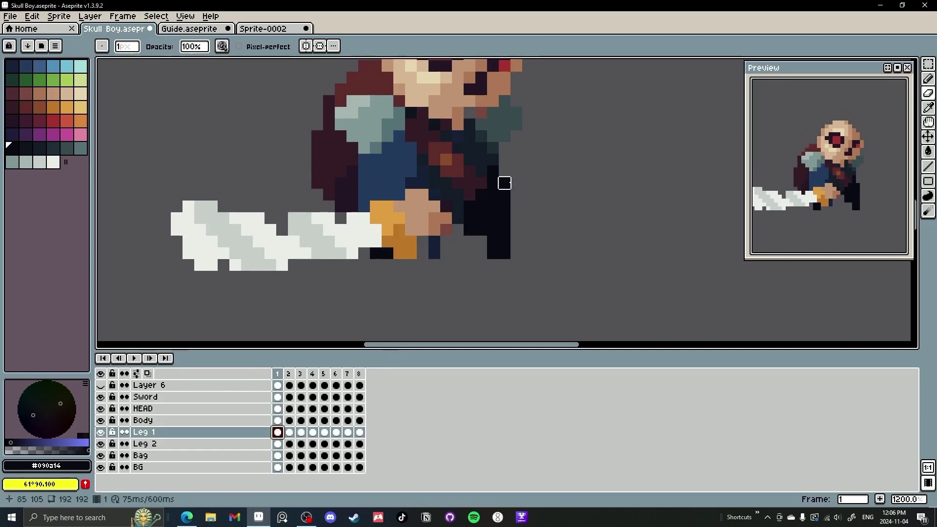
{"action": "left_click", "coordinate": [481, 241]}
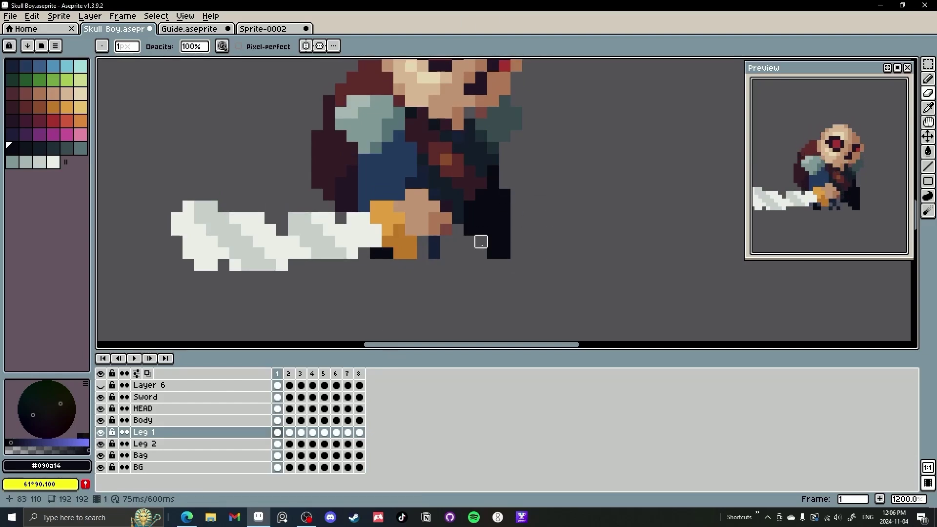
{"action": "key", "text": "b"}
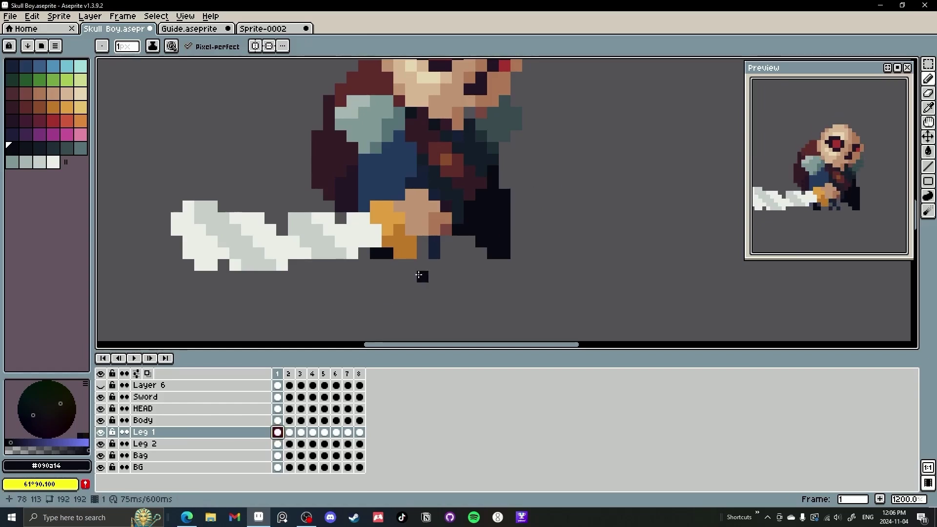
{"action": "key", "text": "period"}
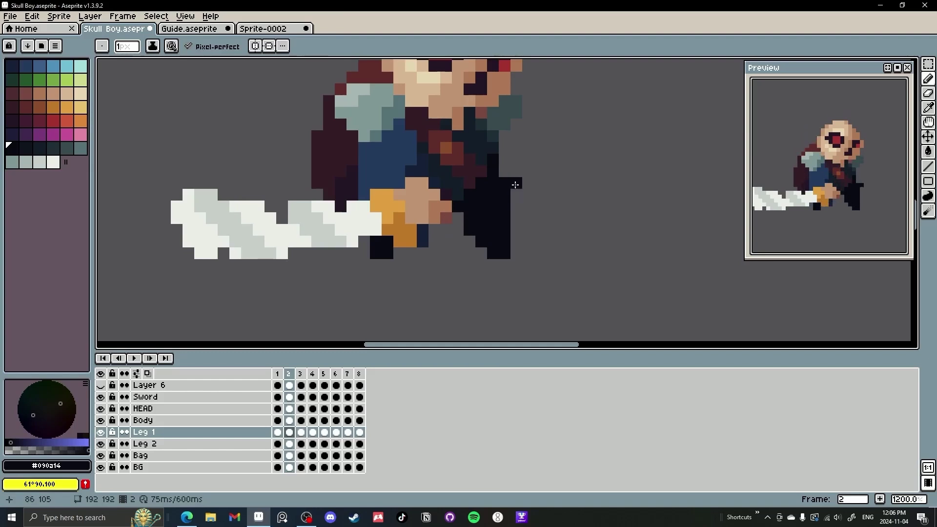
{"action": "key", "text": "e"}
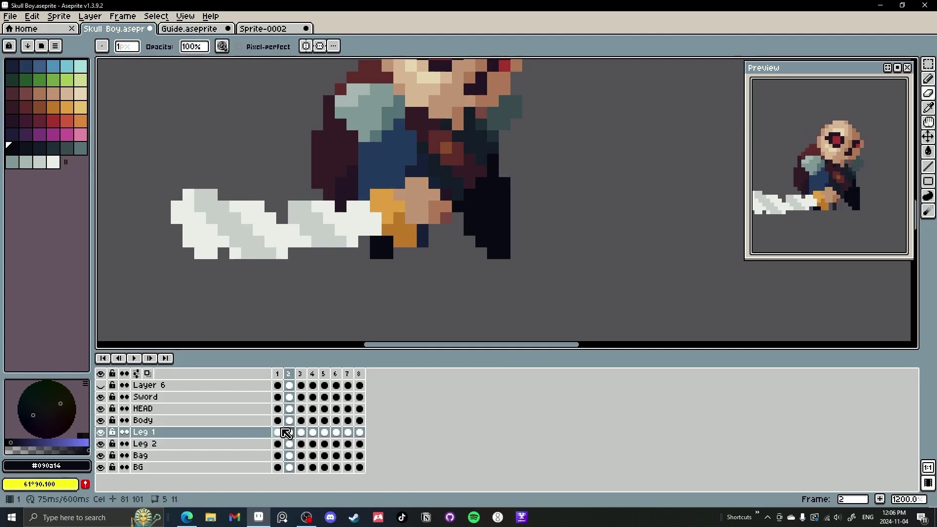
Step: Compare the front leg's shape back and forth between frames 2 and 5 on the Leg 1 layer
{"action": "left_click", "coordinate": [301, 432]}
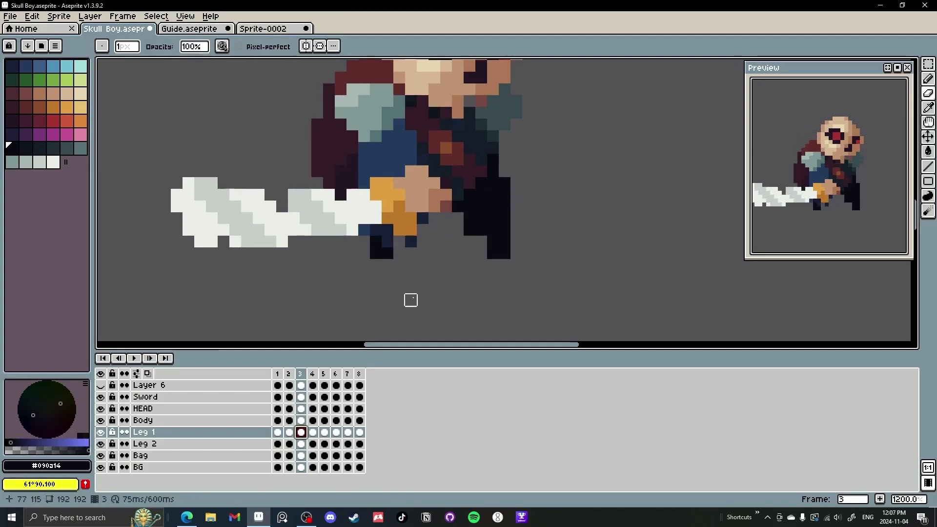
{"action": "scroll", "coordinate": [466, 242], "scroll_direction": "down", "scroll_amount": 2}
{"action": "key", "text": "Right"}
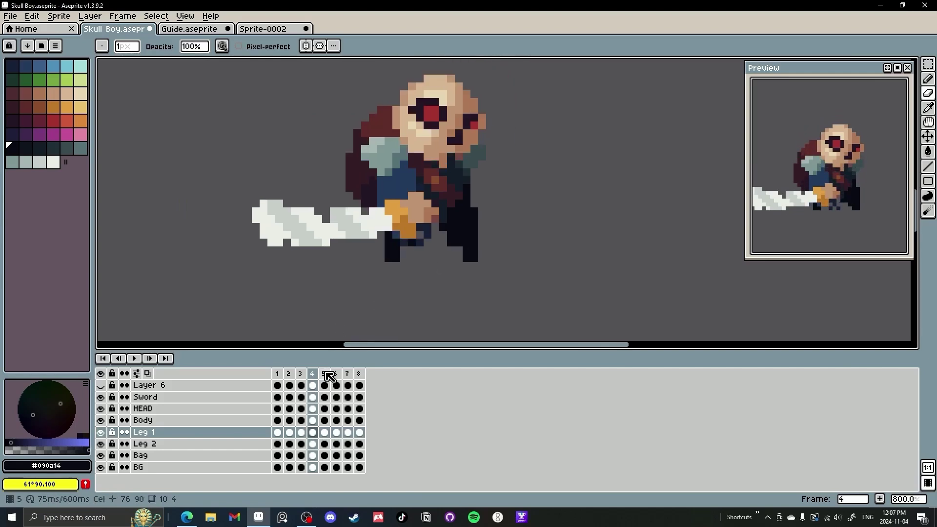
{"action": "key", "text": "Right"}
{"action": "key", "text": "Left"}
{"action": "key", "text": "Left"}
{"action": "key", "text": "Left"}
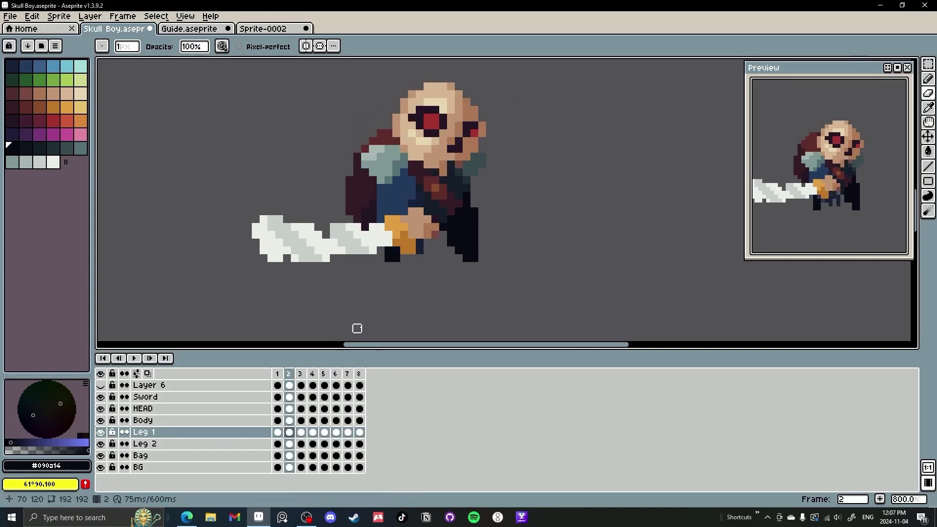
{"action": "key", "text": "Right"}
{"action": "key", "text": "Right"}
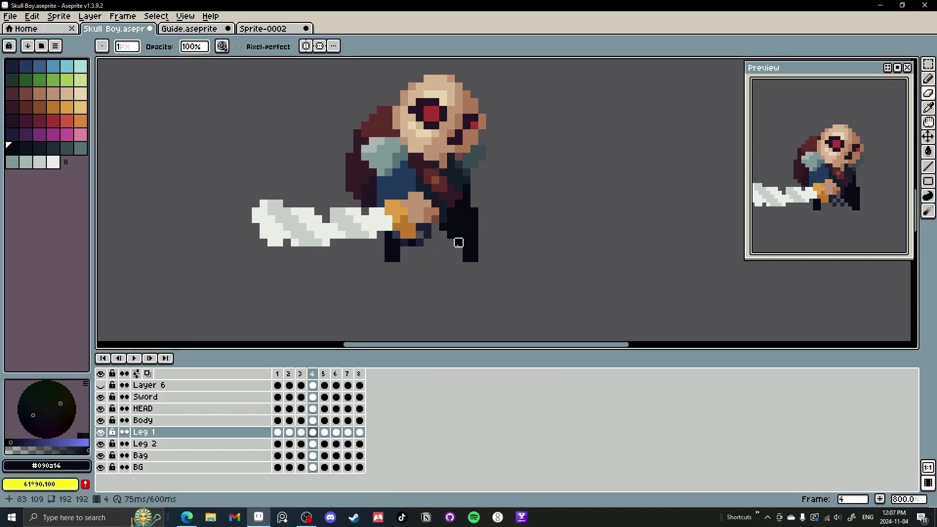
Step: Check how the front leg's inner edge and upper corner change through frames 5, 6 and 7
{"action": "key", "text": "Right"}
{"action": "key", "text": "Right"}
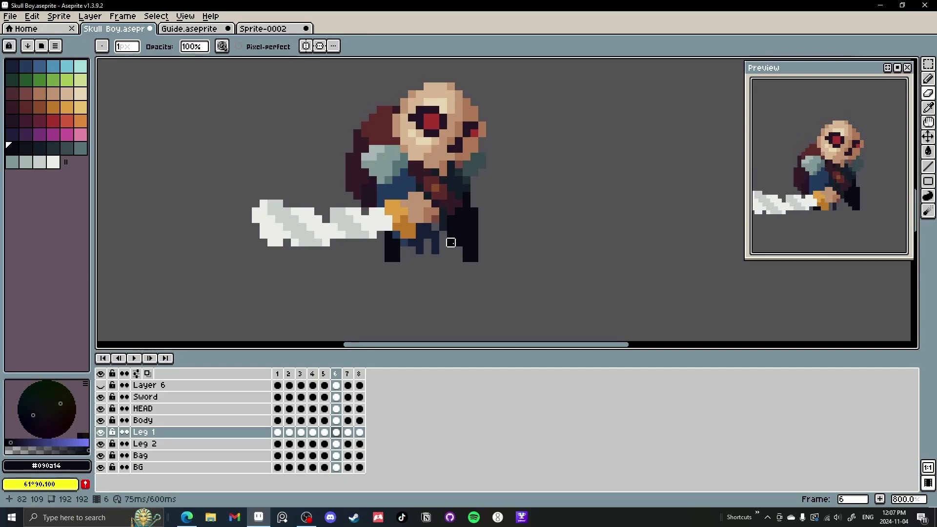
{"action": "key", "text": "Right"}
{"action": "key", "text": "Left"}
{"action": "key", "text": "Left"}
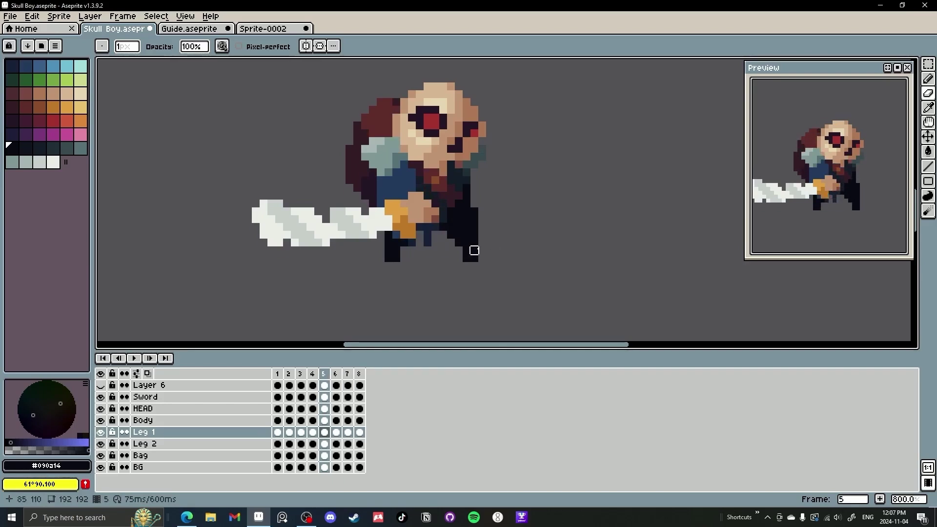
{"action": "key", "text": "Right"}
{"action": "key", "text": "b"}
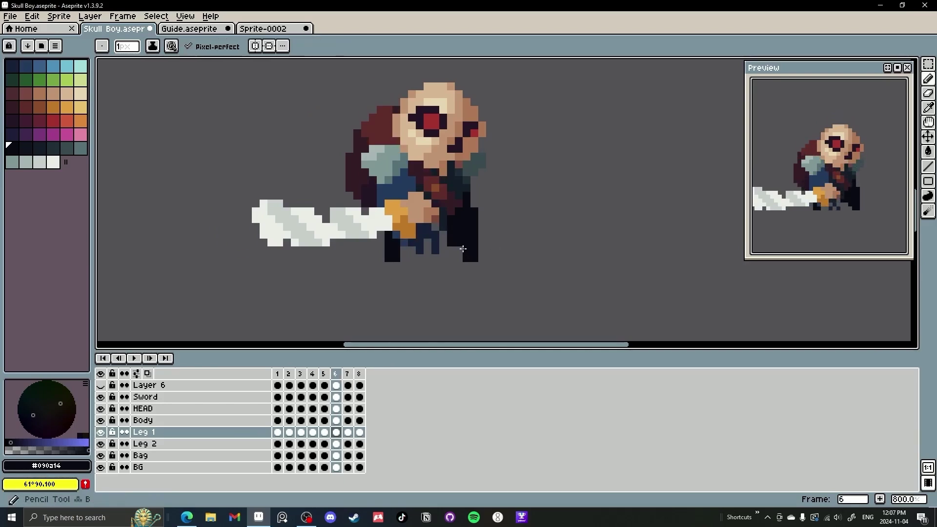
{"action": "key", "text": "Right"}
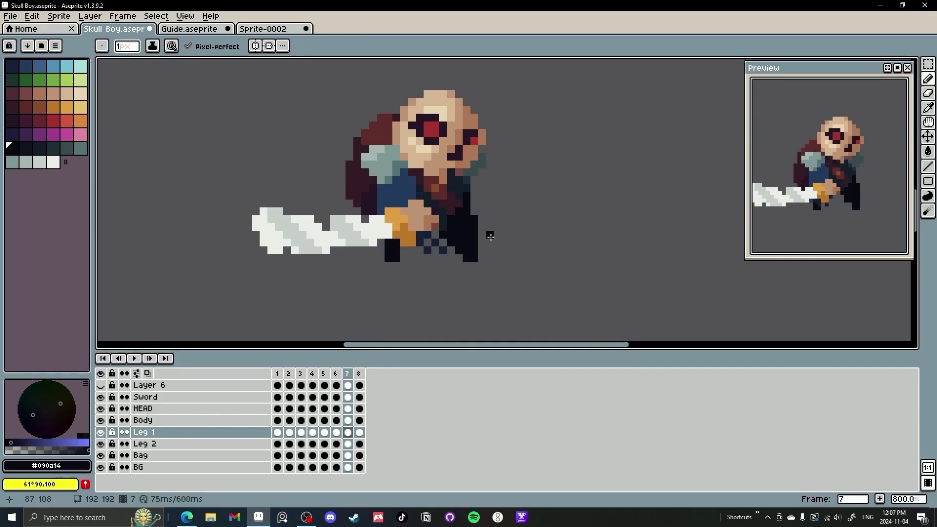
Step: Reframe the whole character in the preview, save the sprite with the bent front leg and play the idle animation
{"action": "scroll", "coordinate": [878, 177], "scroll_direction": "down", "scroll_amount": 1}
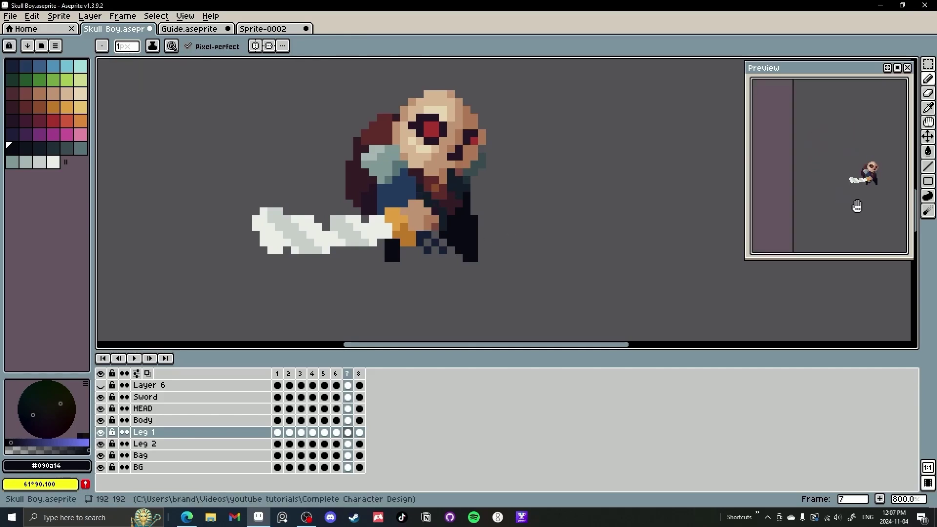
{"action": "scroll", "coordinate": [752, 181], "scroll_direction": "up", "scroll_amount": 1}
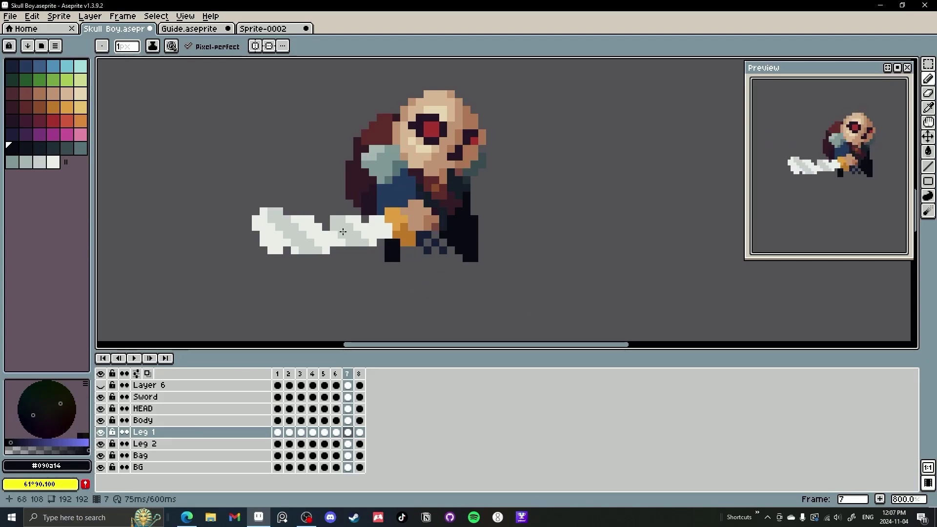
{"action": "left_click", "coordinate": [9, 16]}
{"action": "left_click", "coordinate": [19, 68]}
{"action": "key", "text": "Return"}
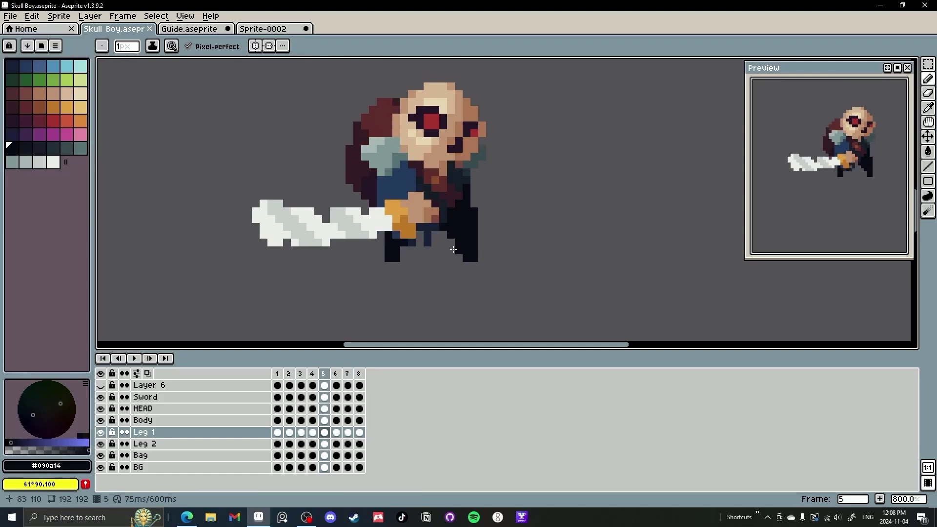
Step: Compare the front leg across frames 3 to 8 and erase its upper outer edge by 1 pixel in frame 8
{"action": "key", "text": "Left"}
{"action": "key", "text": "Left"}
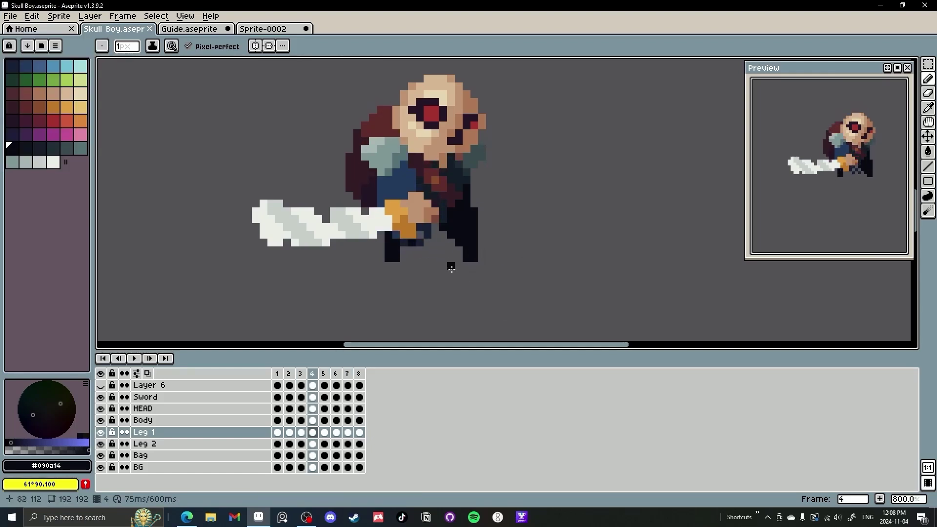
{"action": "key", "text": "Right"}
{"action": "key", "text": "Right"}
{"action": "key", "text": "Right"}
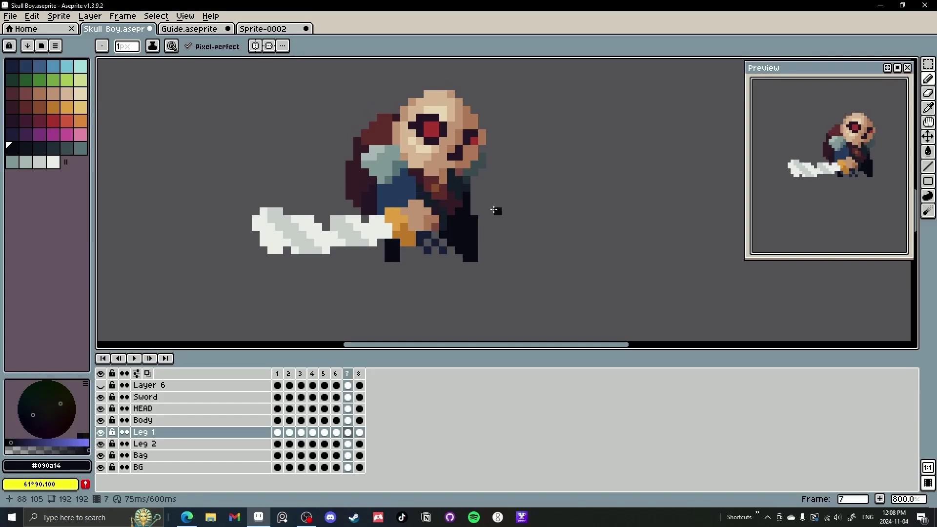
{"action": "key", "text": "Right"}
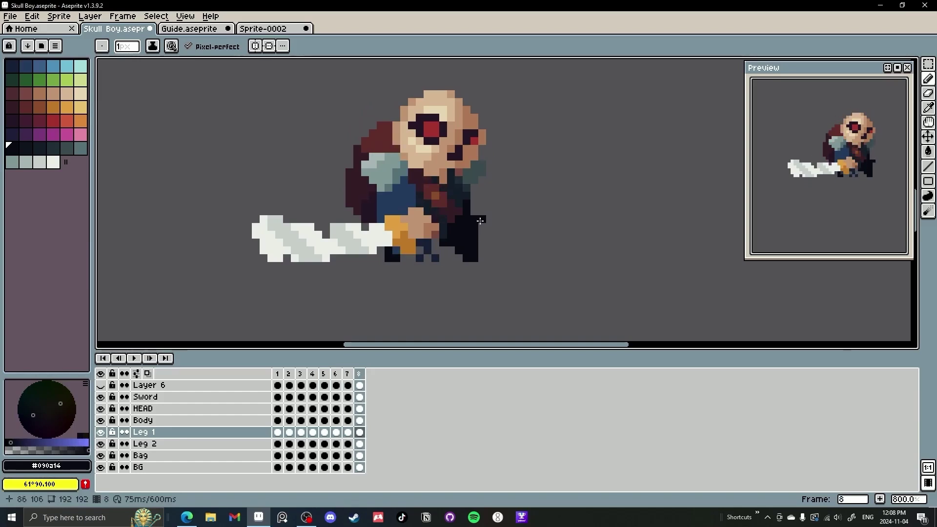
{"action": "key", "text": "e"}
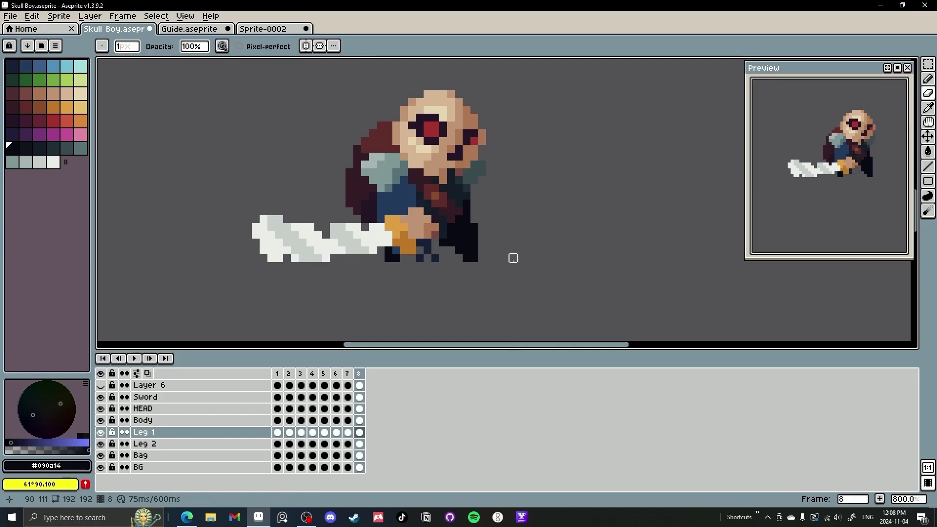
Step: Check the front leg across the loop from frame 8 to frame 3 and save the sprite
{"action": "key", "text": "Right"}
{"action": "key", "text": "Right"}
{"action": "key", "text": "Right"}
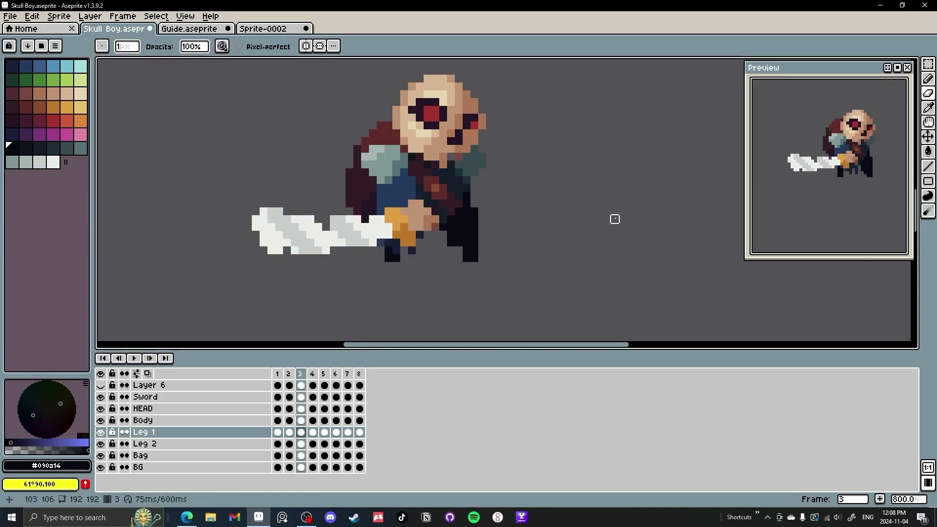
{"action": "key", "text": "ctrl+s"}
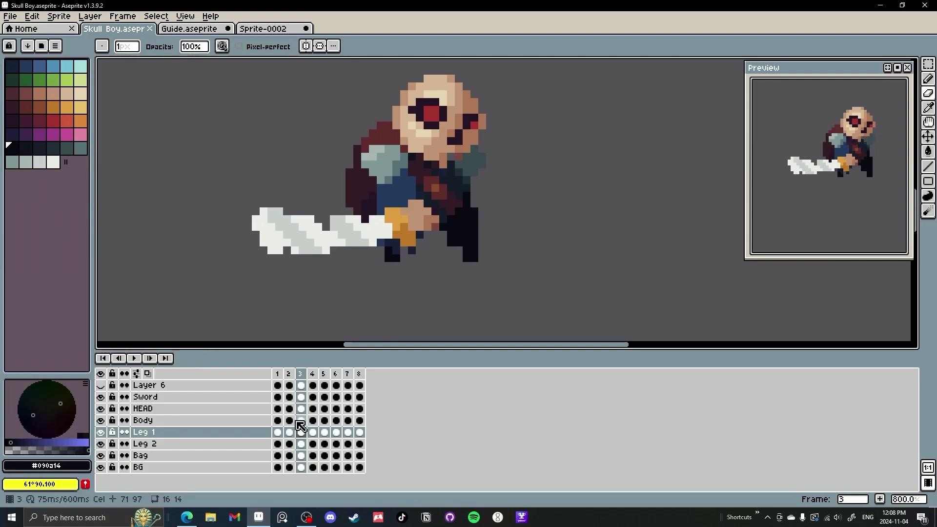
Step: On the Sword layer, select the outer part of the blade in frame 2 and move it down 1 pixel
{"action": "left_click", "coordinate": [277, 397]}
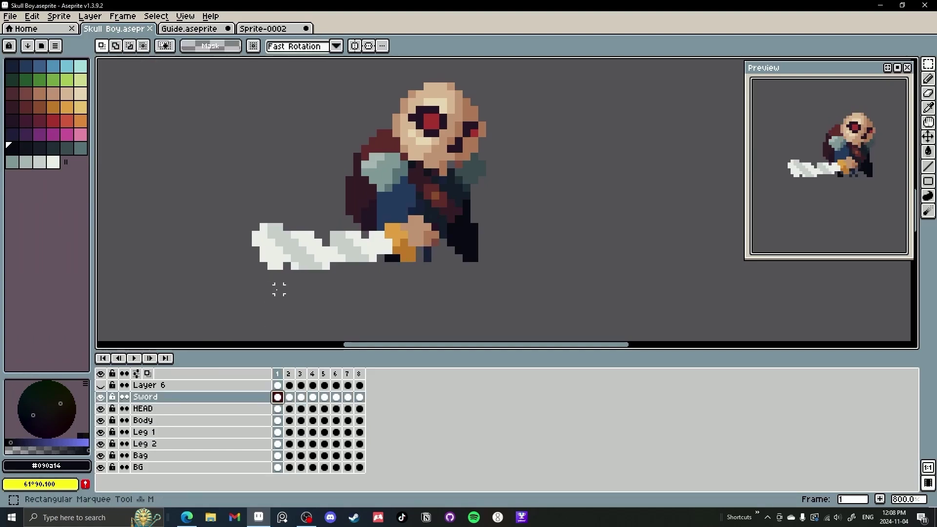
{"action": "key", "text": "m"}
{"action": "scroll", "coordinate": [217, 227], "scroll_direction": "down", "scroll_amount": 1}
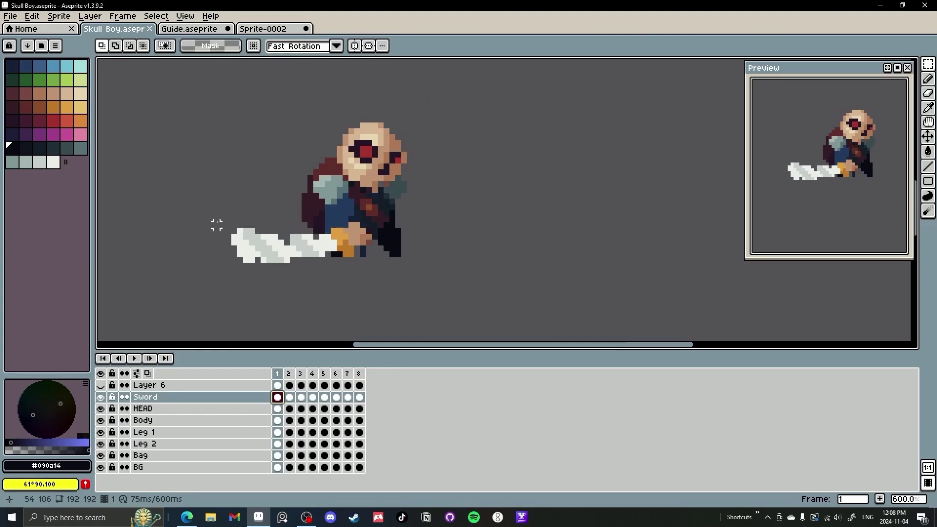
{"action": "key", "text": "Right"}
{"action": "left_click_drag", "start_coordinate": [215, 212], "coordinate": [310, 271]}
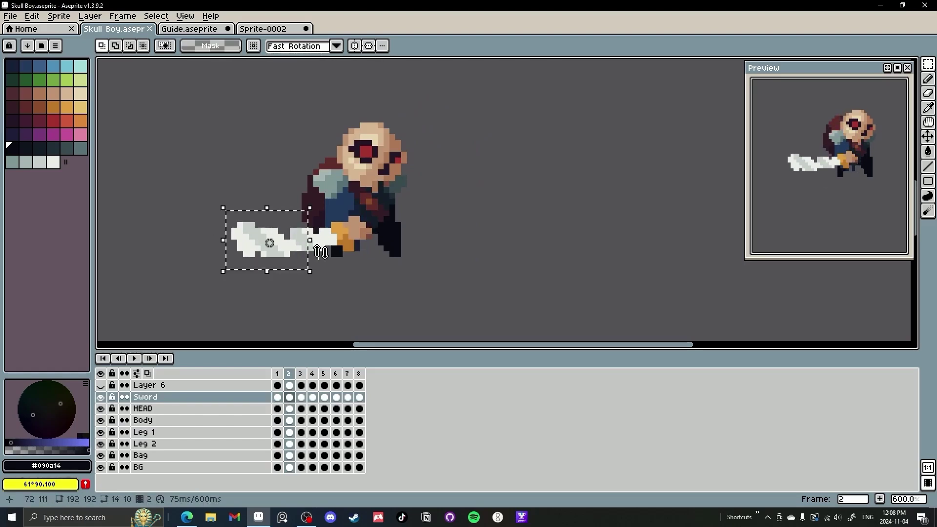
{"action": "key", "text": "Down"}
{"action": "key", "text": "Down"}
{"action": "left_click", "coordinate": [369, 277]}
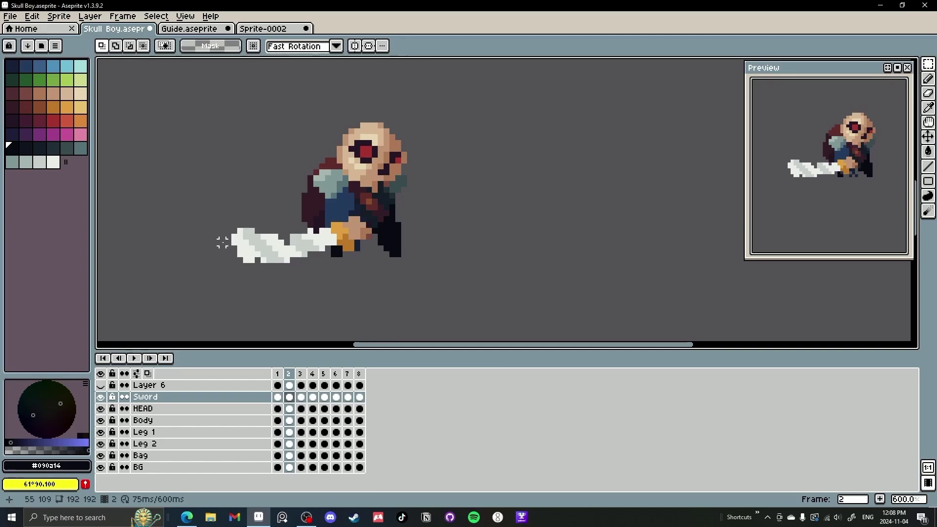
Step: Select the outer end of the sword blade in frame 3 with a 9 by 12 pixel marquee and move it down 1 pixel
{"action": "key", "text": "Right"}
{"action": "left_click_drag", "start_coordinate": [210, 206], "coordinate": [278, 280]}
{"action": "left_click", "coordinate": [302, 280]}
{"action": "scroll", "coordinate": [304, 281], "scroll_direction": "up", "scroll_amount": 3}
{"action": "scroll", "coordinate": [235, 239], "scroll_direction": "down", "scroll_amount": 2}
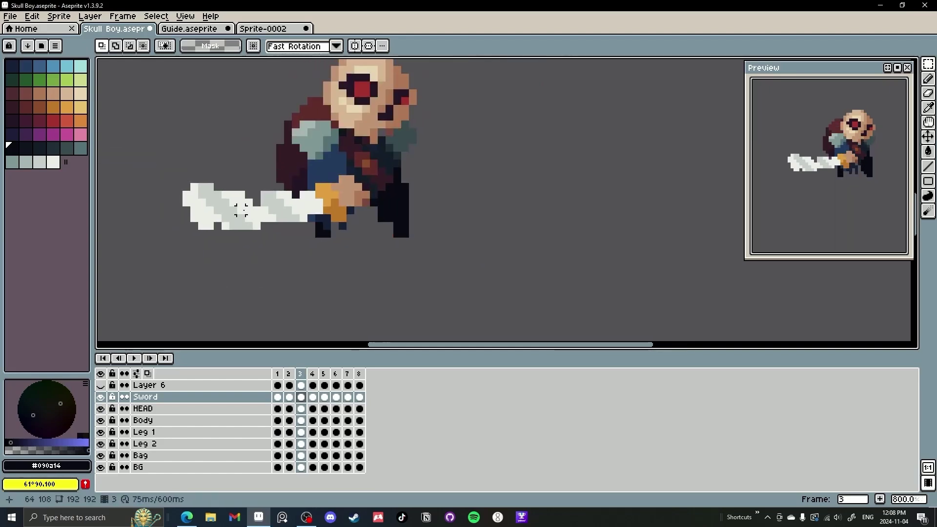
{"action": "left_click_drag", "start_coordinate": [165, 166], "coordinate": [240, 263]}
{"action": "key", "text": "Down"}
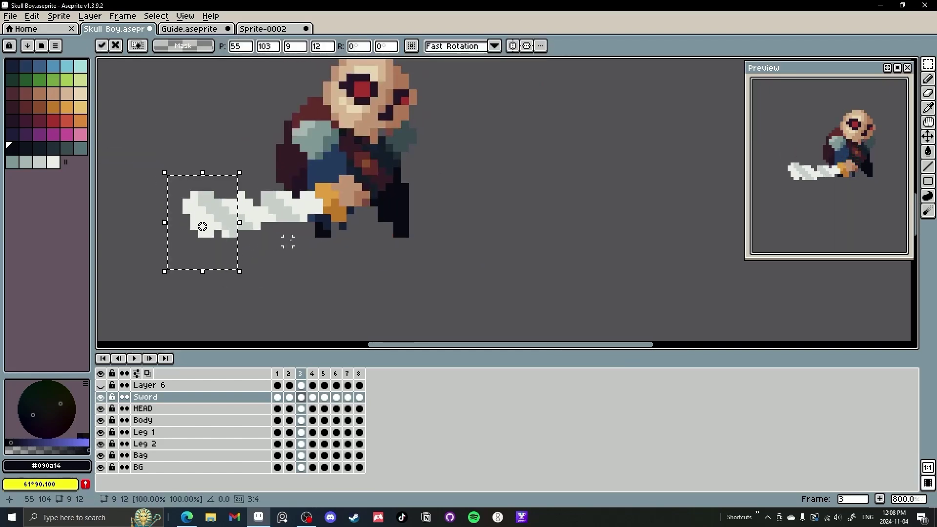
{"action": "left_click", "coordinate": [288, 242]}
Step: Try marquee selections around the sword's tip in frame 1 and its outer blade in frame 2, clearing each one
{"action": "key", "text": "comma"}
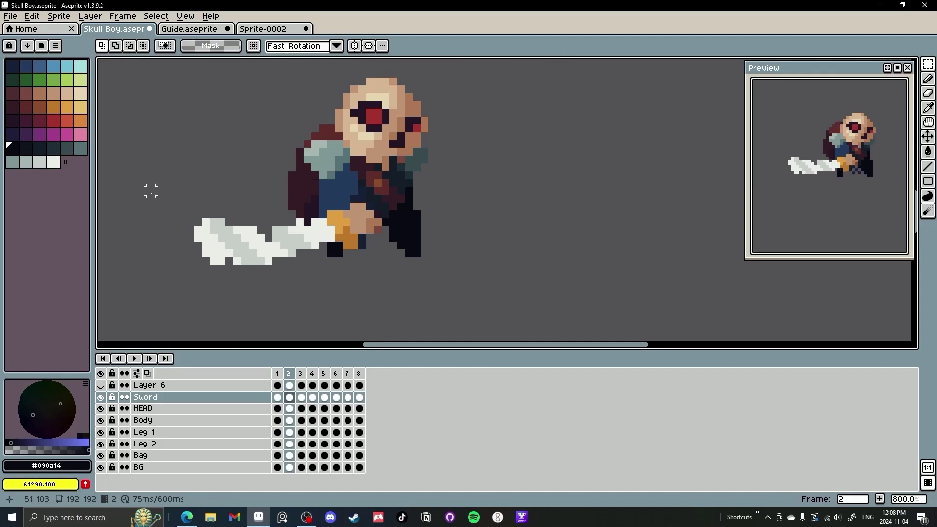
{"action": "key", "text": "Left"}
{"action": "left_click_drag", "start_coordinate": [174, 190], "coordinate": [200, 222]}
{"action": "left_click", "coordinate": [408, 277]}
{"action": "key", "text": "Right"}
{"action": "left_click_drag", "start_coordinate": [167, 191], "coordinate": [277, 275]}
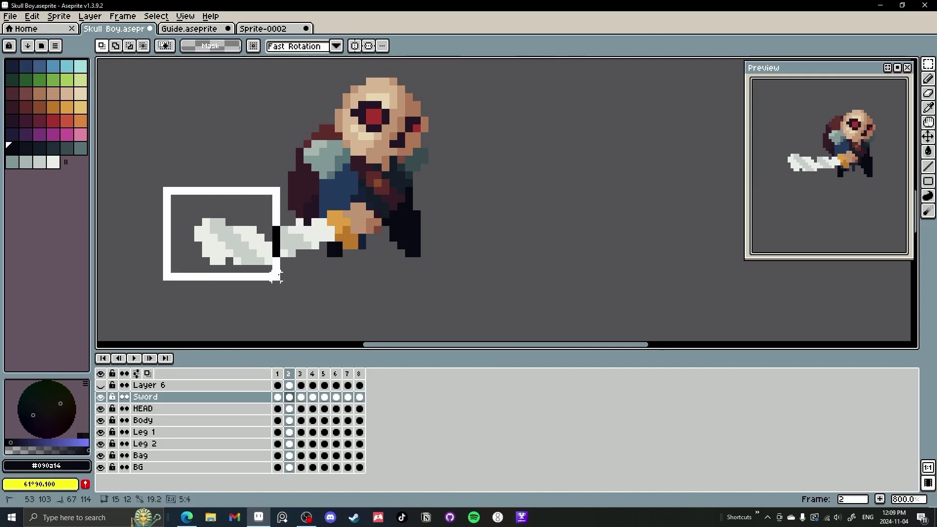
{"action": "key", "text": "ctrl+d"}
{"action": "key", "text": "period"}
Step: Try marquee selections around the sword's tip in frames 3 and 4, clearing each one before moving on to frame 5
{"action": "left_click_drag", "start_coordinate": [133, 173], "coordinate": [236, 263]}
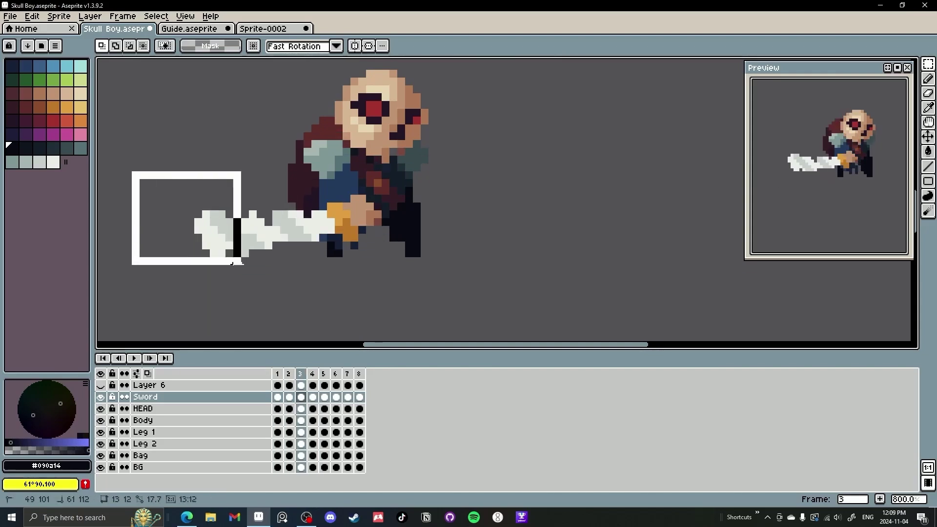
{"action": "key", "text": "ctrl+d"}
{"action": "key", "text": "period"}
{"action": "left_click_drag", "start_coordinate": [180, 188], "coordinate": [238, 269]}
{"action": "key", "text": "ctrl+d"}
{"action": "key", "text": "period"}
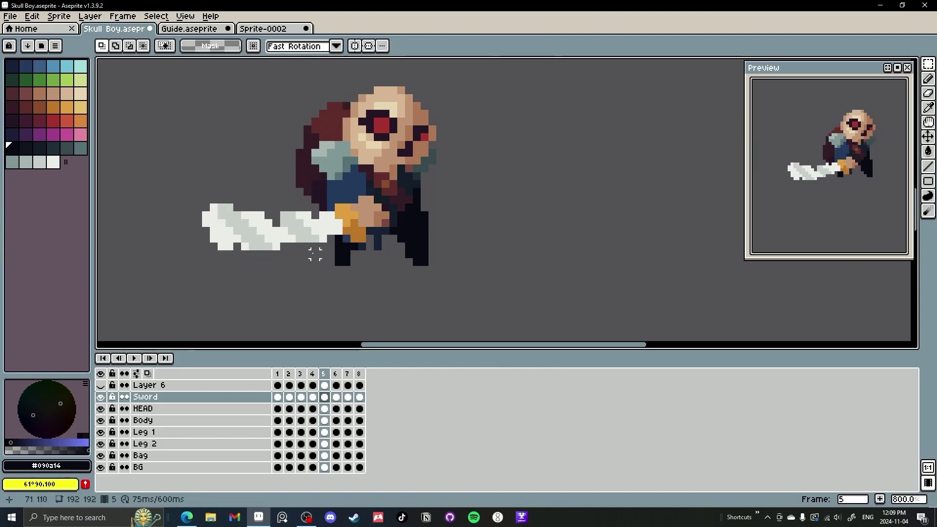
{"action": "key", "text": "period"}
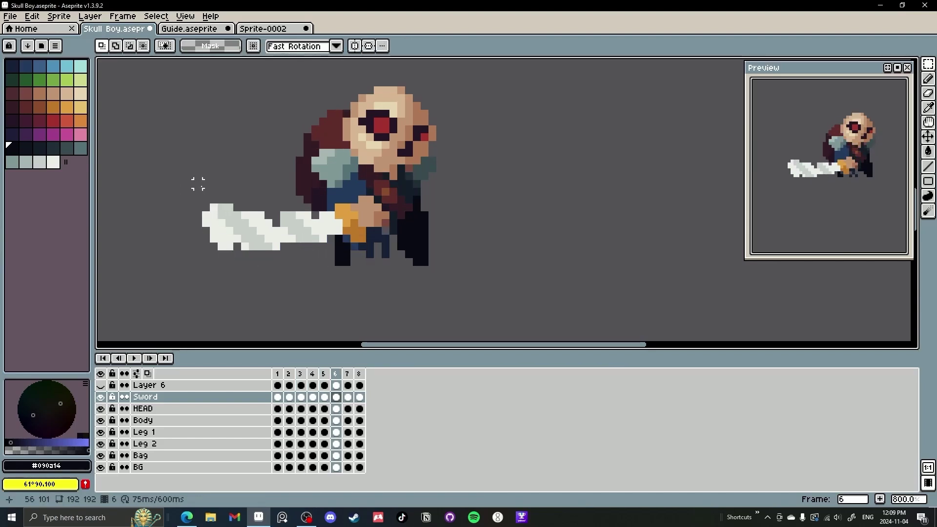
{"action": "key", "text": "period"}
{"action": "left_click_drag", "start_coordinate": [188, 188], "coordinate": [293, 272]}
{"action": "key", "text": "ctrl+d"}
{"action": "key", "text": "Home"}
{"action": "left_click_drag", "start_coordinate": [186, 204], "coordinate": [226, 275]}
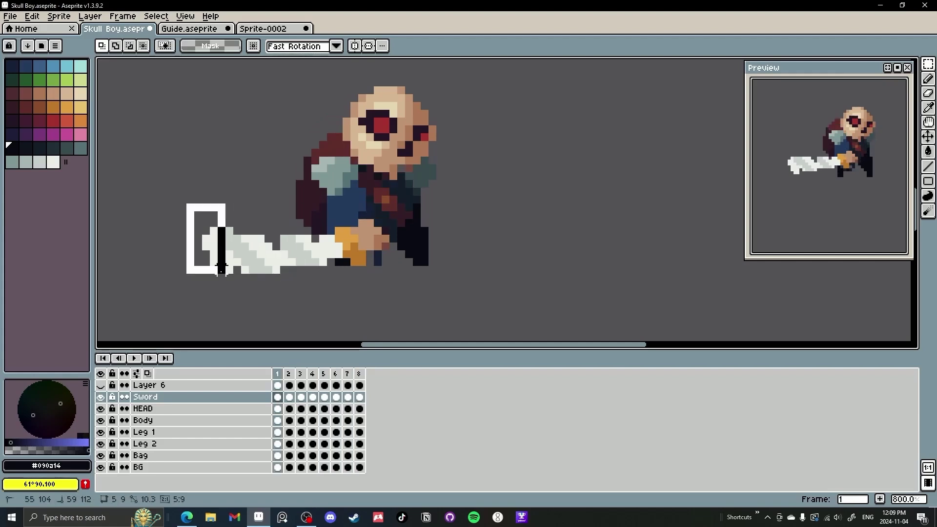
{"action": "key", "text": "ctrl+d"}
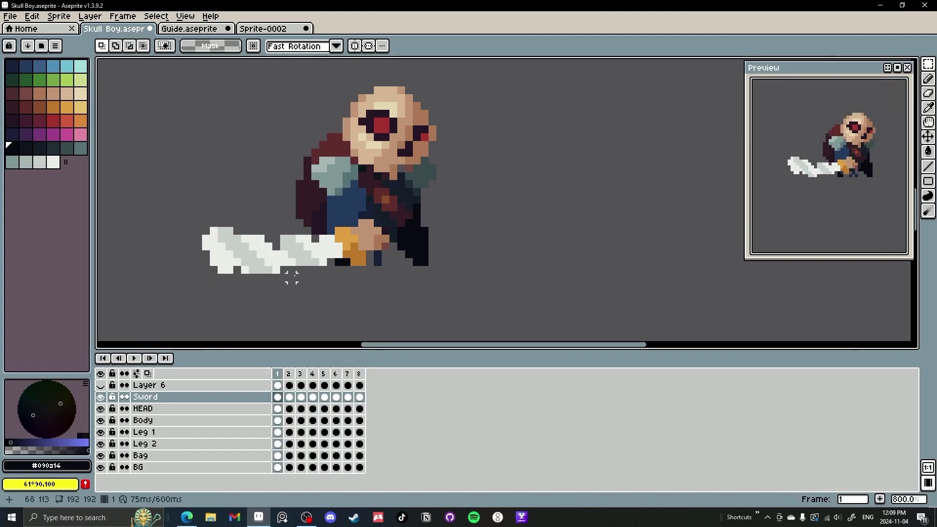
Step: Save the Skull Boy.aseprite file
{"action": "scroll", "coordinate": [874, 162], "scroll_direction": "down", "scroll_amount": 4}
{"action": "left_click_drag", "start_coordinate": [666, 183], "coordinate": [653, 217]}
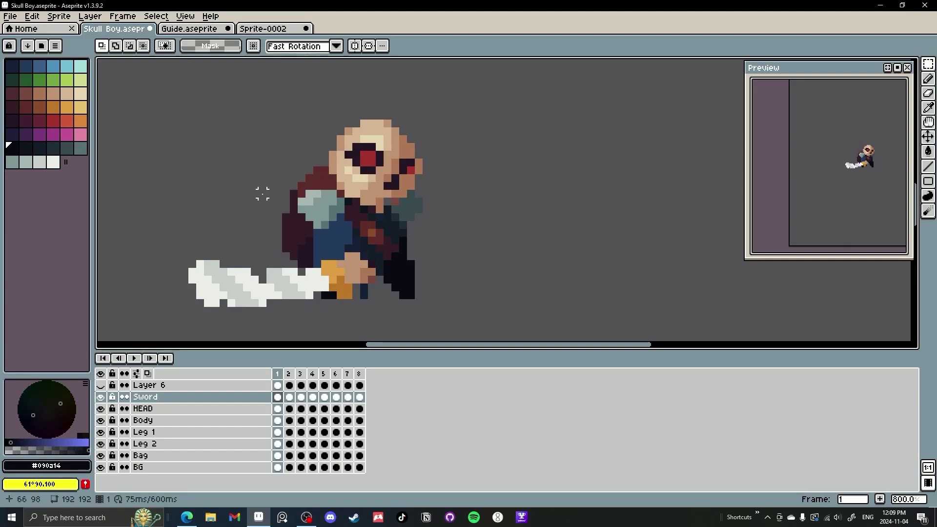
{"action": "scroll", "coordinate": [263, 193], "scroll_direction": "down", "scroll_amount": 2}
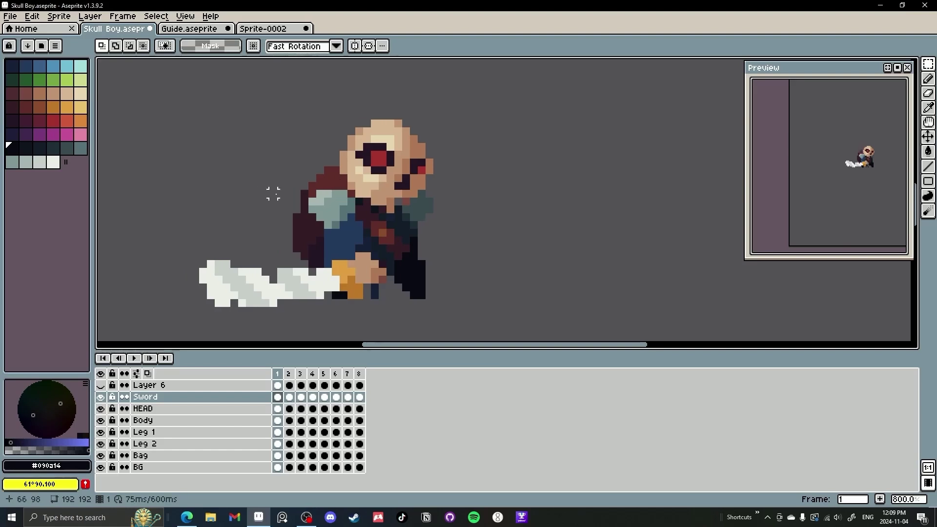
{"action": "left_click", "coordinate": [11, 18]}
{"action": "left_click", "coordinate": [25, 68]}
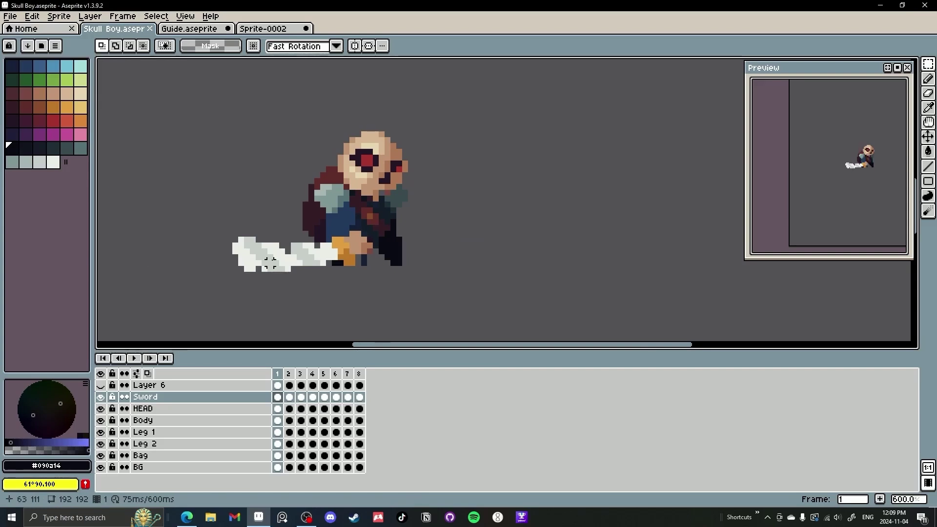
Step: Hide the HEAD and Bag layers and make the Body layer active in frame 1
{"action": "scroll", "coordinate": [345, 195], "scroll_direction": "up", "scroll_amount": 4}
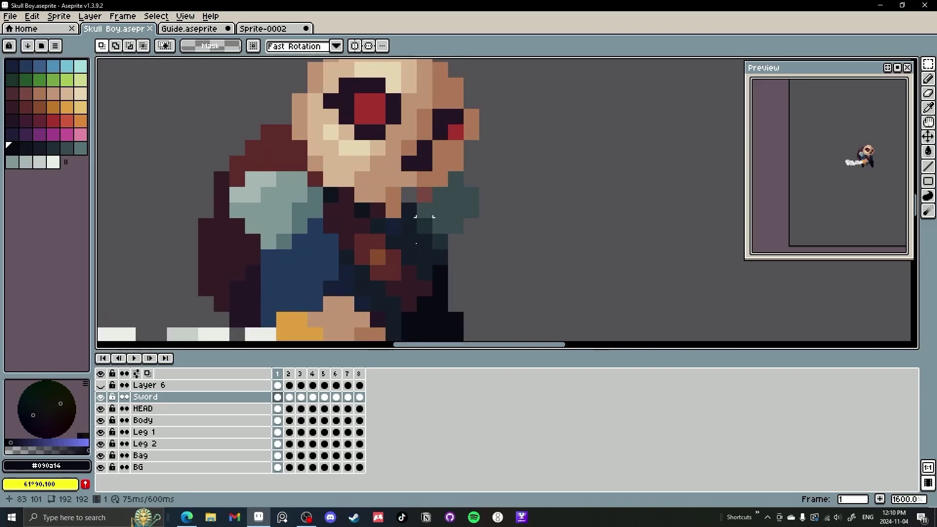
{"action": "left_click", "coordinate": [101, 409]}
{"action": "key", "text": "minus"}
{"action": "left_click", "coordinate": [101, 456]}
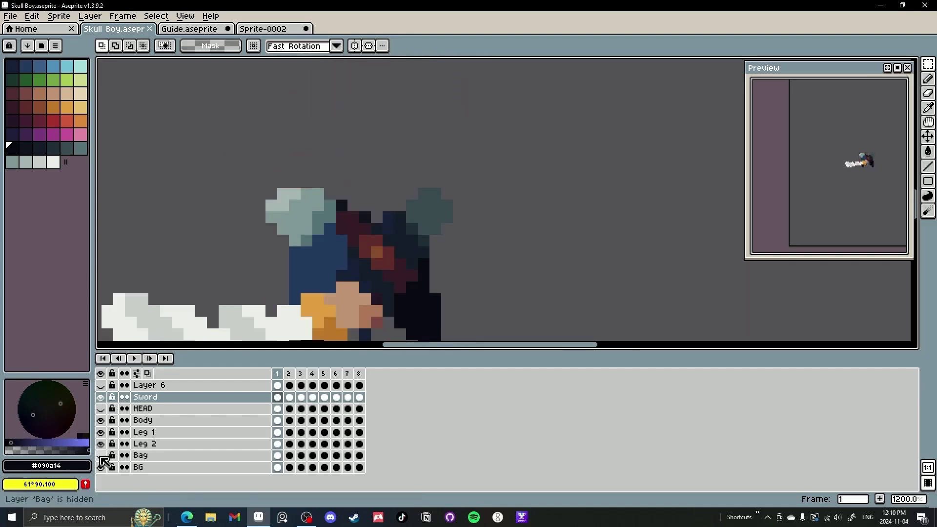
{"action": "left_click", "coordinate": [143, 420]}
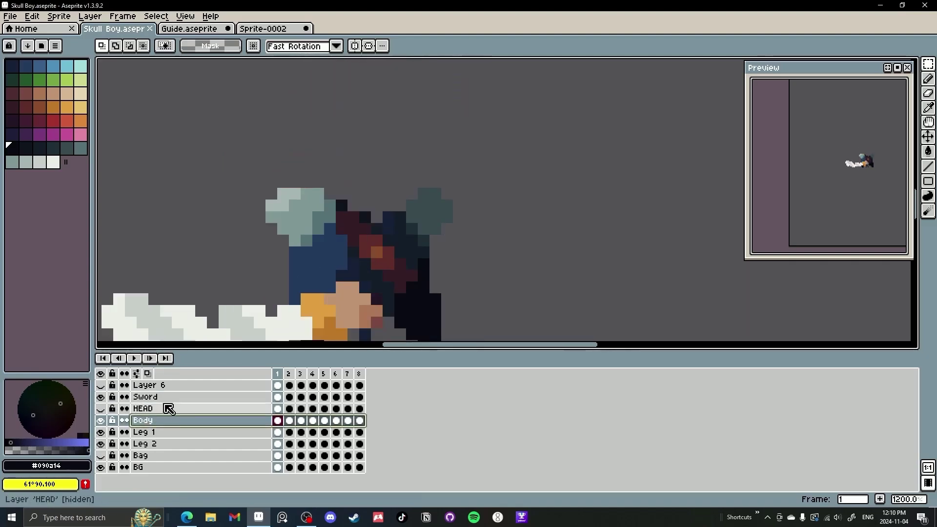
Step: Sample the dark coat colour #151d28 and fill the open neck area between the shoulders in frame 1 with it
{"action": "key", "text": "i"}
{"action": "scroll", "coordinate": [382, 226], "scroll_direction": "up", "scroll_amount": 2}
{"action": "left_click", "coordinate": [370, 230]}
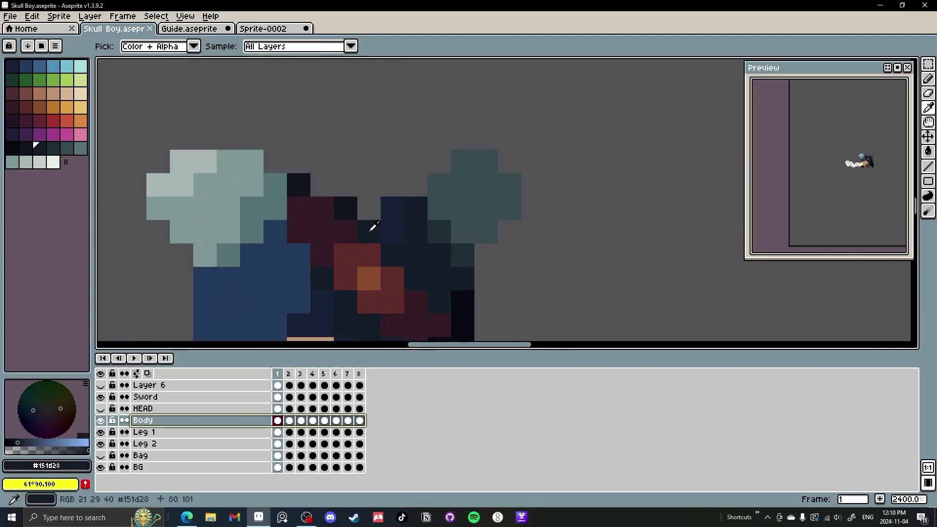
{"action": "key", "text": "l"}
{"action": "left_click_drag", "start_coordinate": [299, 184], "coordinate": [395, 184]}
Step: In frames 2 and 3 of the Body layer, draw a 6-pixel dark line across the neck opening and fill the gap beneath it
{"action": "scroll", "coordinate": [425, 215], "scroll_direction": "down", "scroll_amount": 2}
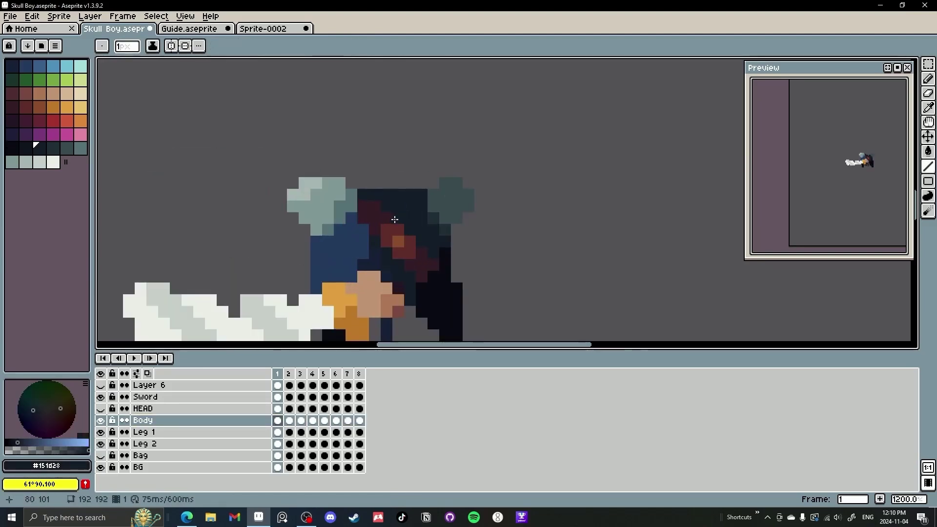
{"action": "key", "text": "Right"}
{"action": "scroll", "coordinate": [383, 195], "scroll_direction": "up", "scroll_amount": 2}
{"action": "left_click_drag", "start_coordinate": [347, 157], "coordinate": [464, 158]}
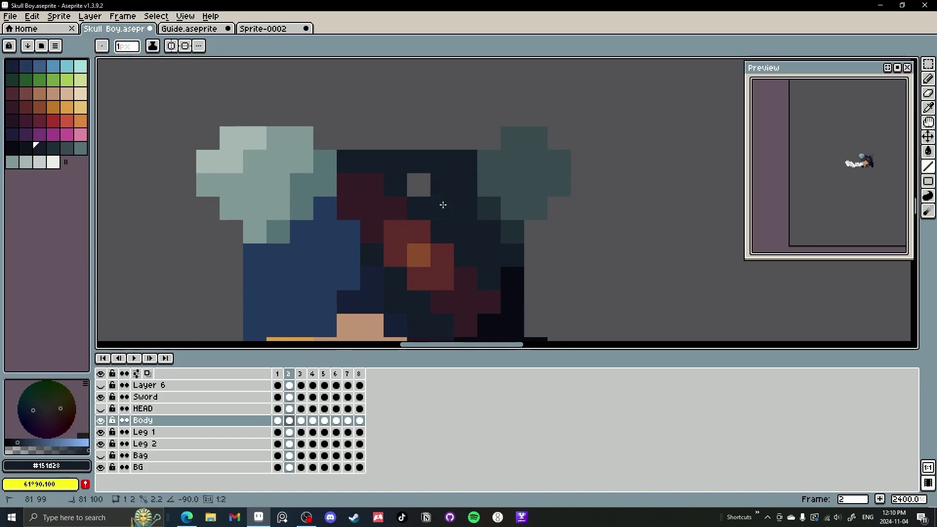
{"action": "left_click", "coordinate": [423, 183]}
{"action": "key", "text": "Right"}
{"action": "left_click_drag", "start_coordinate": [356, 161], "coordinate": [464, 161]}
{"action": "left_click", "coordinate": [410, 188]}
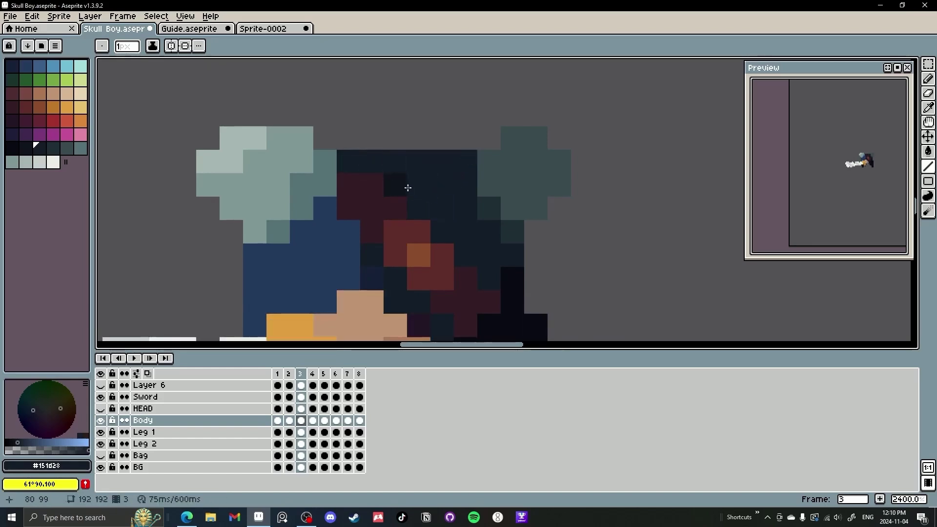
Step: Close the neck opening between the shoulders in frames 4 and 5 with the dark coat colour, including the gap pixel
{"action": "key", "text": "Right"}
{"action": "left_click_drag", "start_coordinate": [352, 133], "coordinate": [418, 161]}
{"action": "key", "text": "Right"}
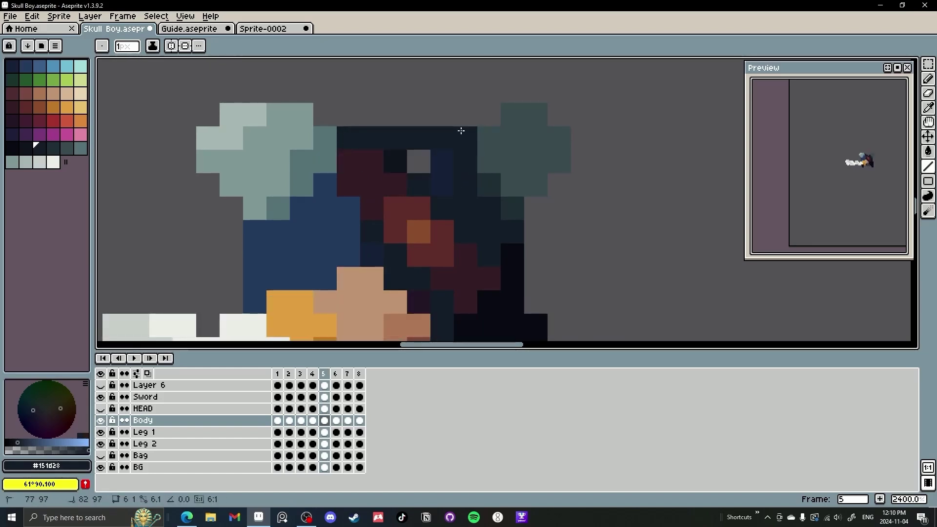
{"action": "left_click", "coordinate": [427, 166]}
Step: Fill the neck opening between the shoulders in frames 6, 7 and 8 with the same dark coat colour
{"action": "key", "text": "Right"}
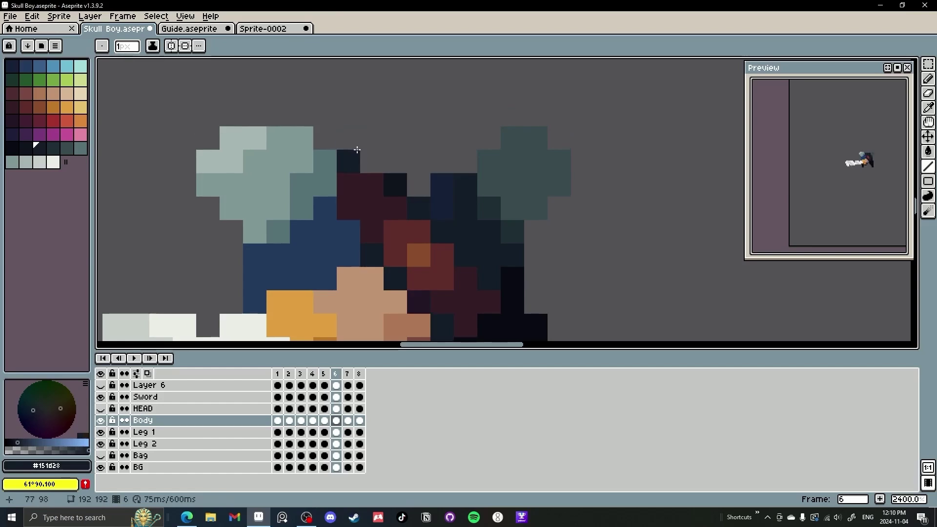
{"action": "left_click_drag", "start_coordinate": [364, 160], "coordinate": [465, 161]}
{"action": "left_click", "coordinate": [420, 187]}
{"action": "key", "text": "Right"}
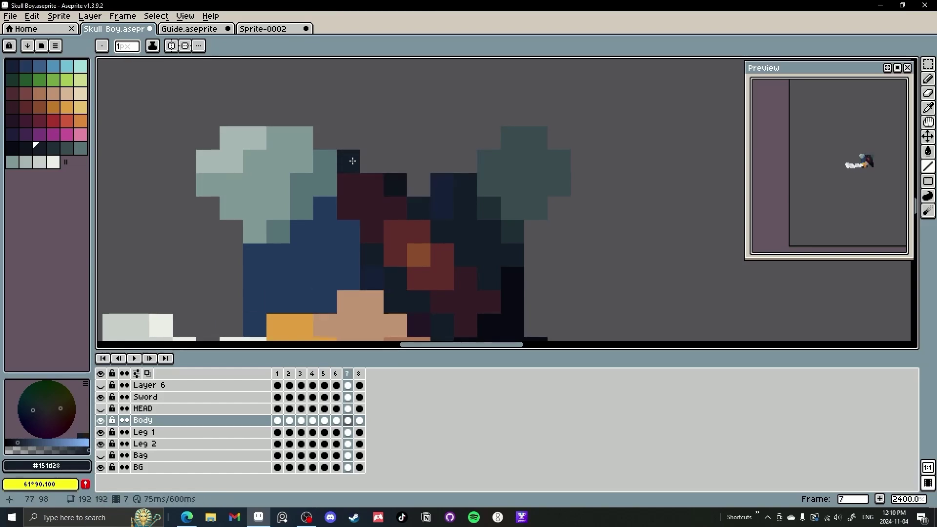
{"action": "key", "text": "Right"}
{"action": "left_click", "coordinate": [419, 209]}
Step: Show the HEAD and Bag layers again, toggle HEAD to check the filled neck in frame 8, and make HEAD active
{"action": "left_click", "coordinate": [100, 409]}
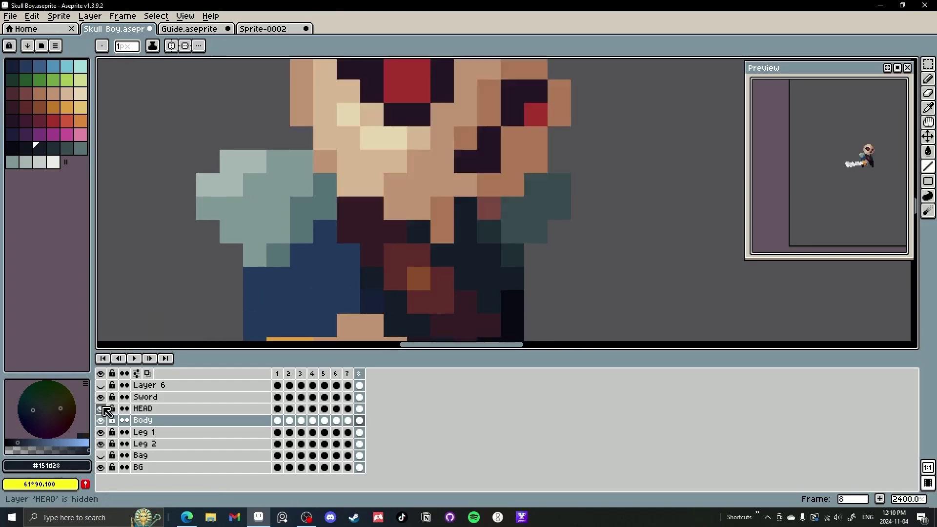
{"action": "left_click", "coordinate": [101, 456]}
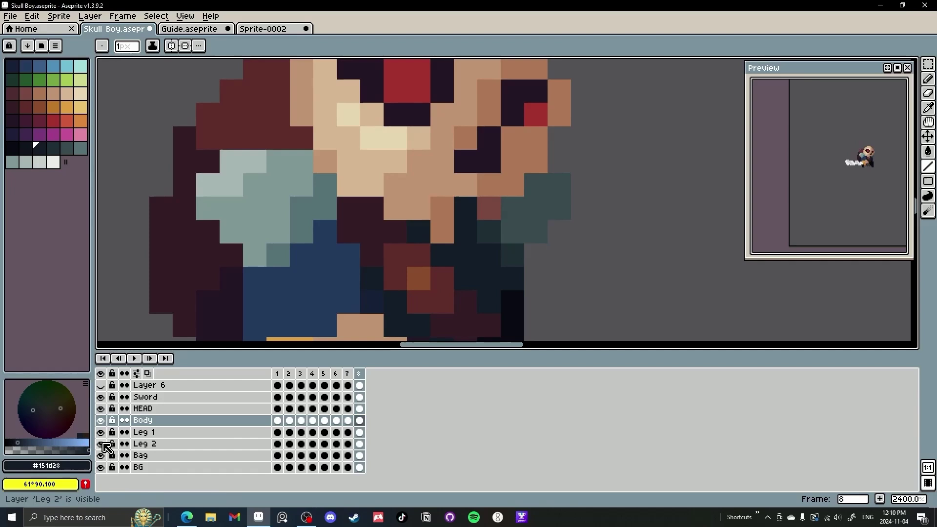
{"action": "left_click", "coordinate": [101, 409]}
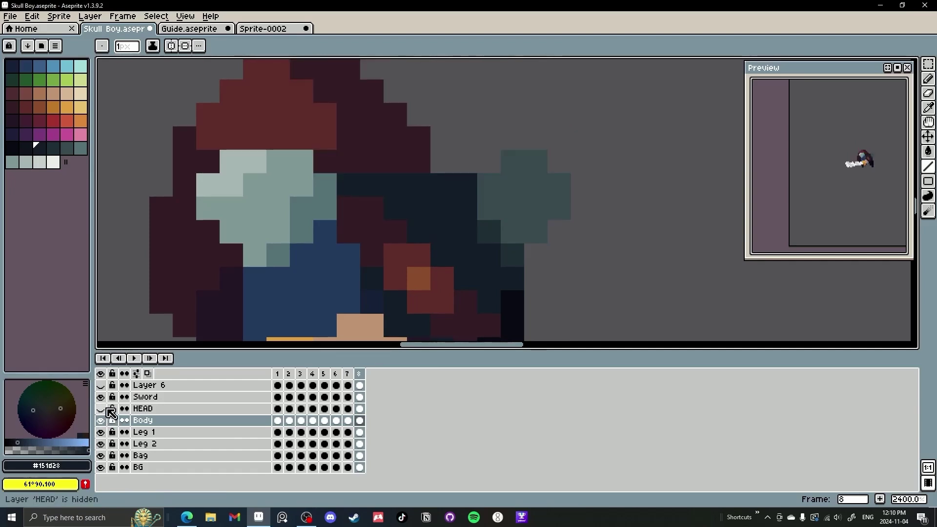
{"action": "left_click", "coordinate": [101, 408]}
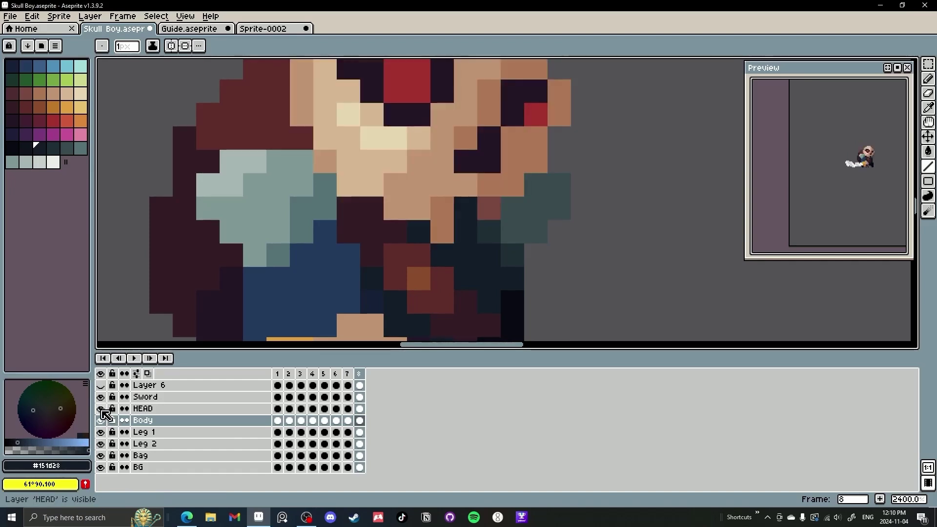
{"action": "left_click", "coordinate": [135, 409]}
{"action": "key", "text": "minus"}
{"action": "scroll", "coordinate": [163, 328], "scroll_direction": "down", "scroll_amount": 2}
{"action": "left_click_drag", "start_coordinate": [163, 327], "coordinate": [283, 250]}
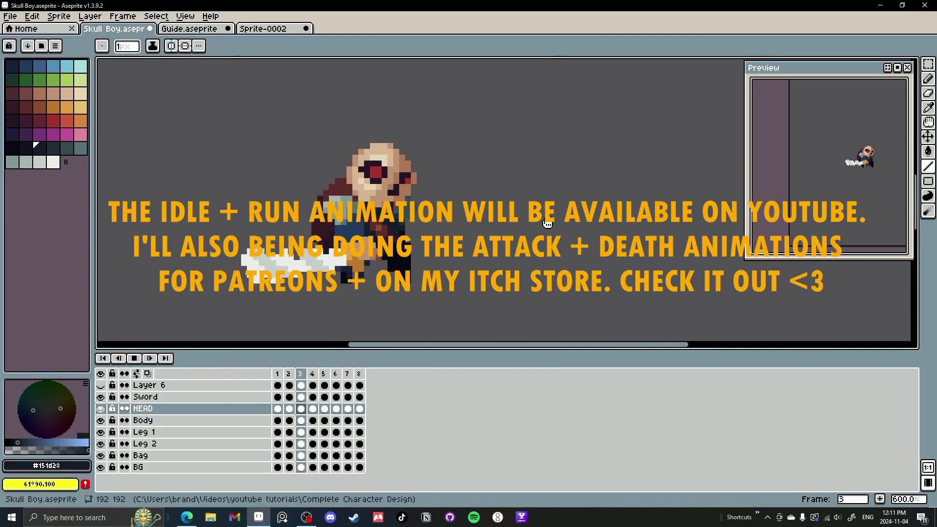